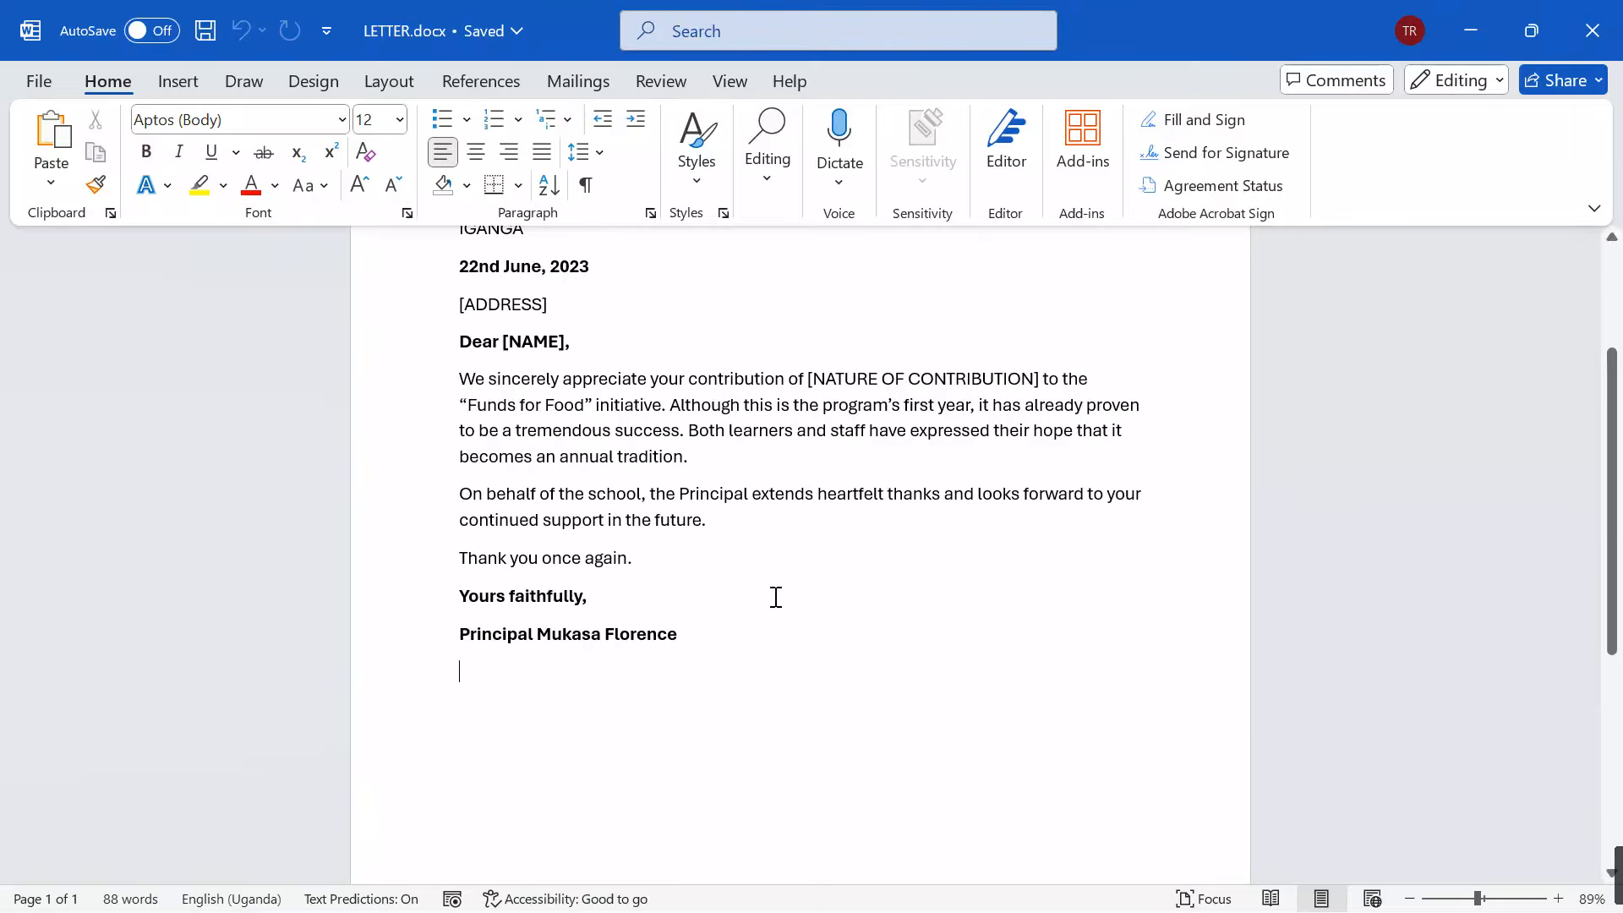
# Justify all of the letter's text and set its line spacing to 1.5.
pyautogui.hotkey('ctrl', 'a')
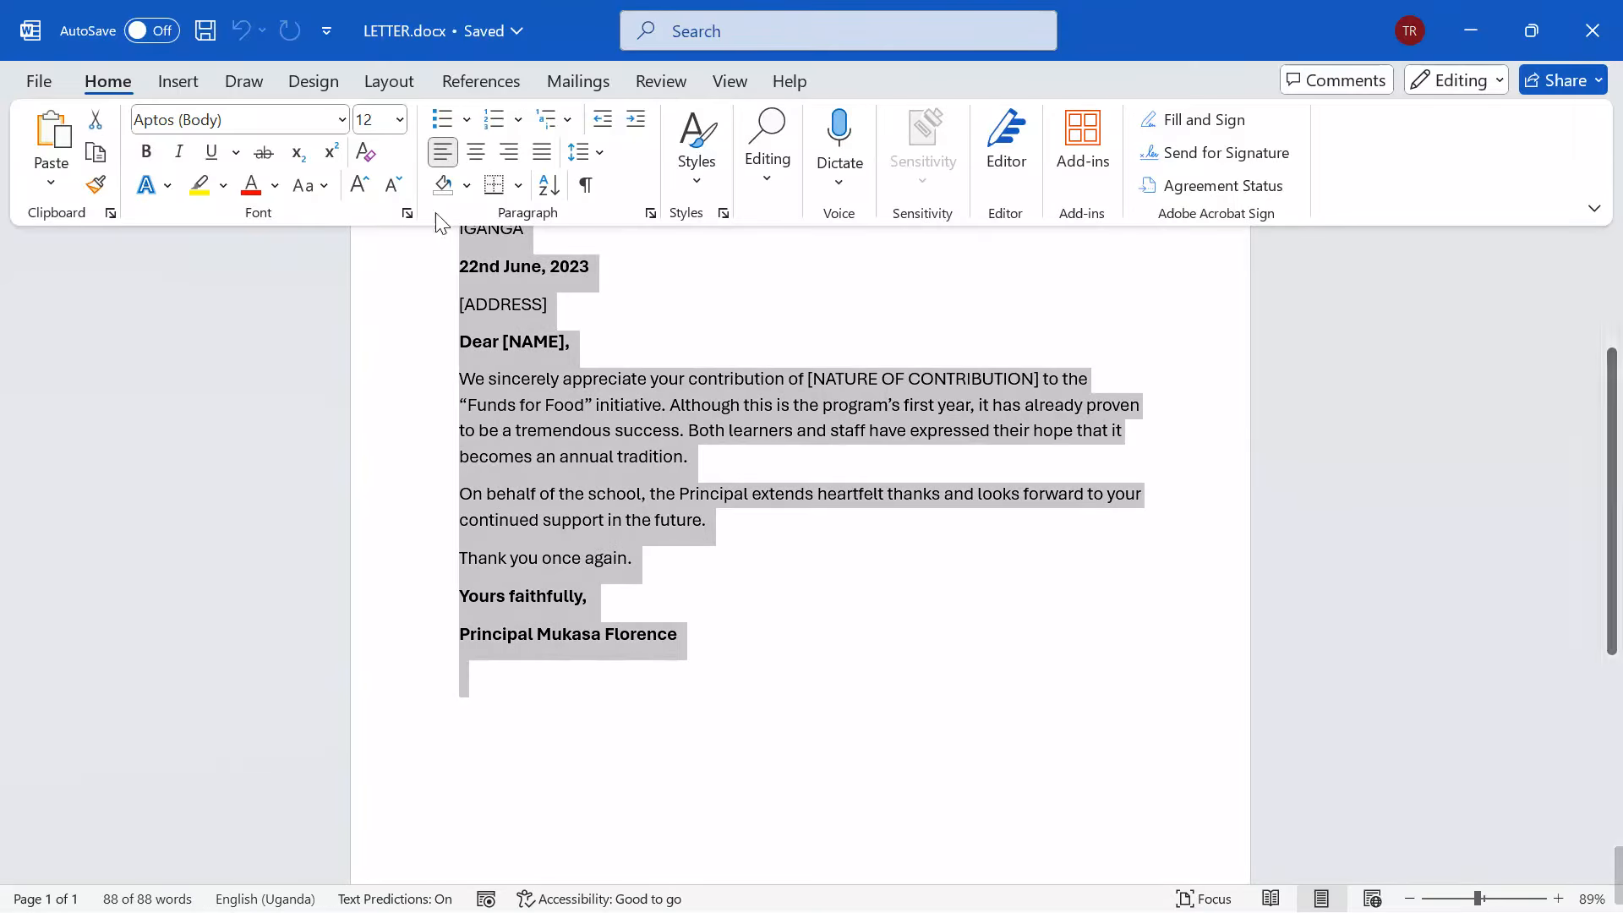
pyautogui.click(546, 152)
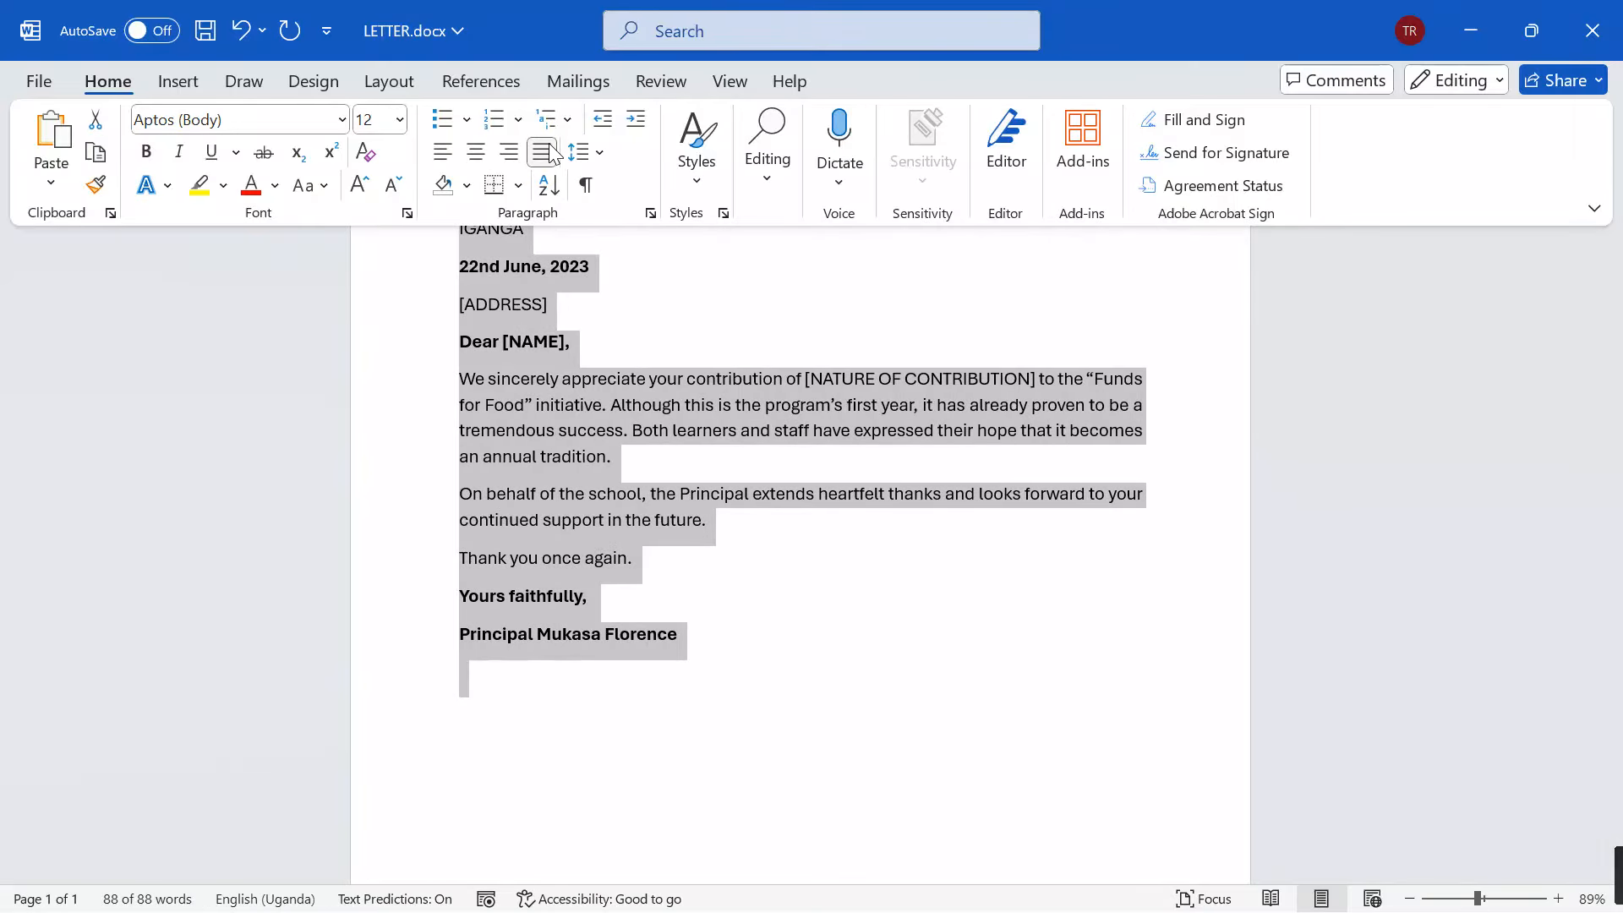
pyautogui.click(600, 153)
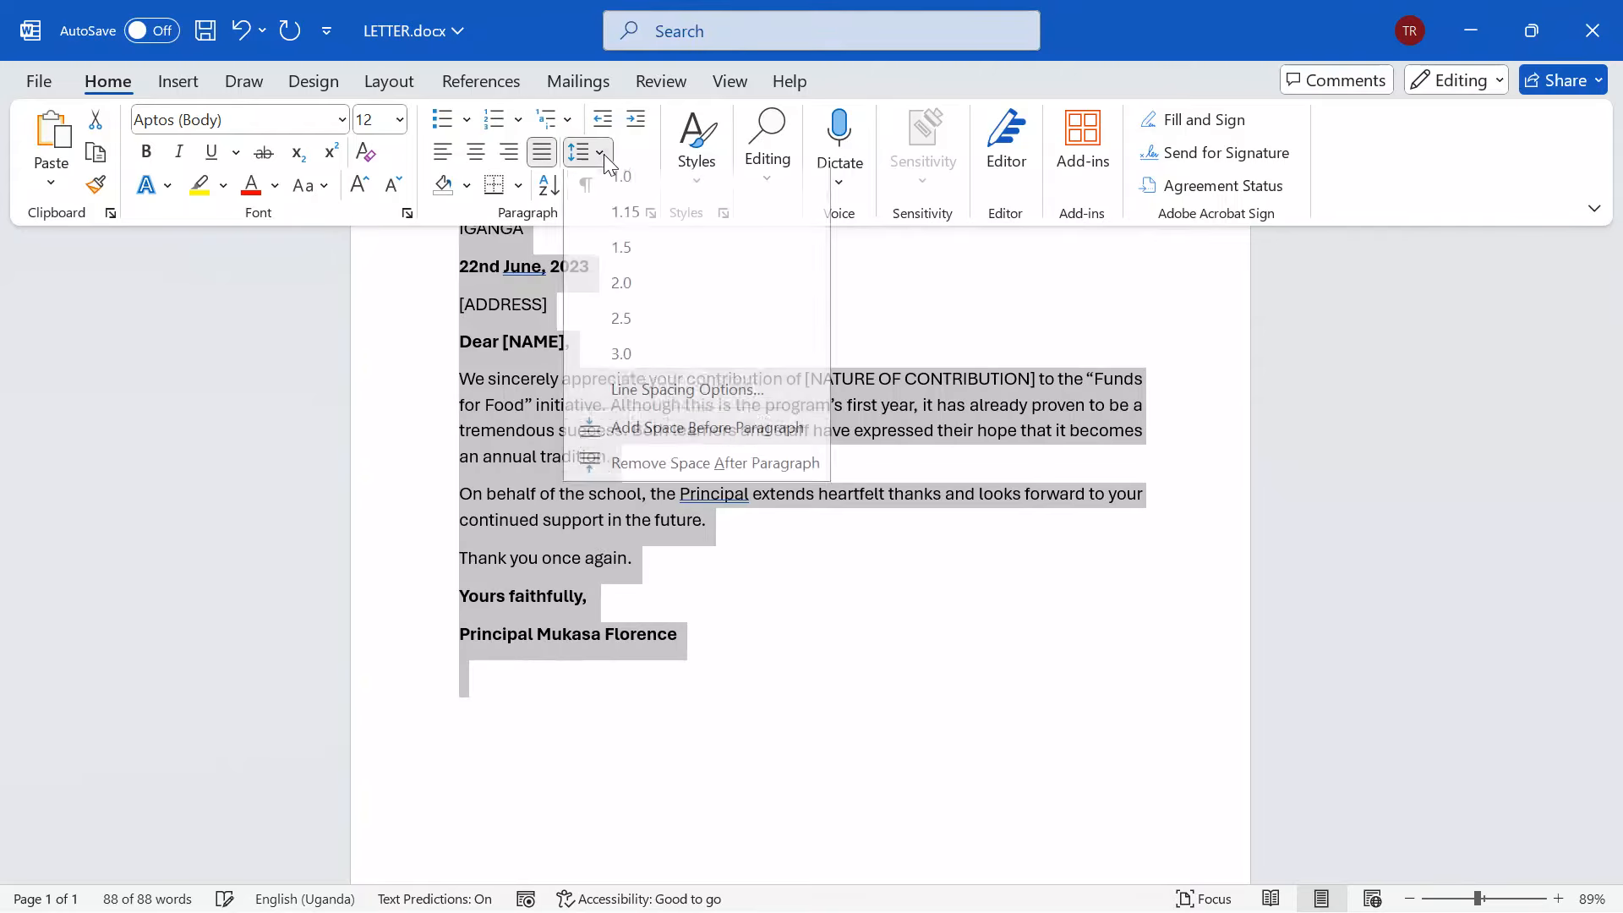
pyautogui.click(622, 251)
pyautogui.click(678, 427)
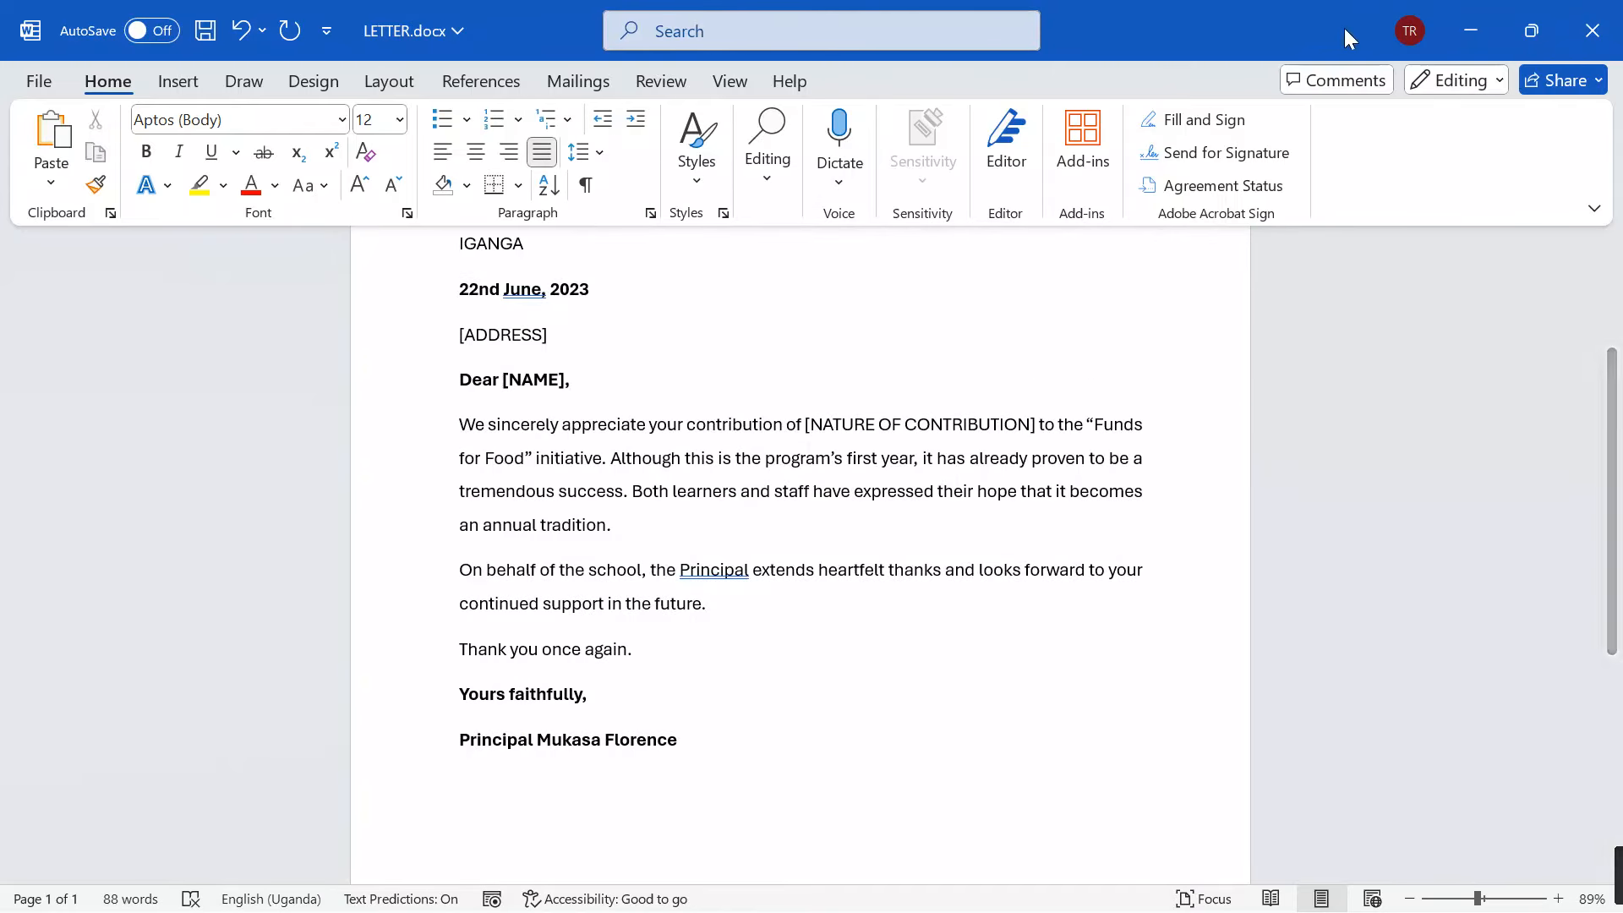
# Switch to the MAILMERGE PROJECT folder, open RECIPIENTS.xlsx in Excel and review its Name, Address and Nature of Contribution columns.
pyautogui.click(1470, 30)
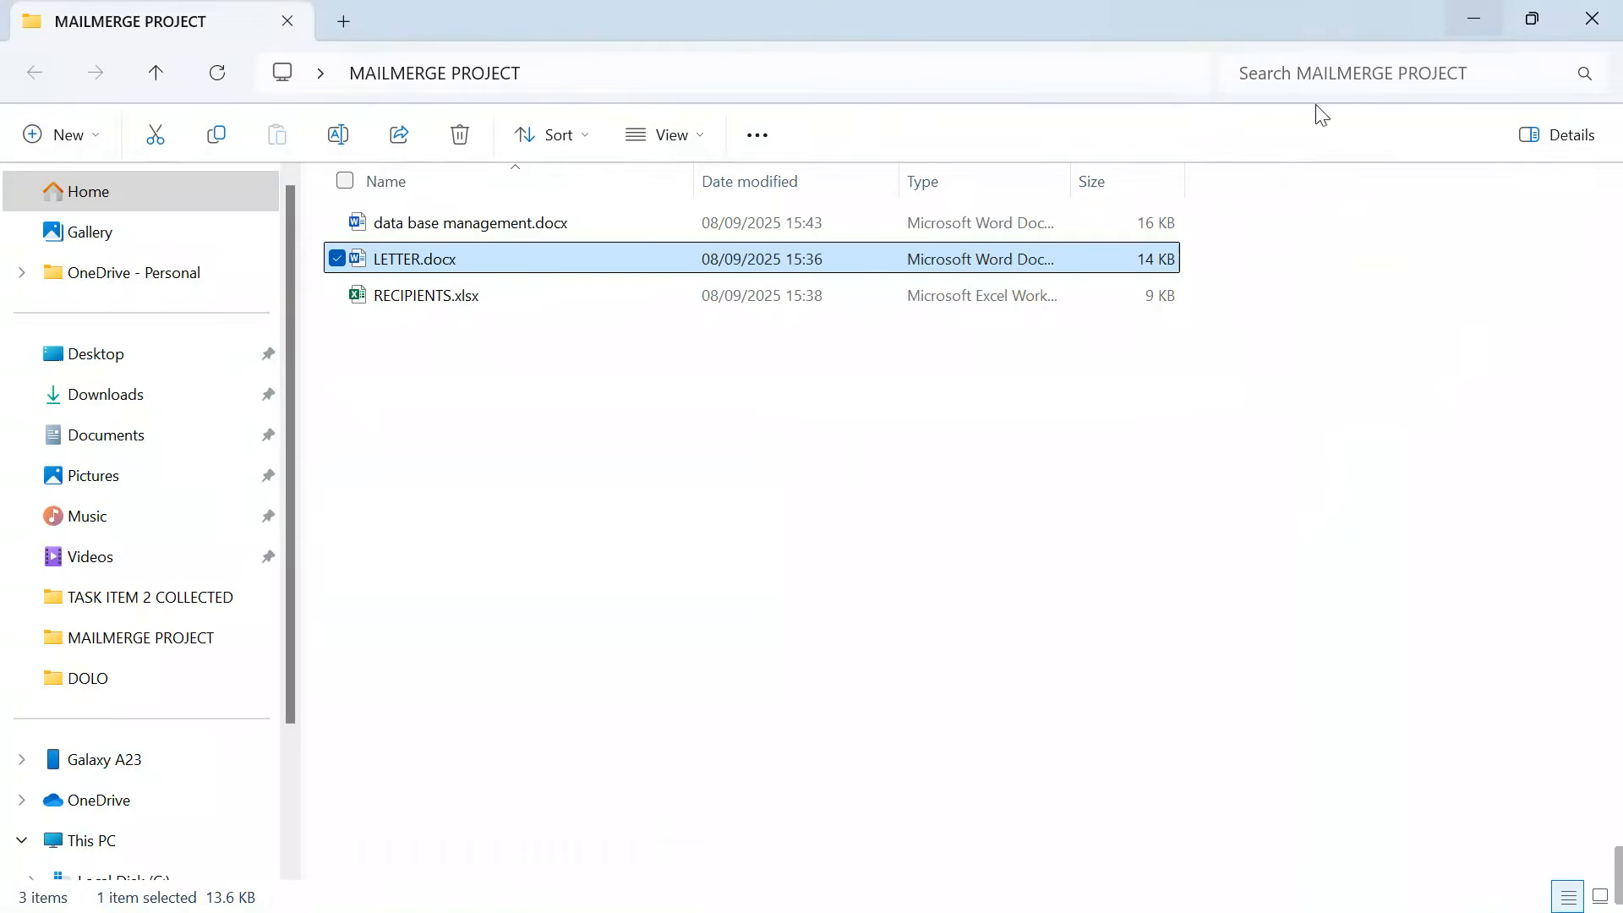
pyautogui.doubleClick(415, 304)
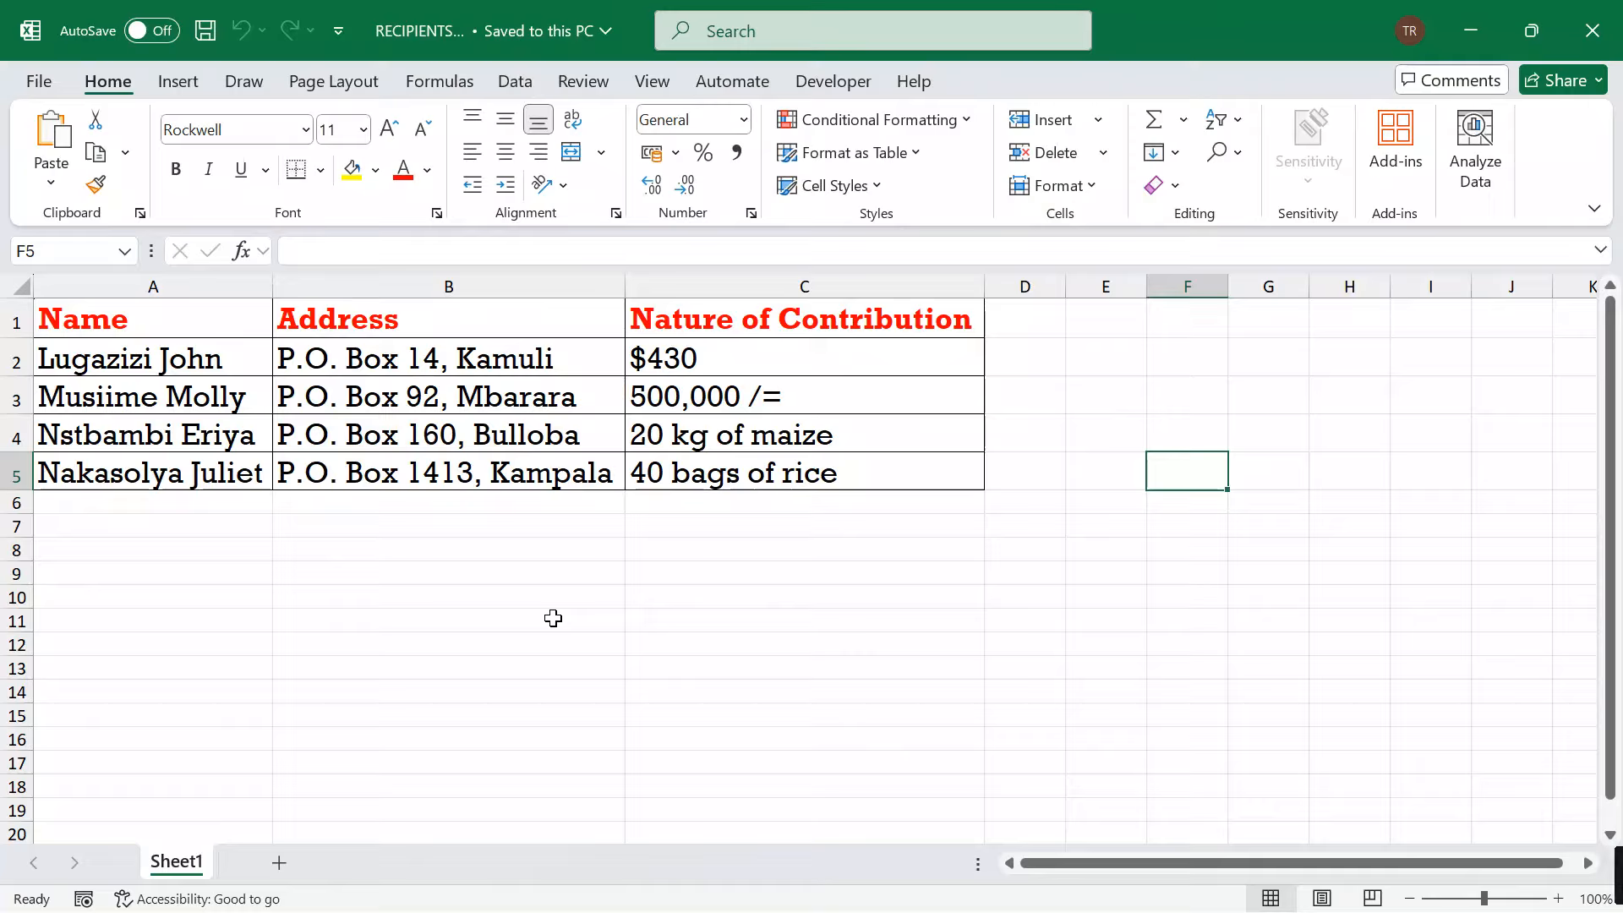
pyautogui.click(140, 287)
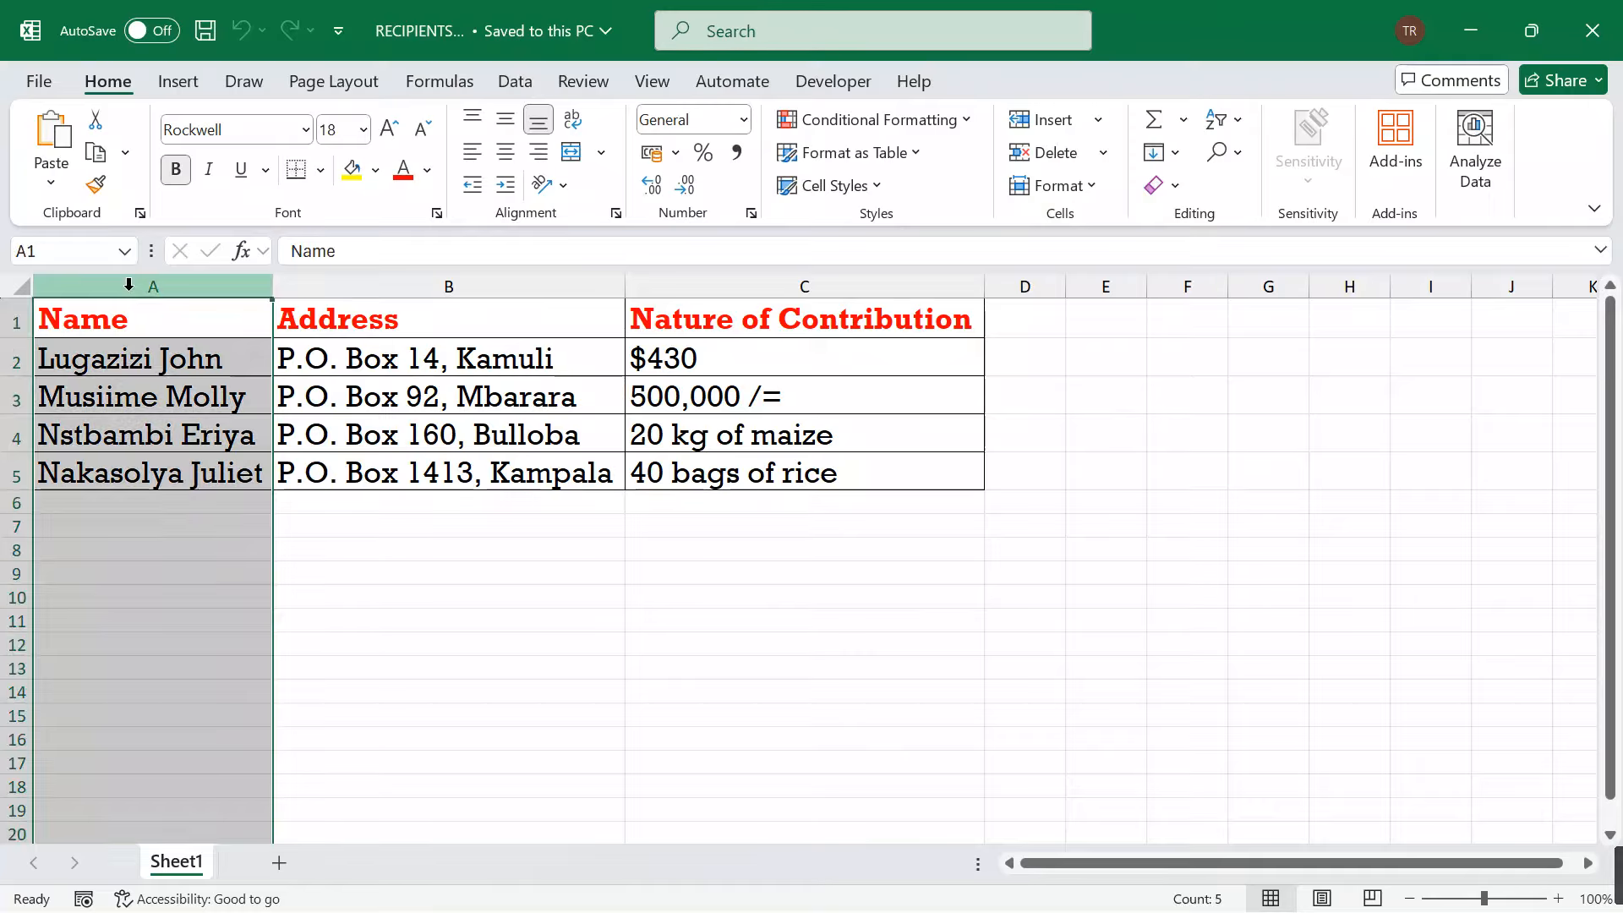
pyautogui.click(349, 287)
pyautogui.click(664, 286)
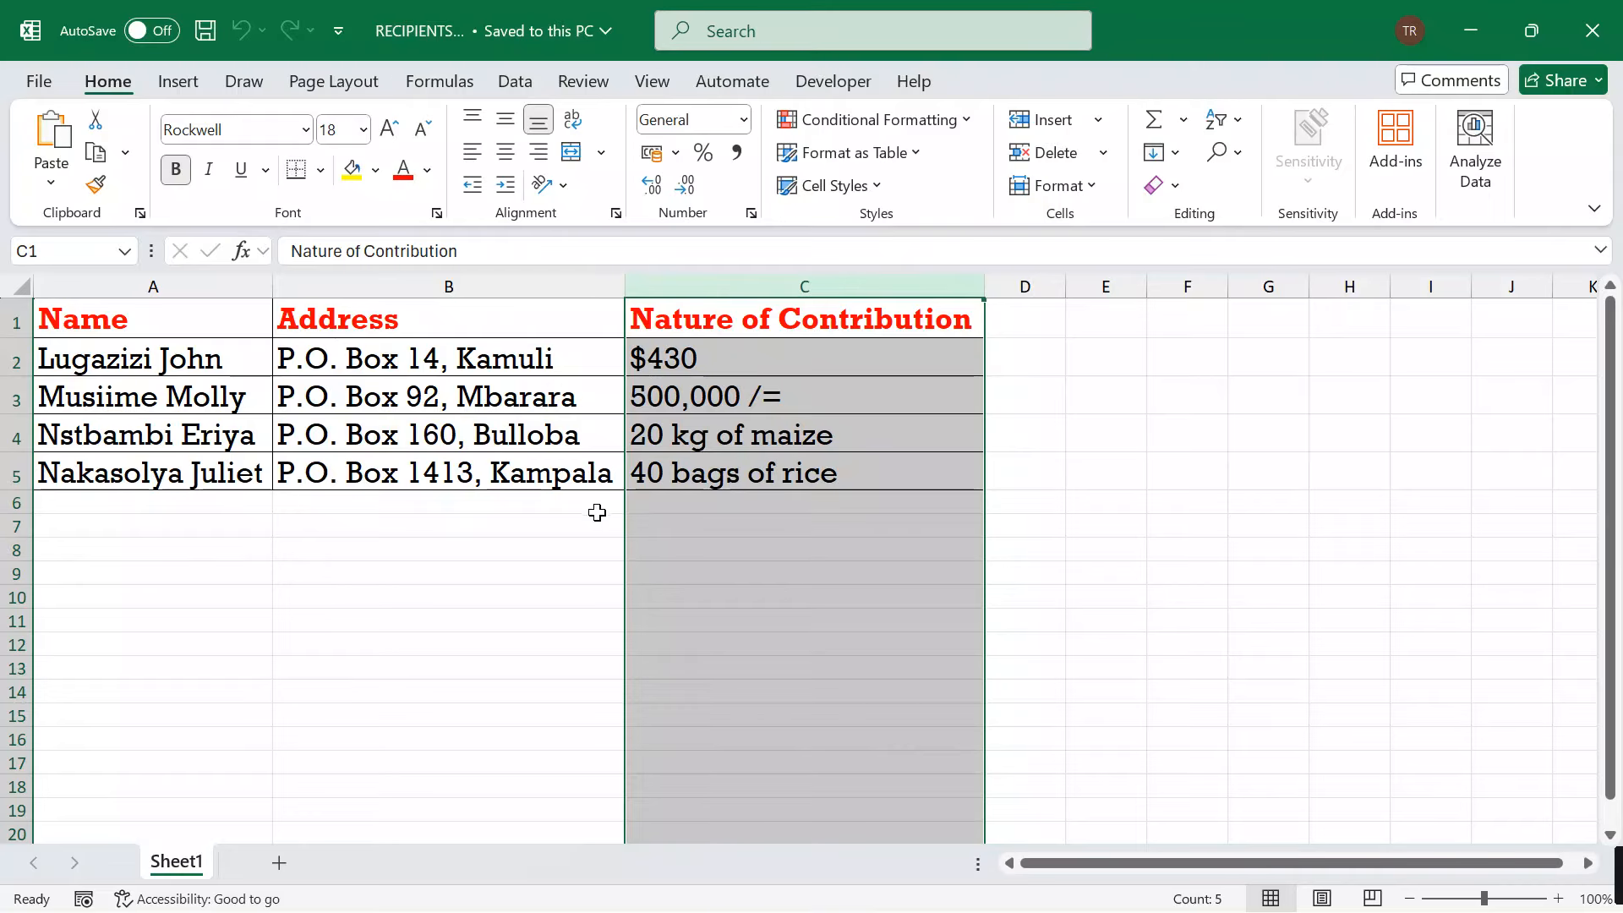
pyautogui.click(541, 507)
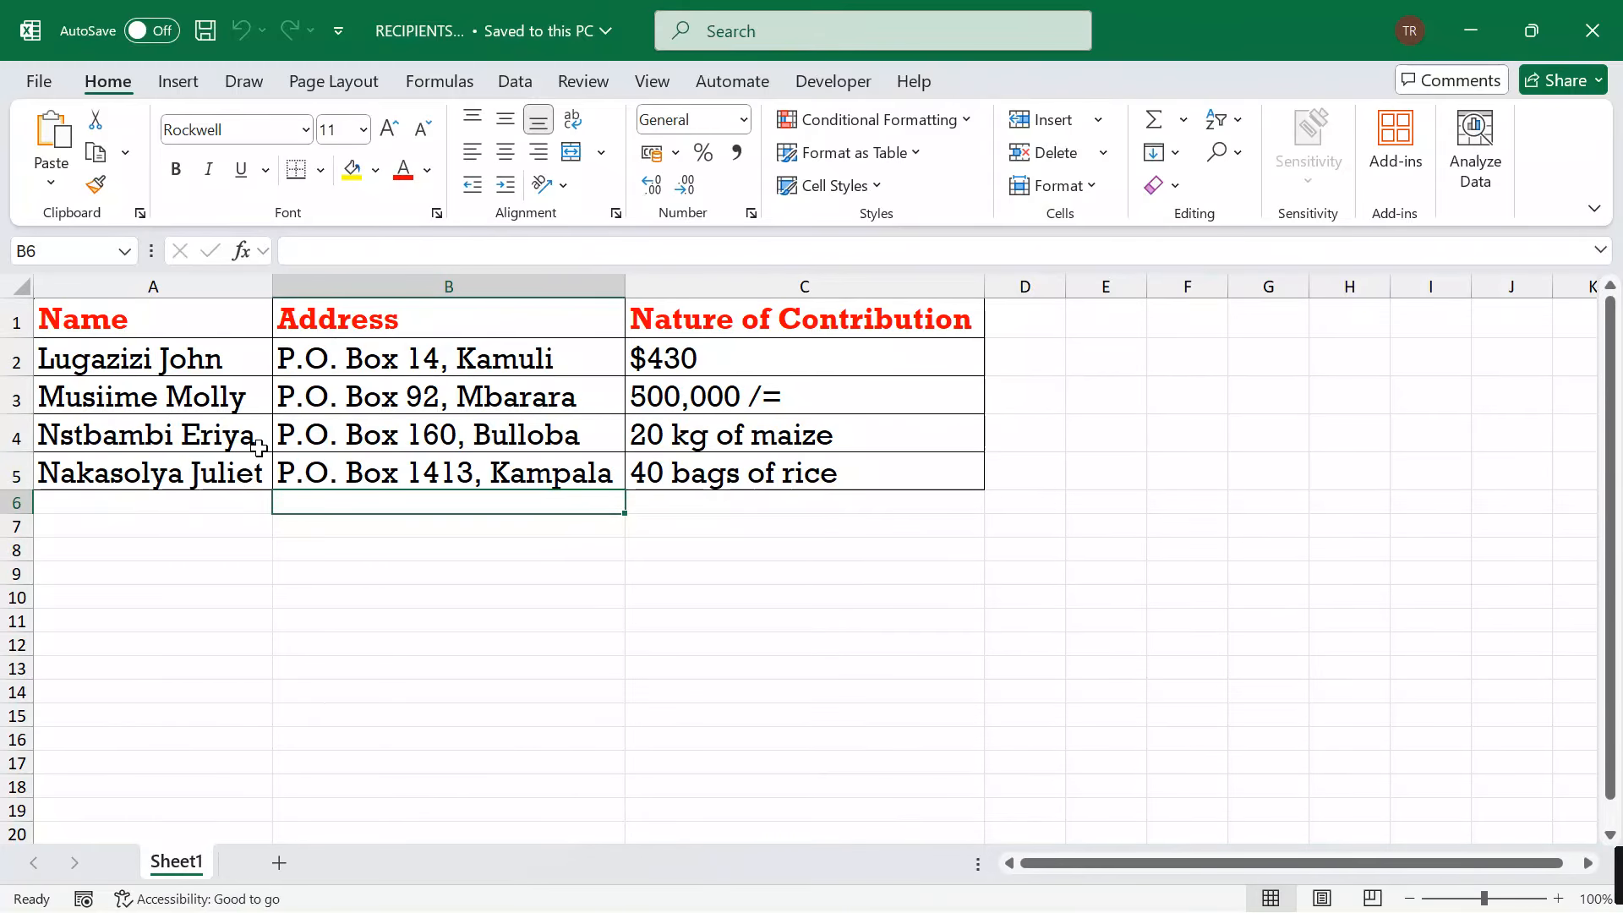
# Rename the recipients worksheet as MAIL MERGE.
pyautogui.doubleClick(178, 862)
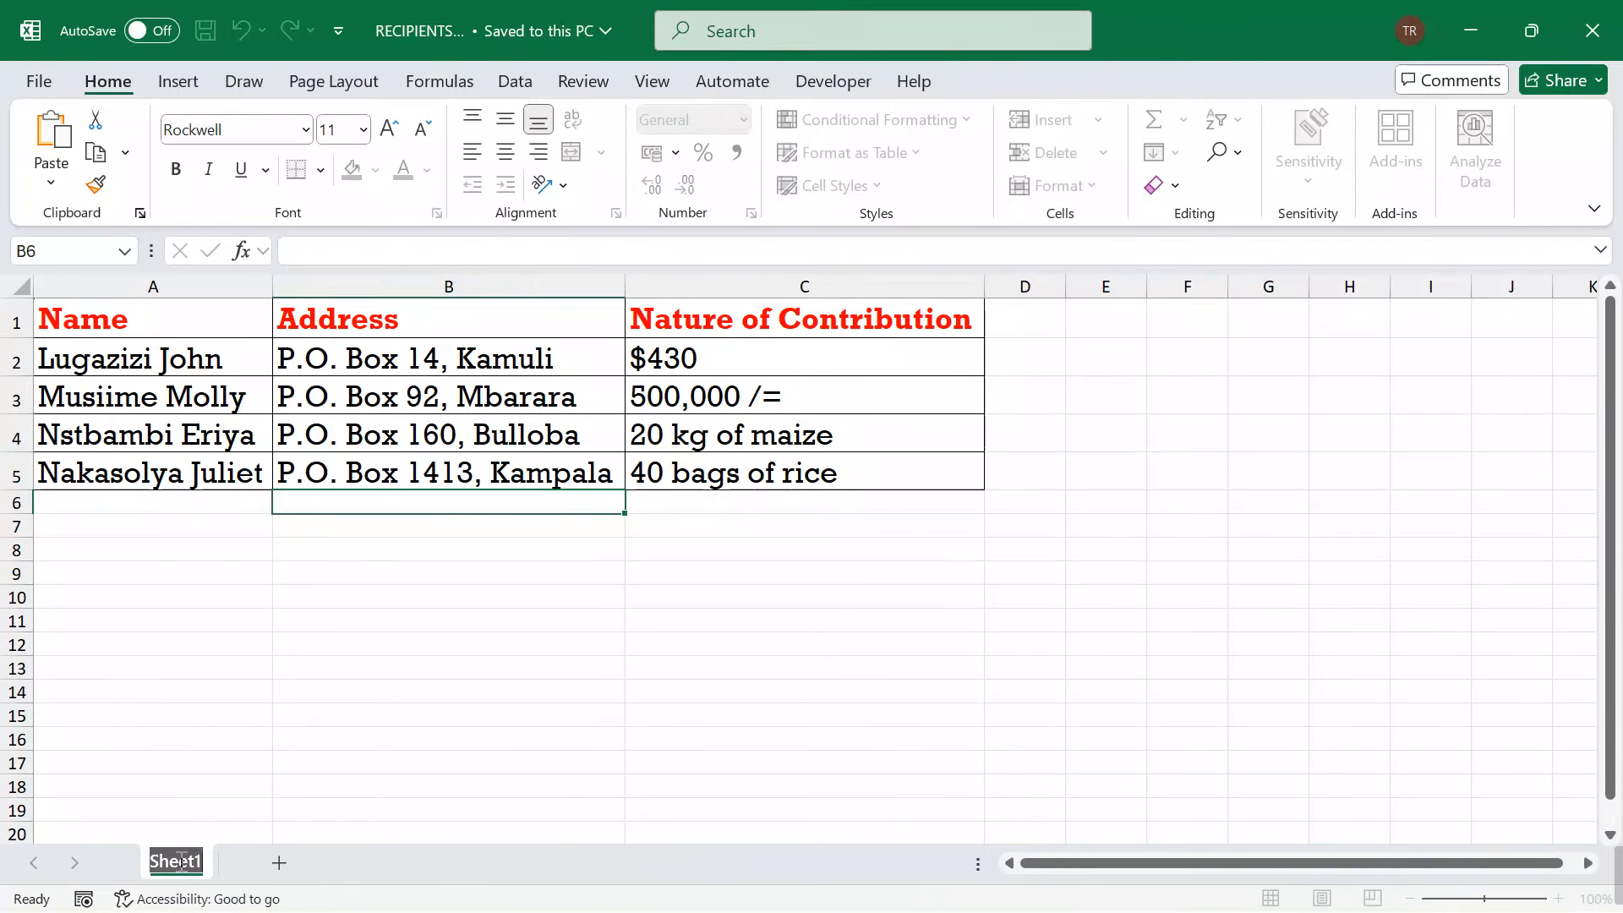
pyautogui.press('BackSpace')
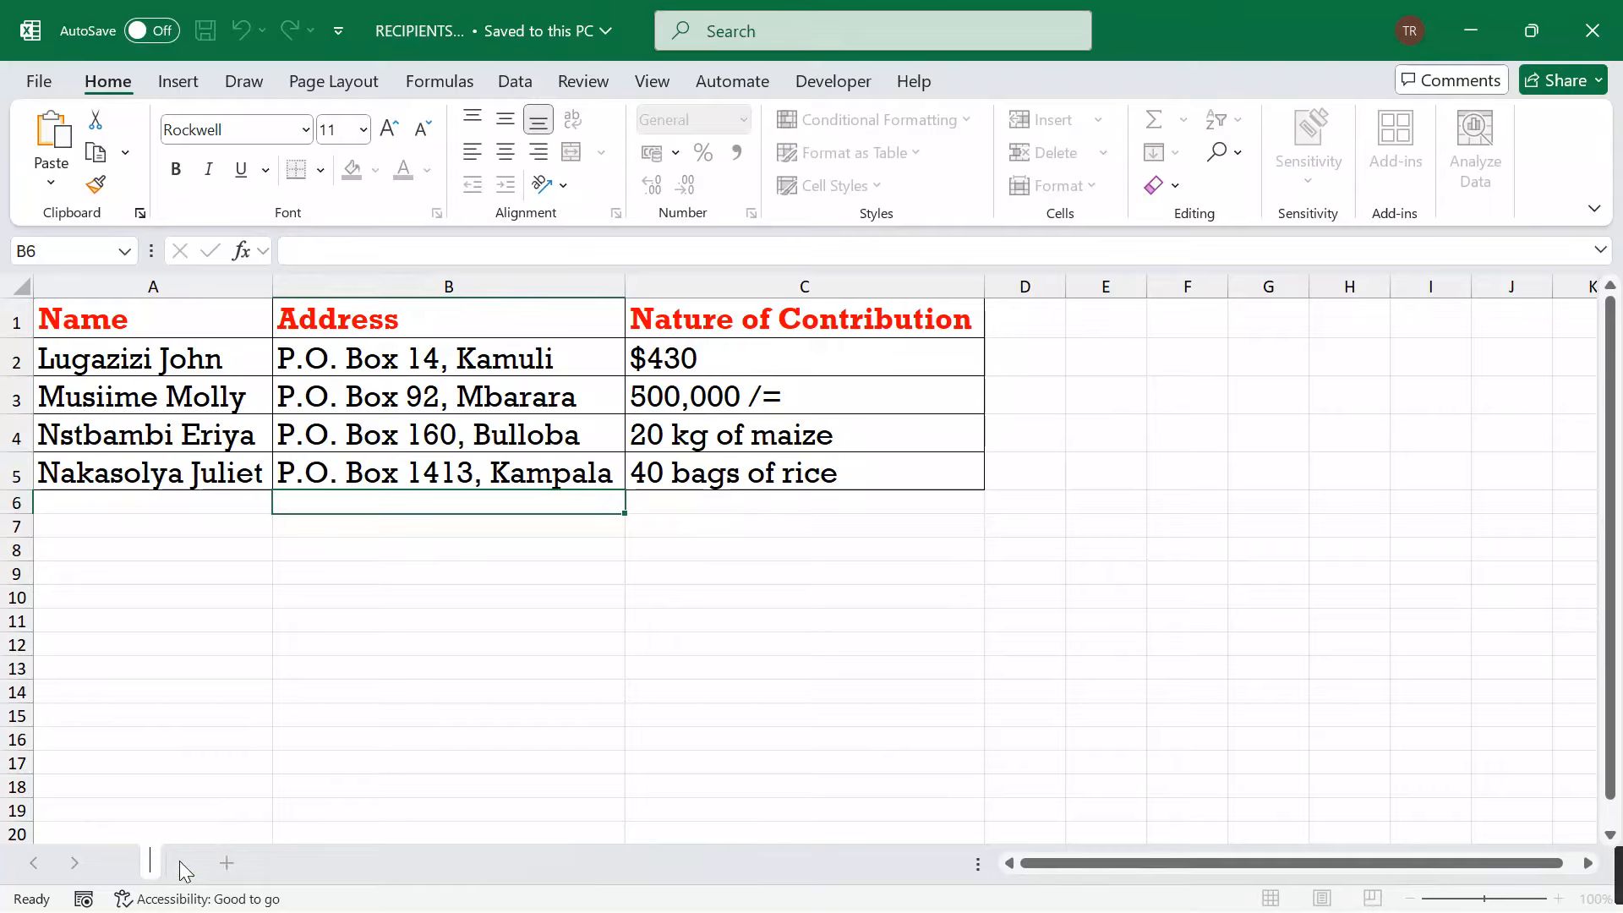
pyautogui.write('MAIL ME')
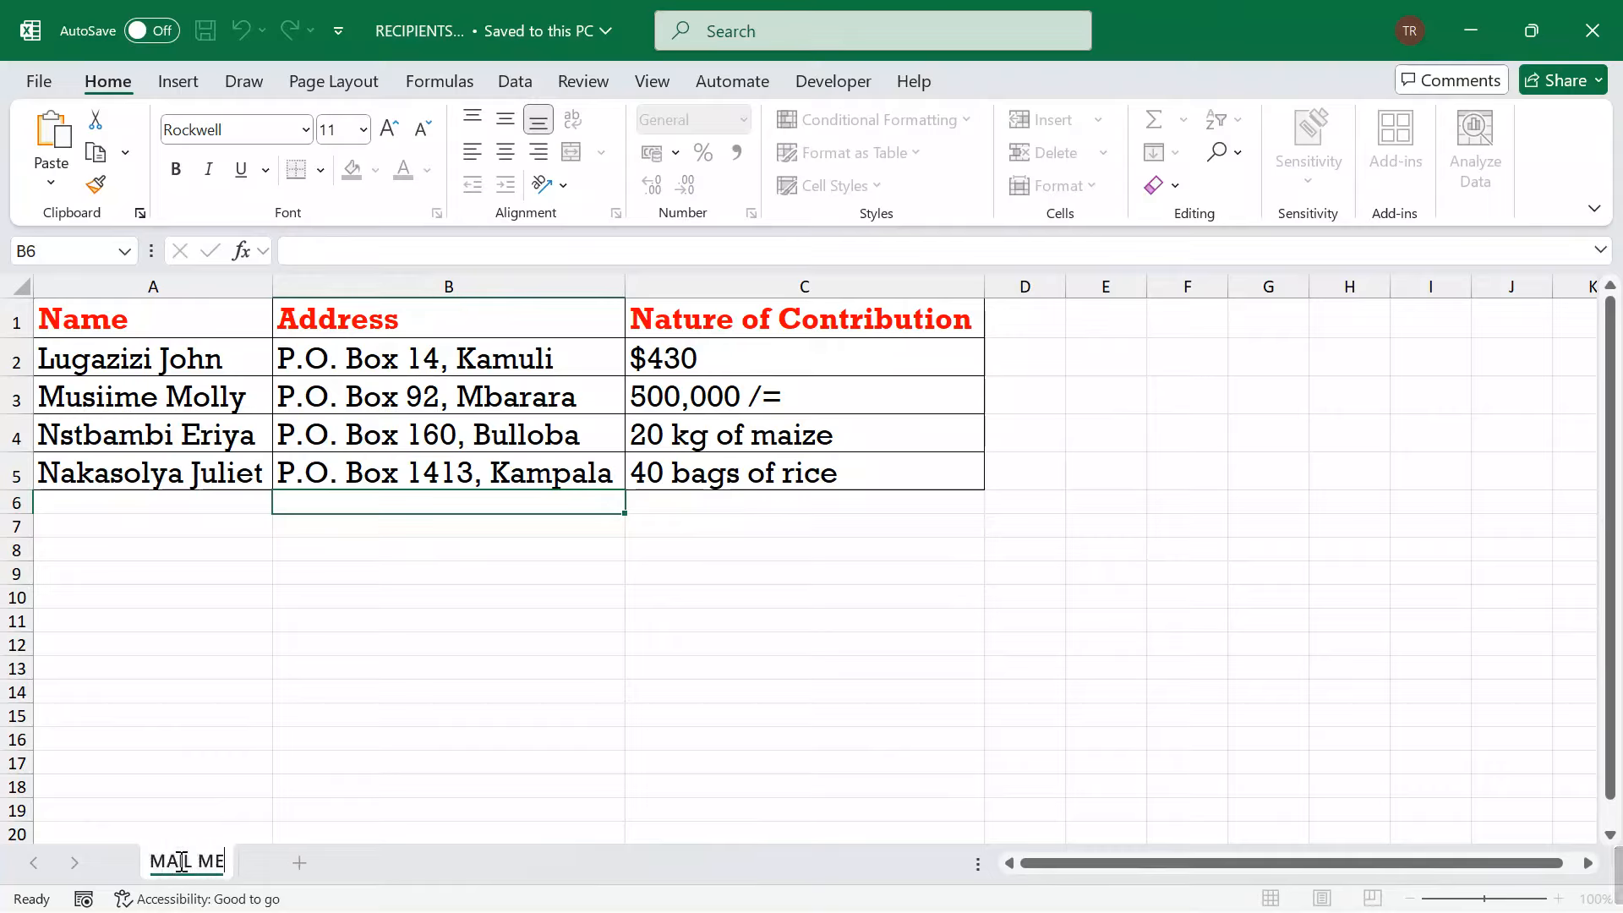
pyautogui.write('RGE')
pyautogui.click(695, 744)
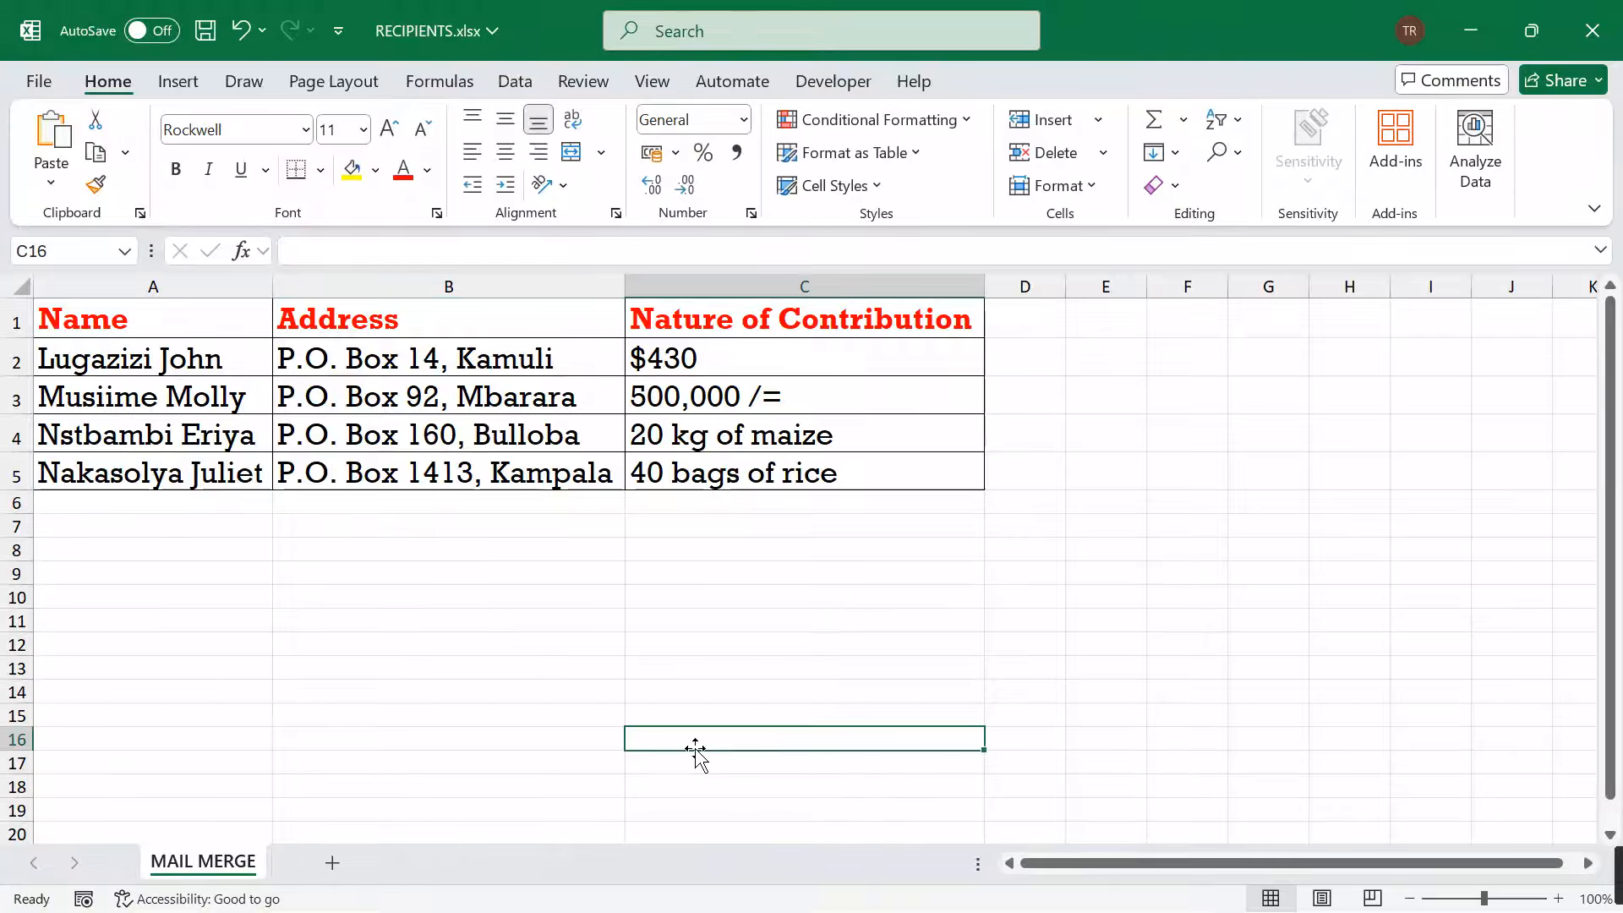
# Save the RECIPIENTS workbook and close it.
pyautogui.click(541, 622)
pyautogui.hotkey('ctrl', 's')
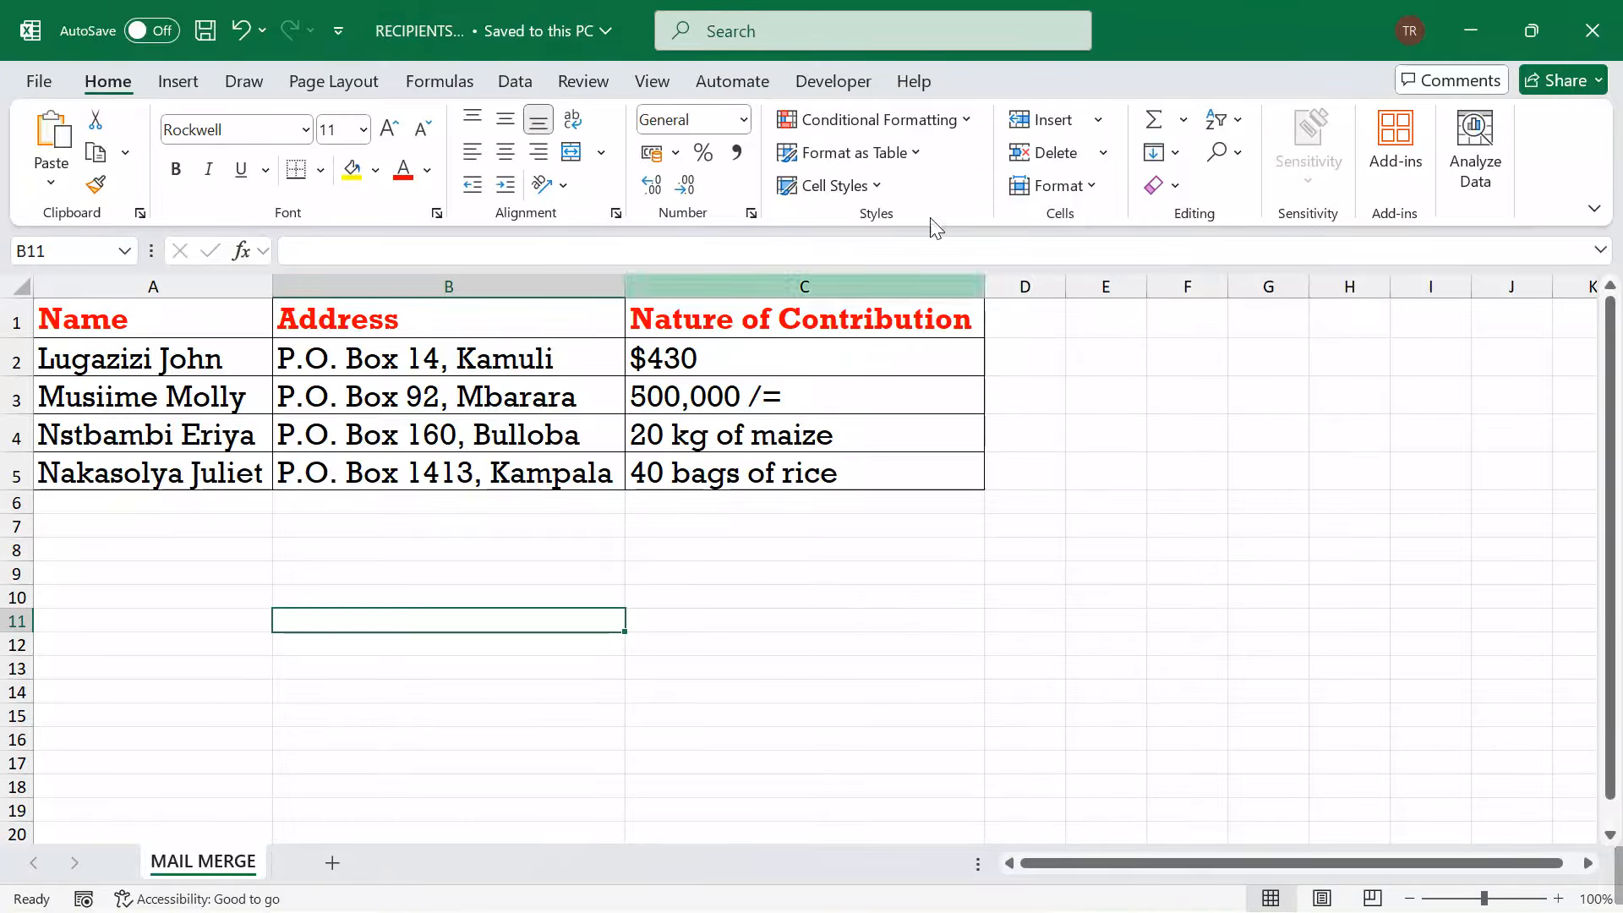
pyautogui.click(1591, 34)
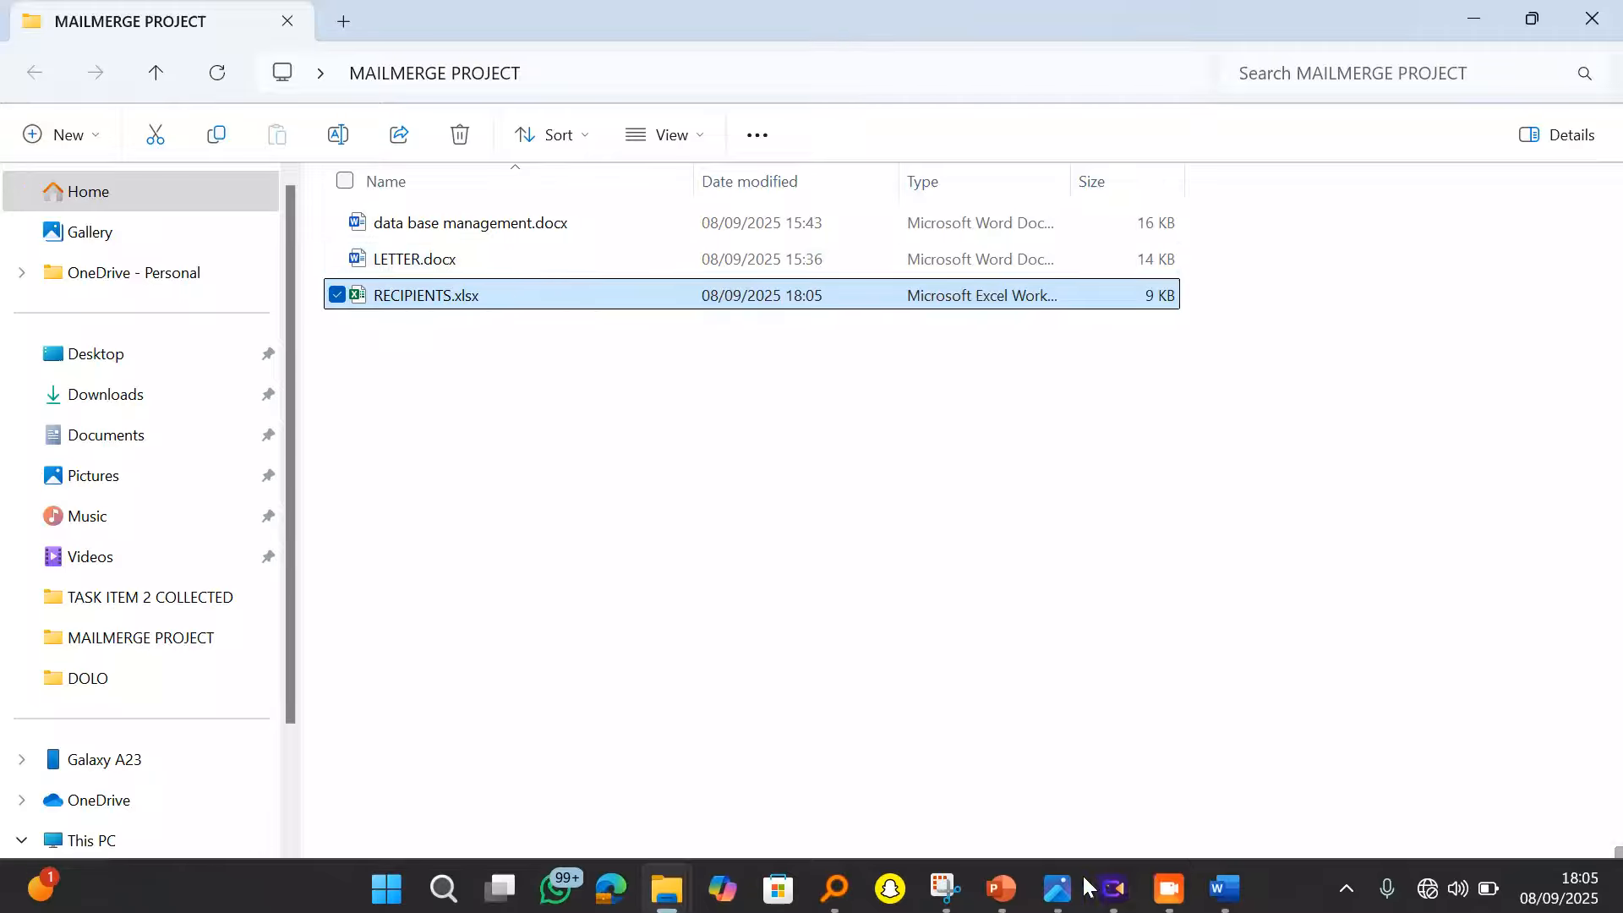
# Switch back to LETTER.docx in Word and make the [ADDRESS] and [NATURE OF CONTRIBUTION] placeholders bold.
pyautogui.moveTo(1223, 883)
pyautogui.click(1209, 771)
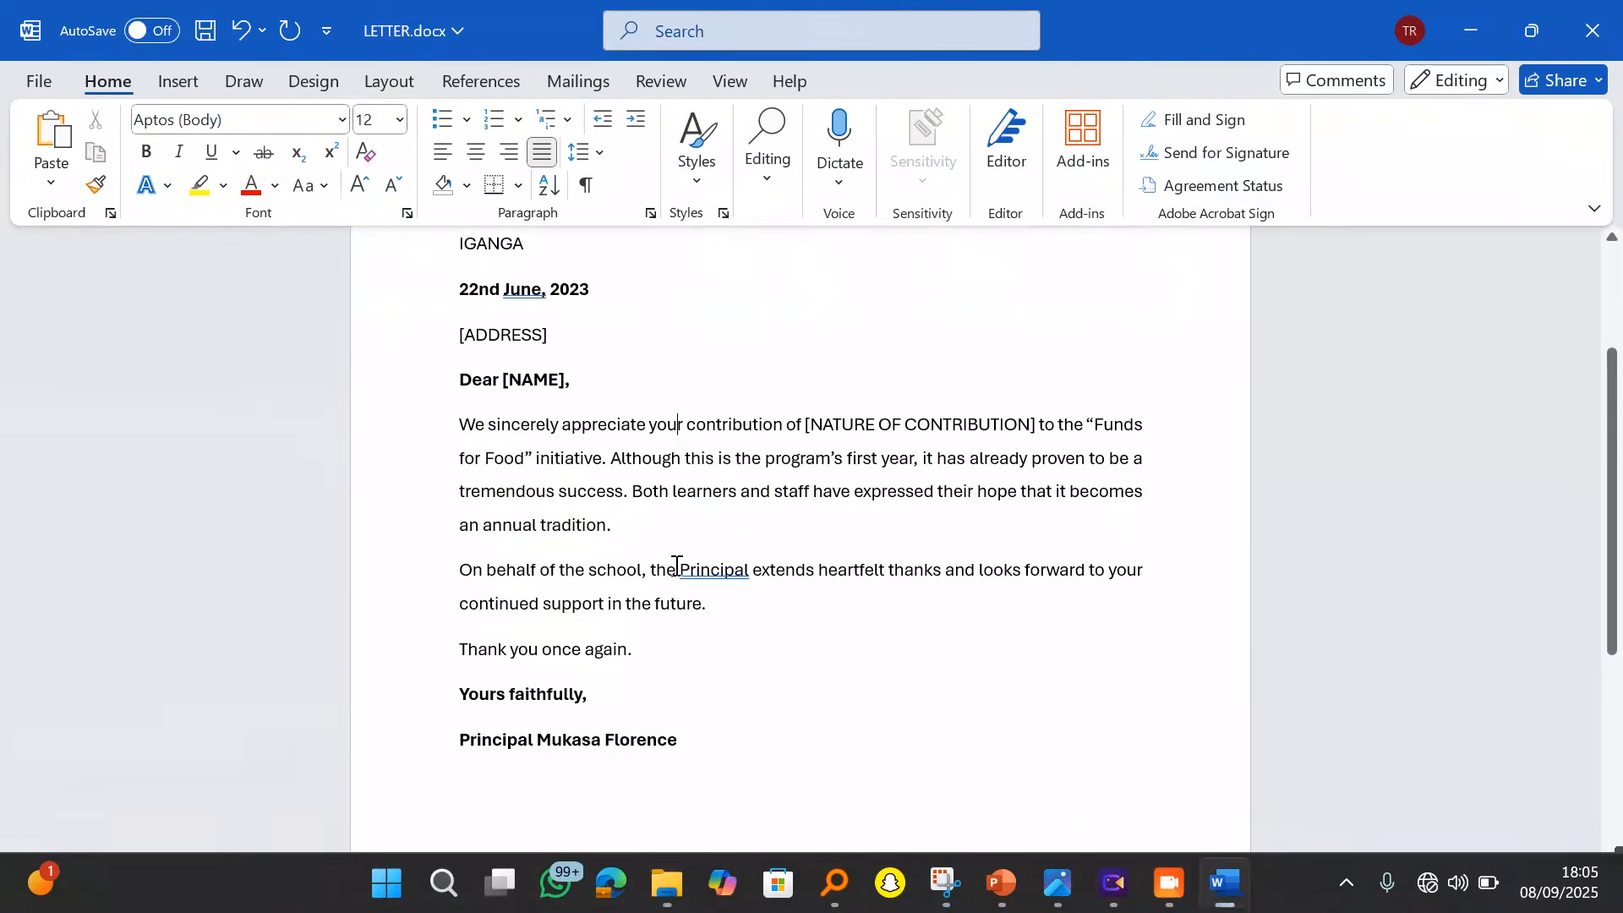
pyautogui.scroll(1, 594, 580)
pyautogui.scroll(3, 594, 579)
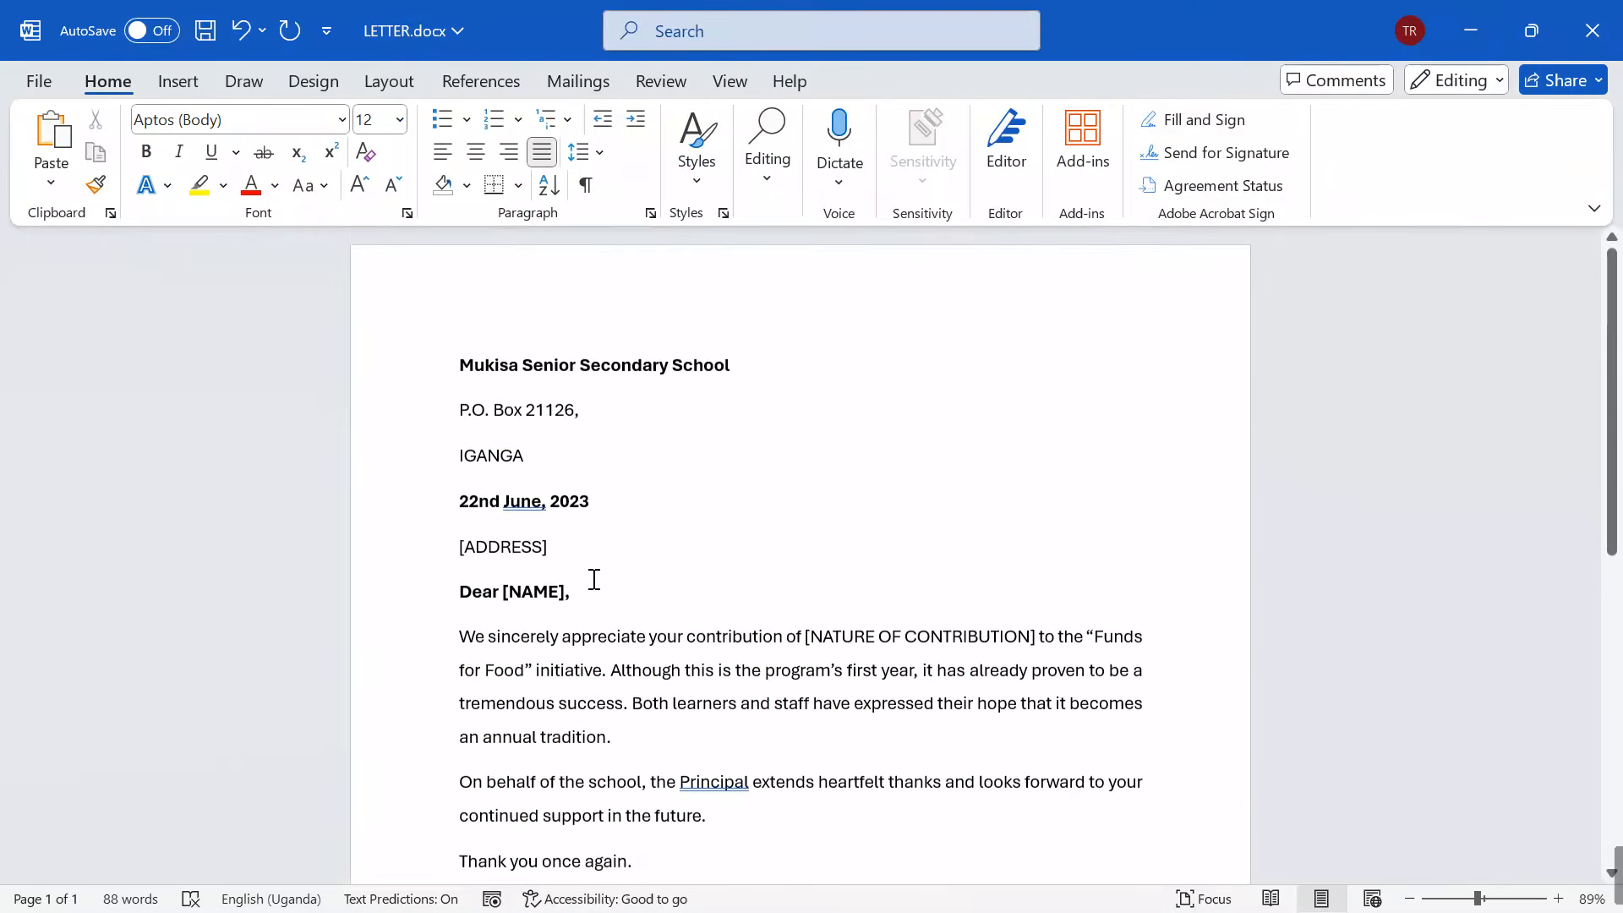
pyautogui.moveTo(561, 554); pyautogui.dragTo(445, 559)
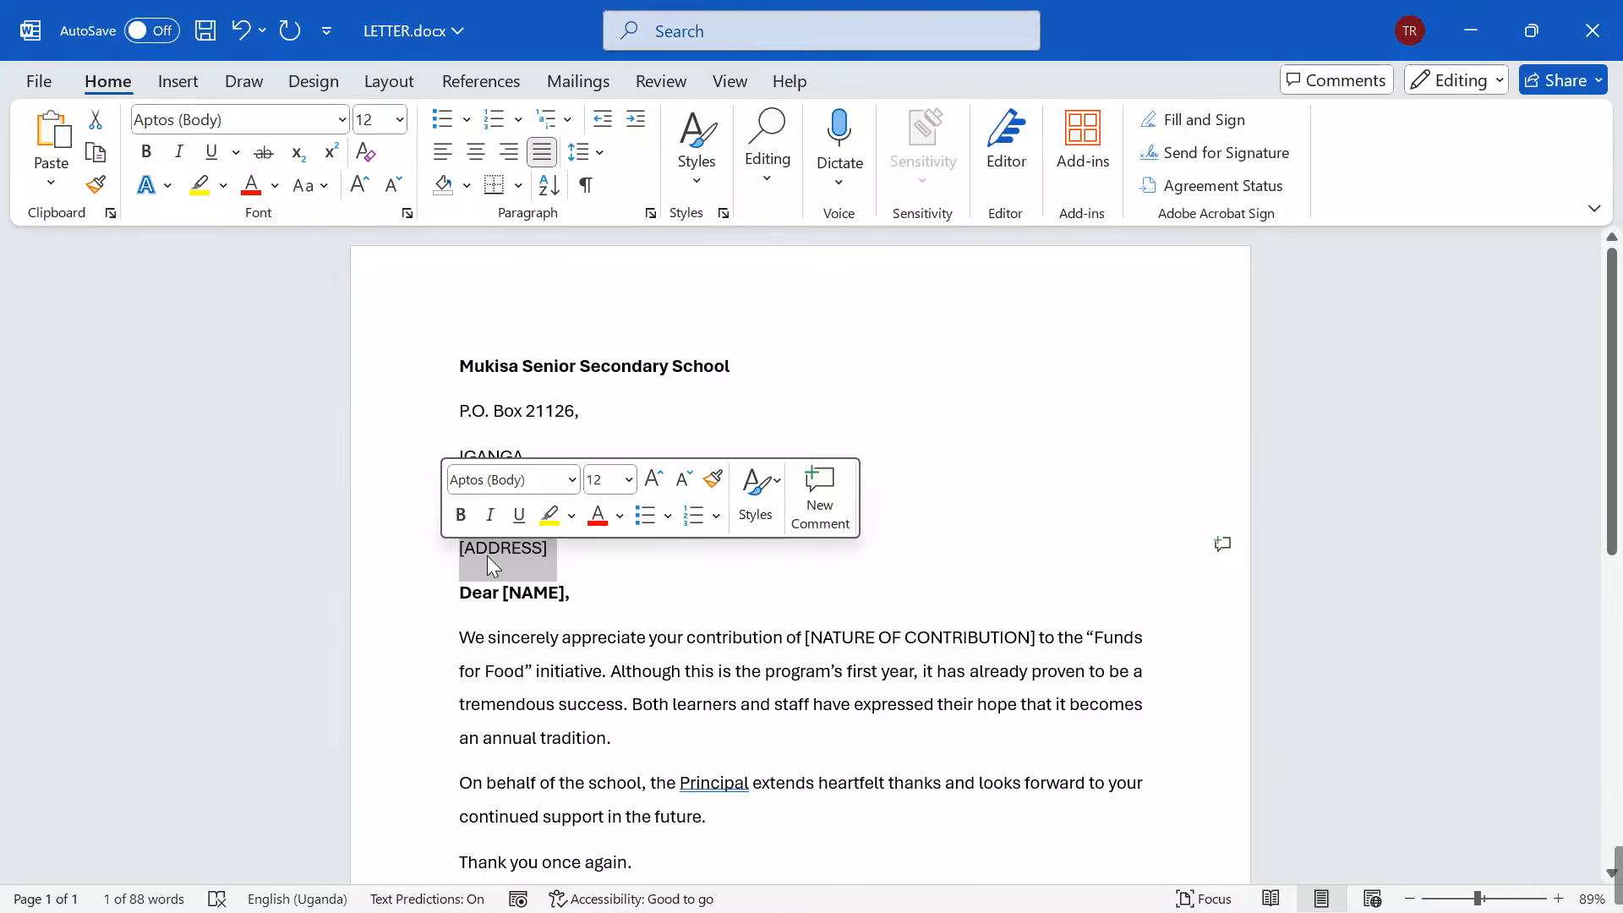
pyautogui.click(143, 152)
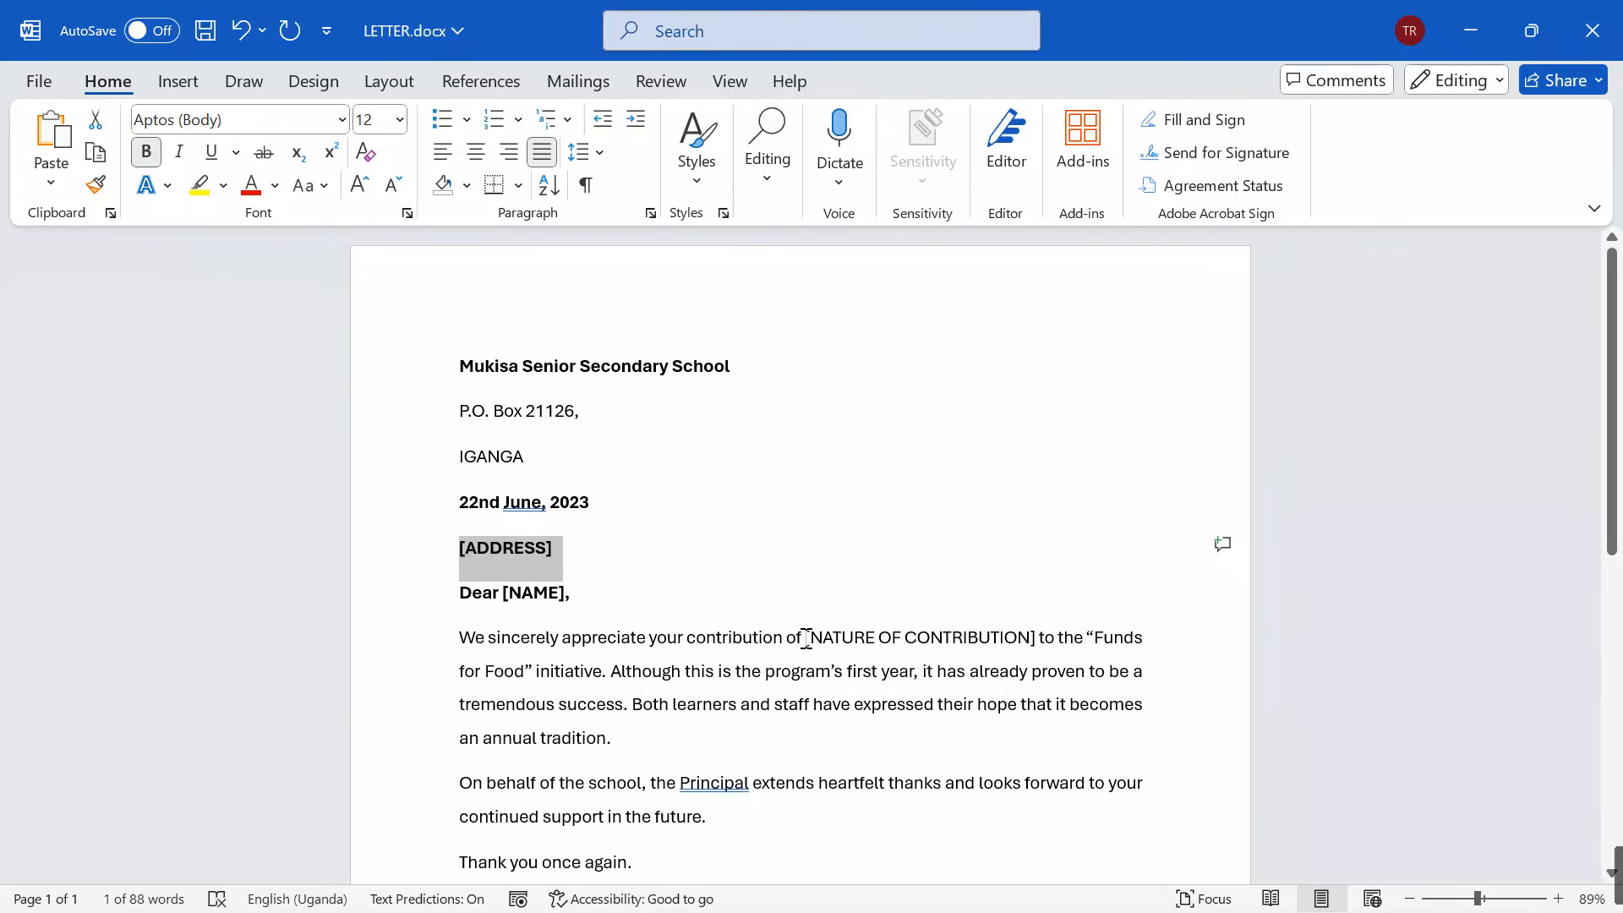
pyautogui.moveTo(804, 637); pyautogui.dragTo(1038, 647)
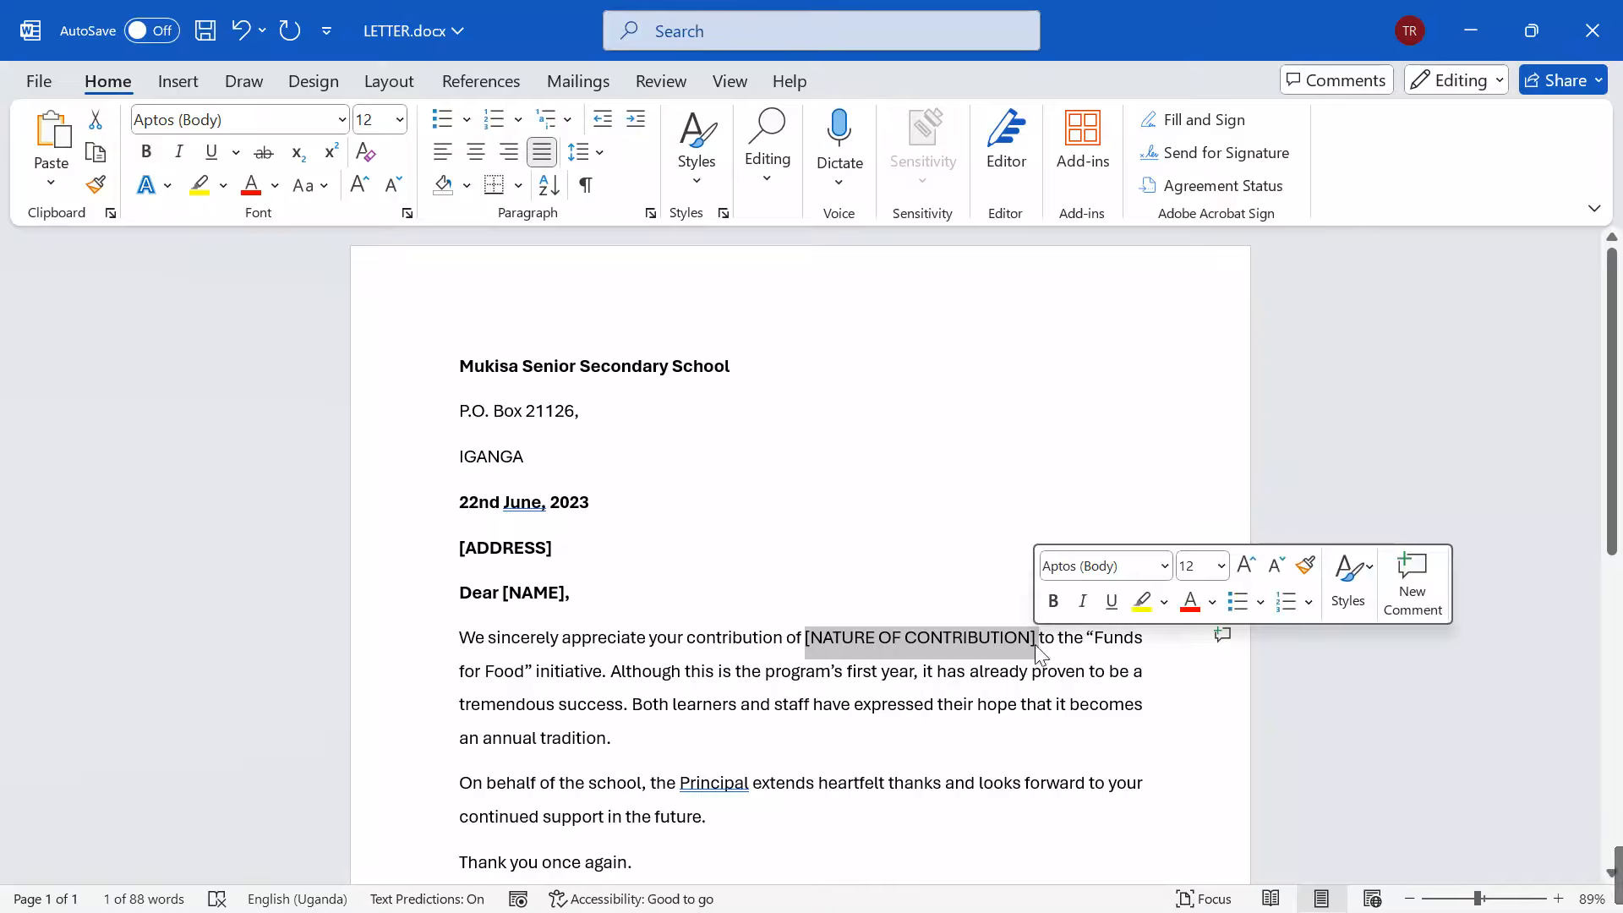
pyautogui.click(1053, 601)
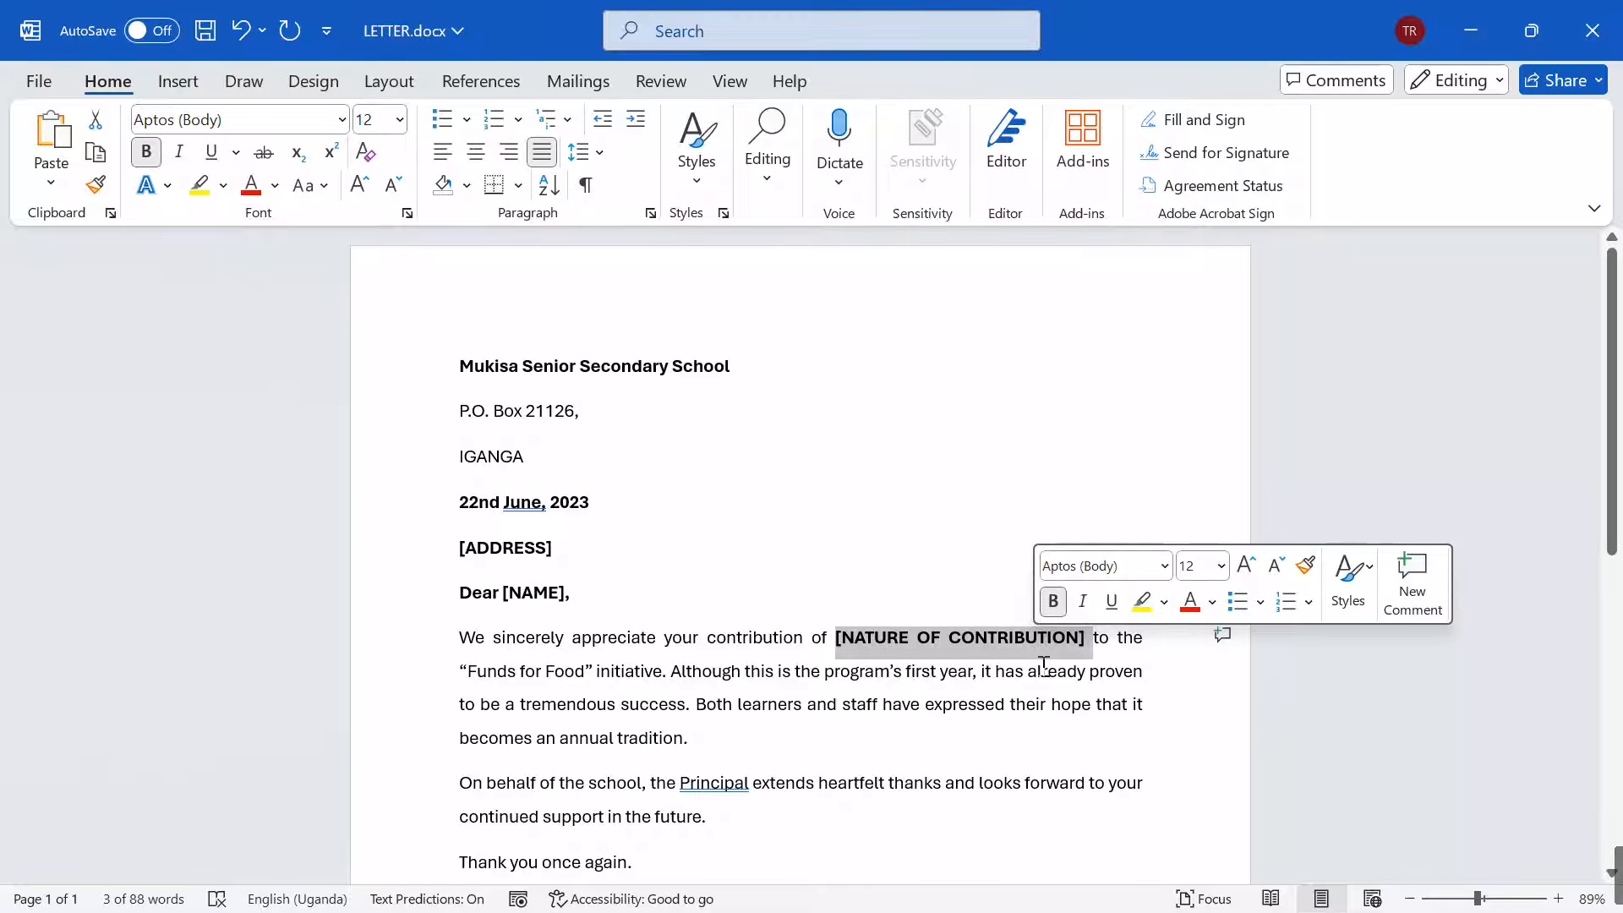
pyautogui.click(1044, 668)
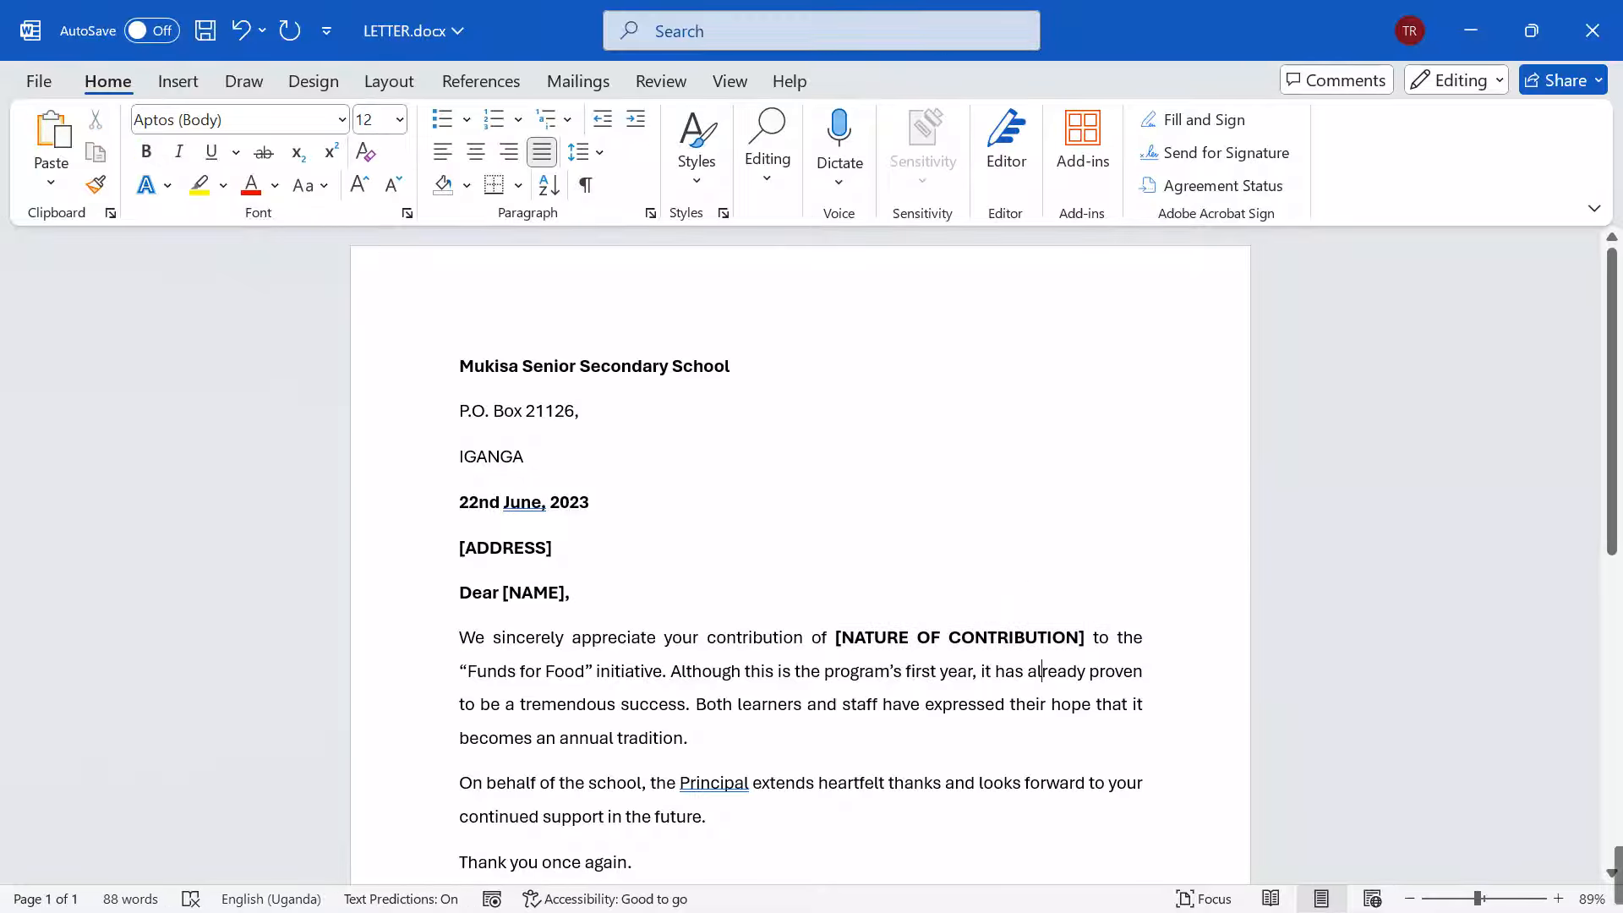
# Examine the [ADDRESS], [NAME] and [NATURE OF CONTRIBUTION] placeholders in the letter at a larger magnification.
pyautogui.keyDown('ctrl'); pyautogui.scroll(5, 1044, 670); pyautogui.keyUp('ctrl')
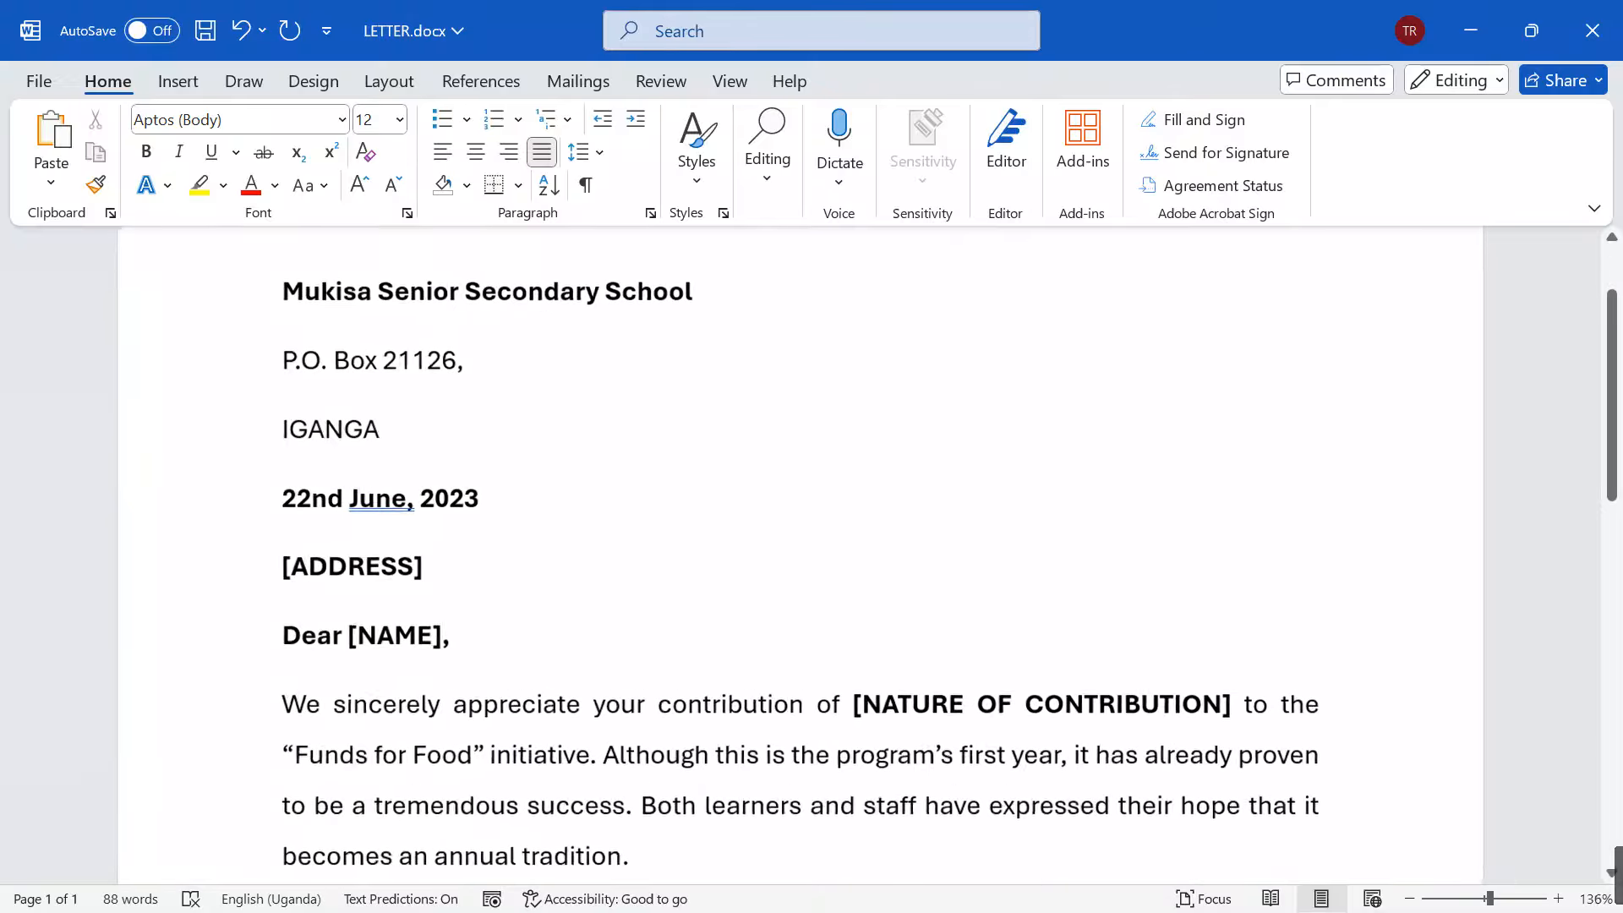
pyautogui.keyDown('ctrl'); pyautogui.scroll(1, 800, 566); pyautogui.keyUp('ctrl')
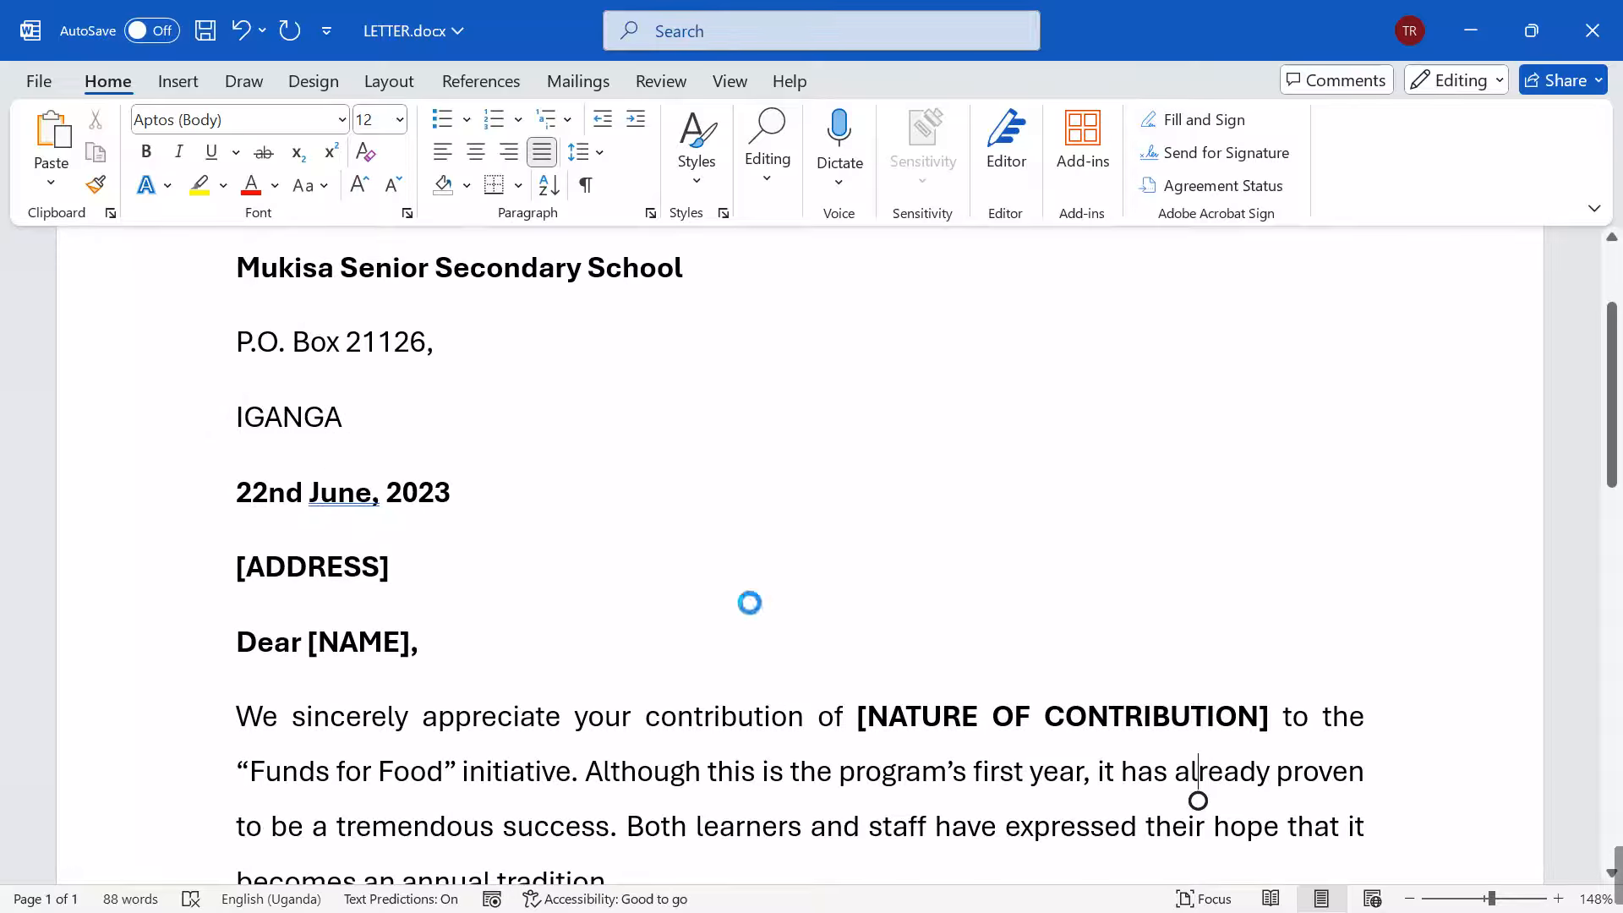
pyautogui.scroll(-3, 751, 604)
pyautogui.scroll(2, 752, 604)
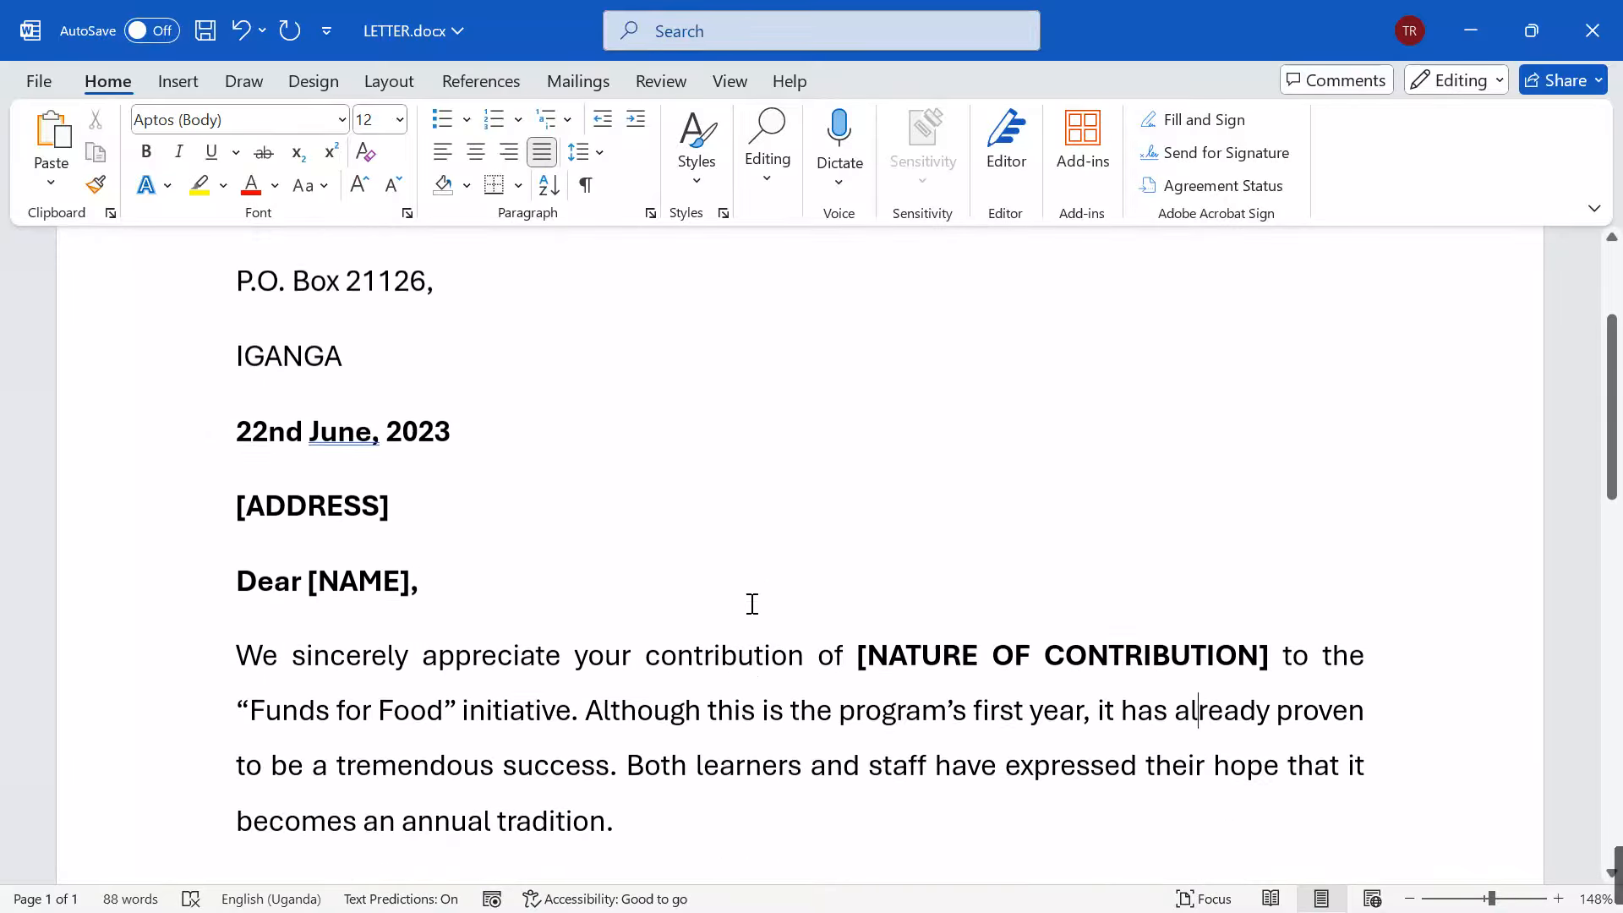
pyautogui.scroll(3, 751, 604)
pyautogui.scroll(-3, 752, 604)
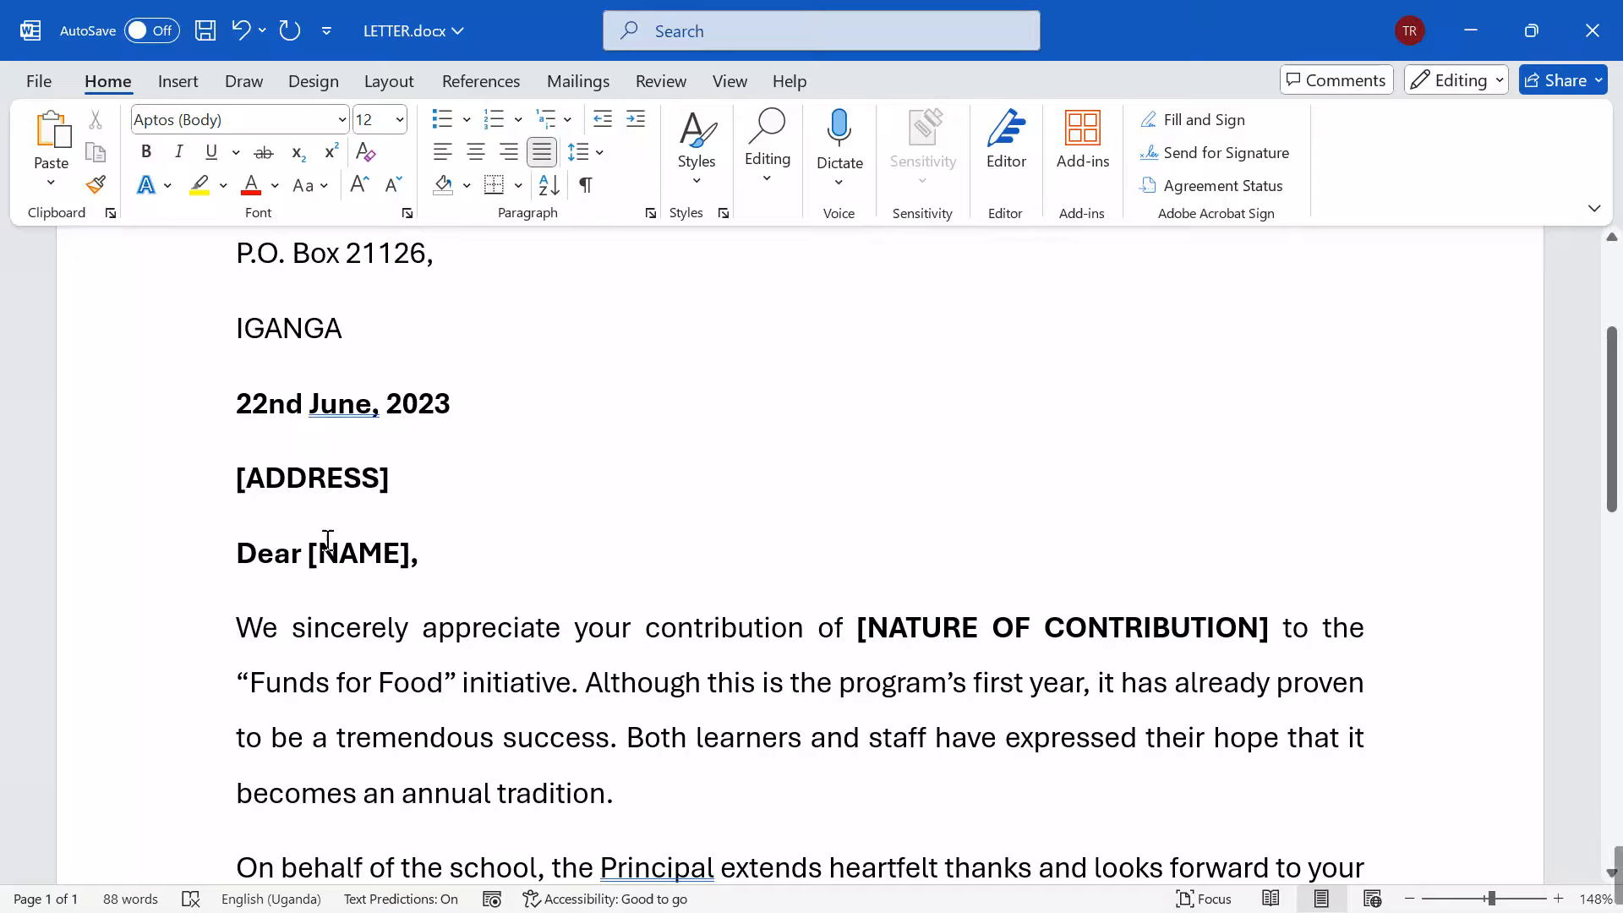
pyautogui.moveTo(236, 478); pyautogui.dragTo(467, 488)
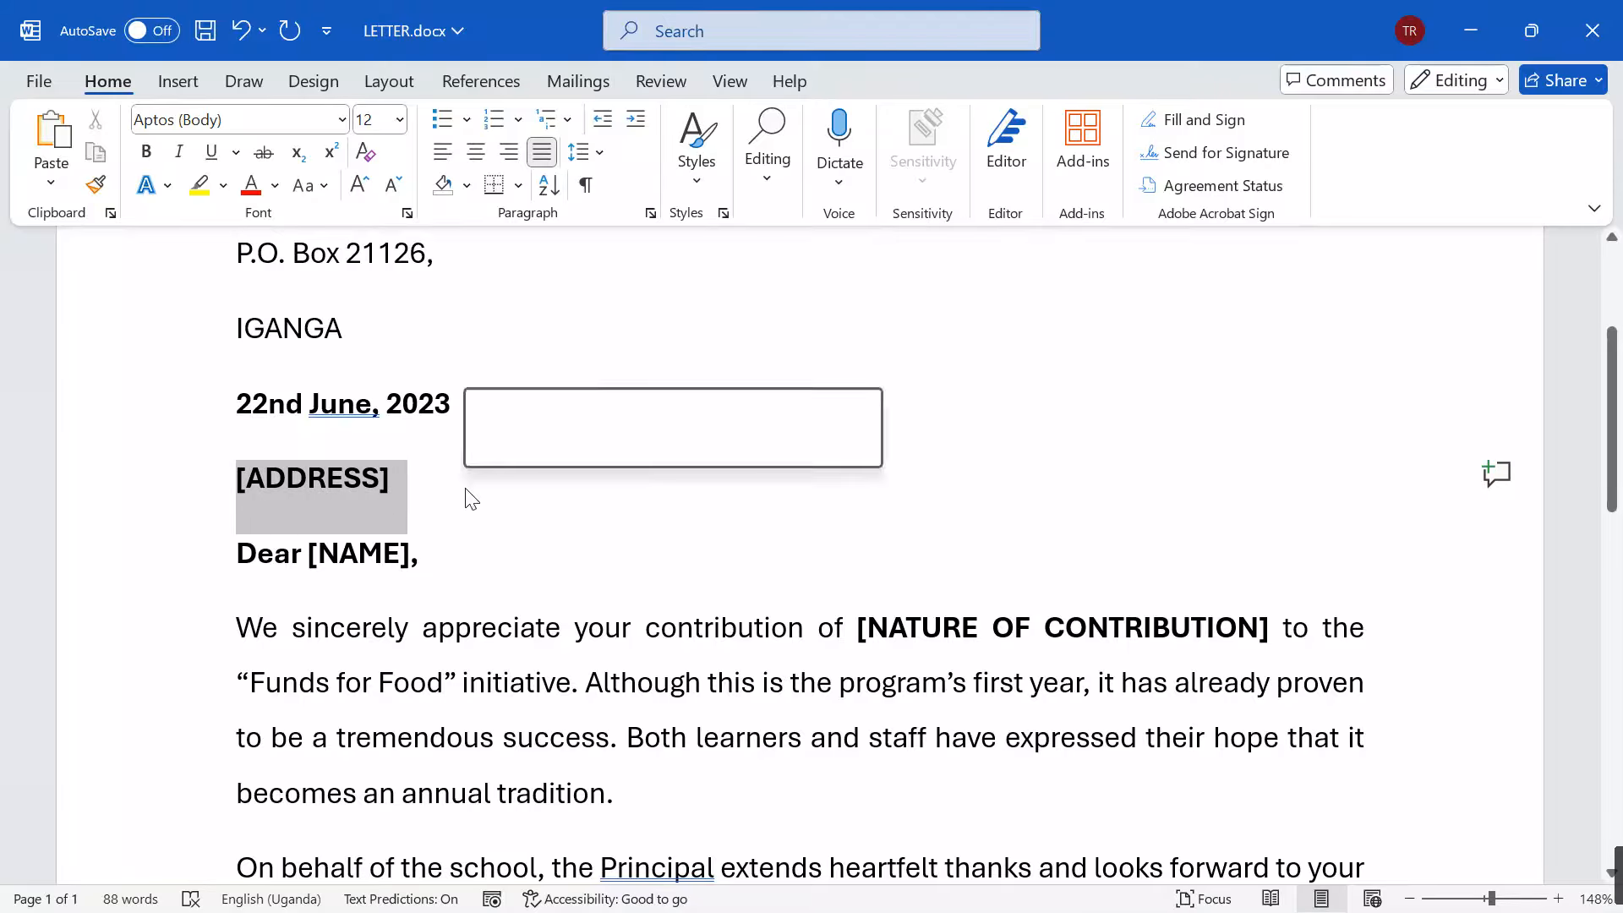
pyautogui.moveTo(309, 557); pyautogui.dragTo(421, 560)
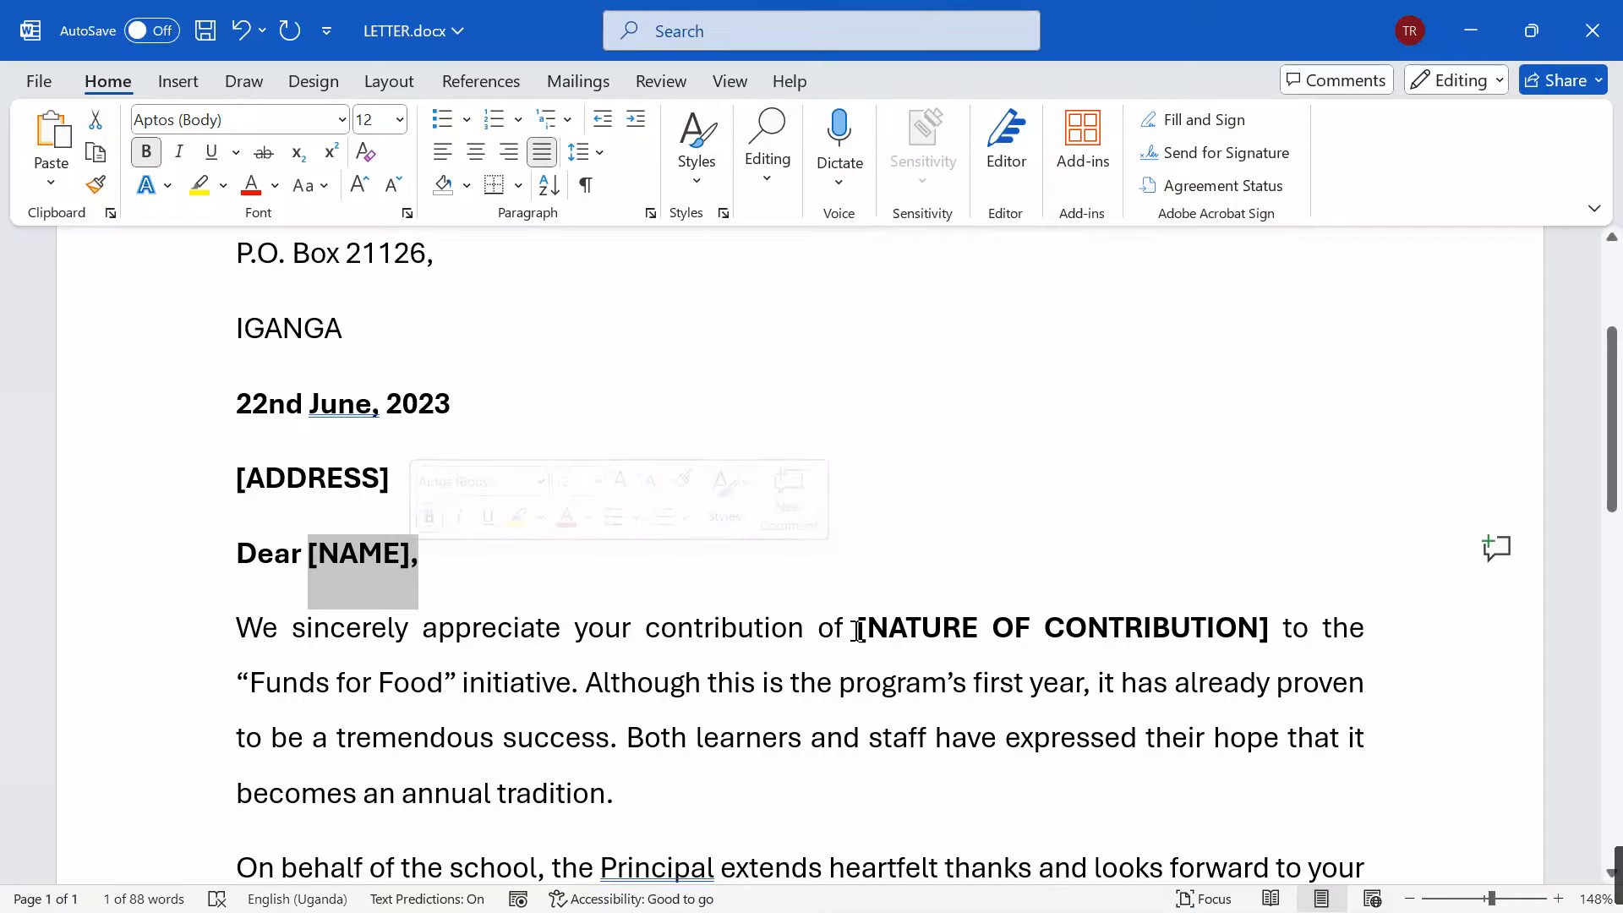
pyautogui.moveTo(856, 638); pyautogui.dragTo(1268, 650)
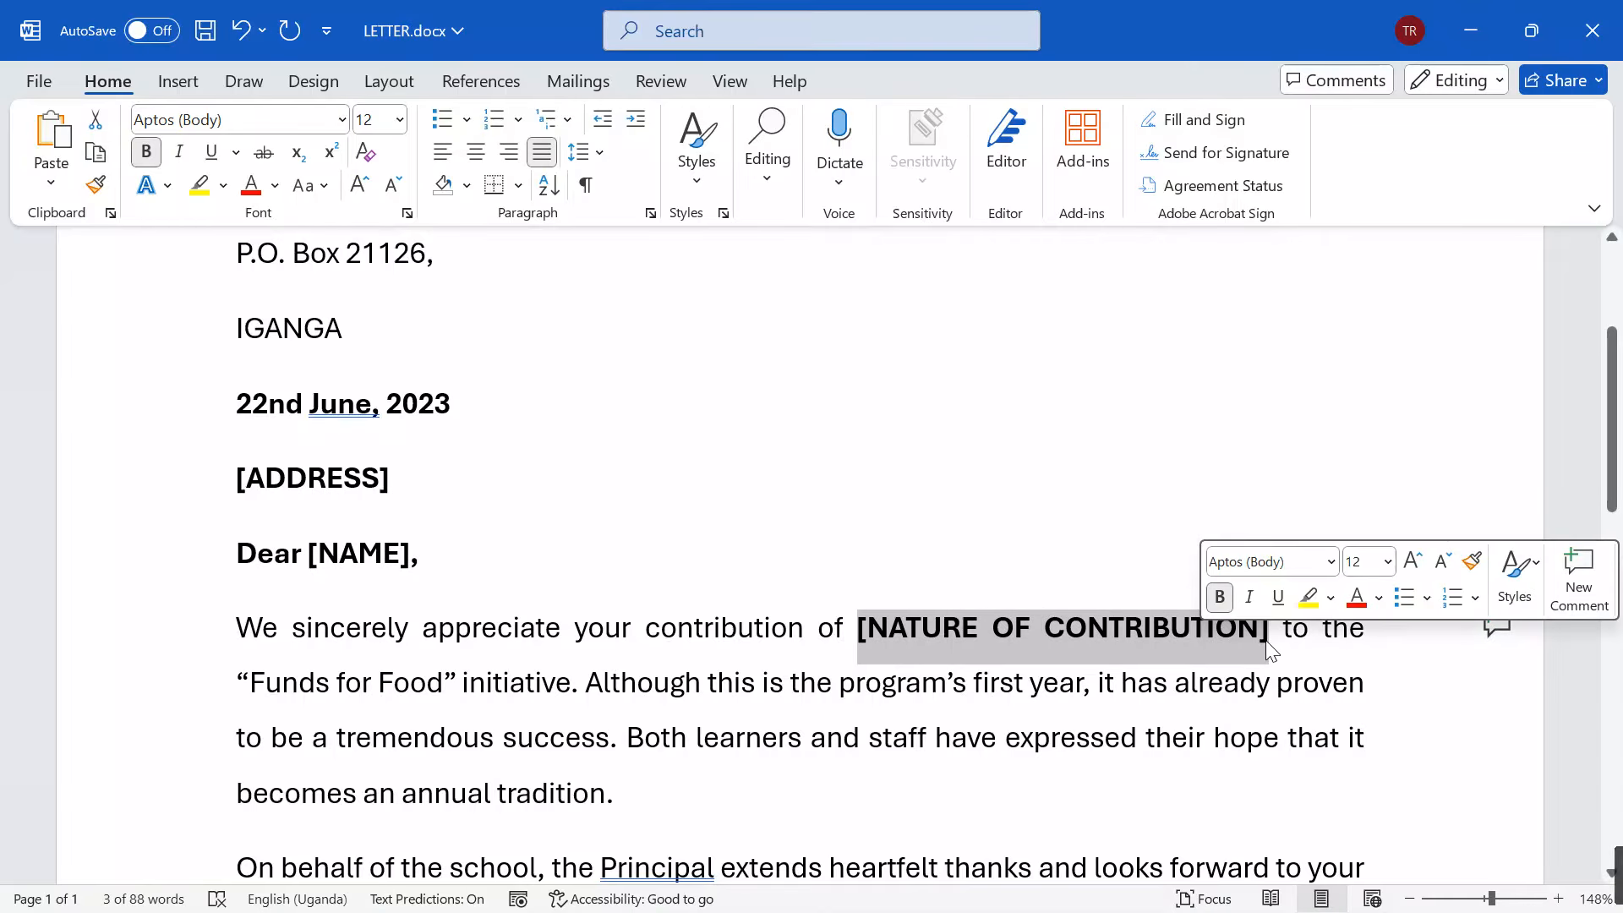
pyautogui.click(991, 524)
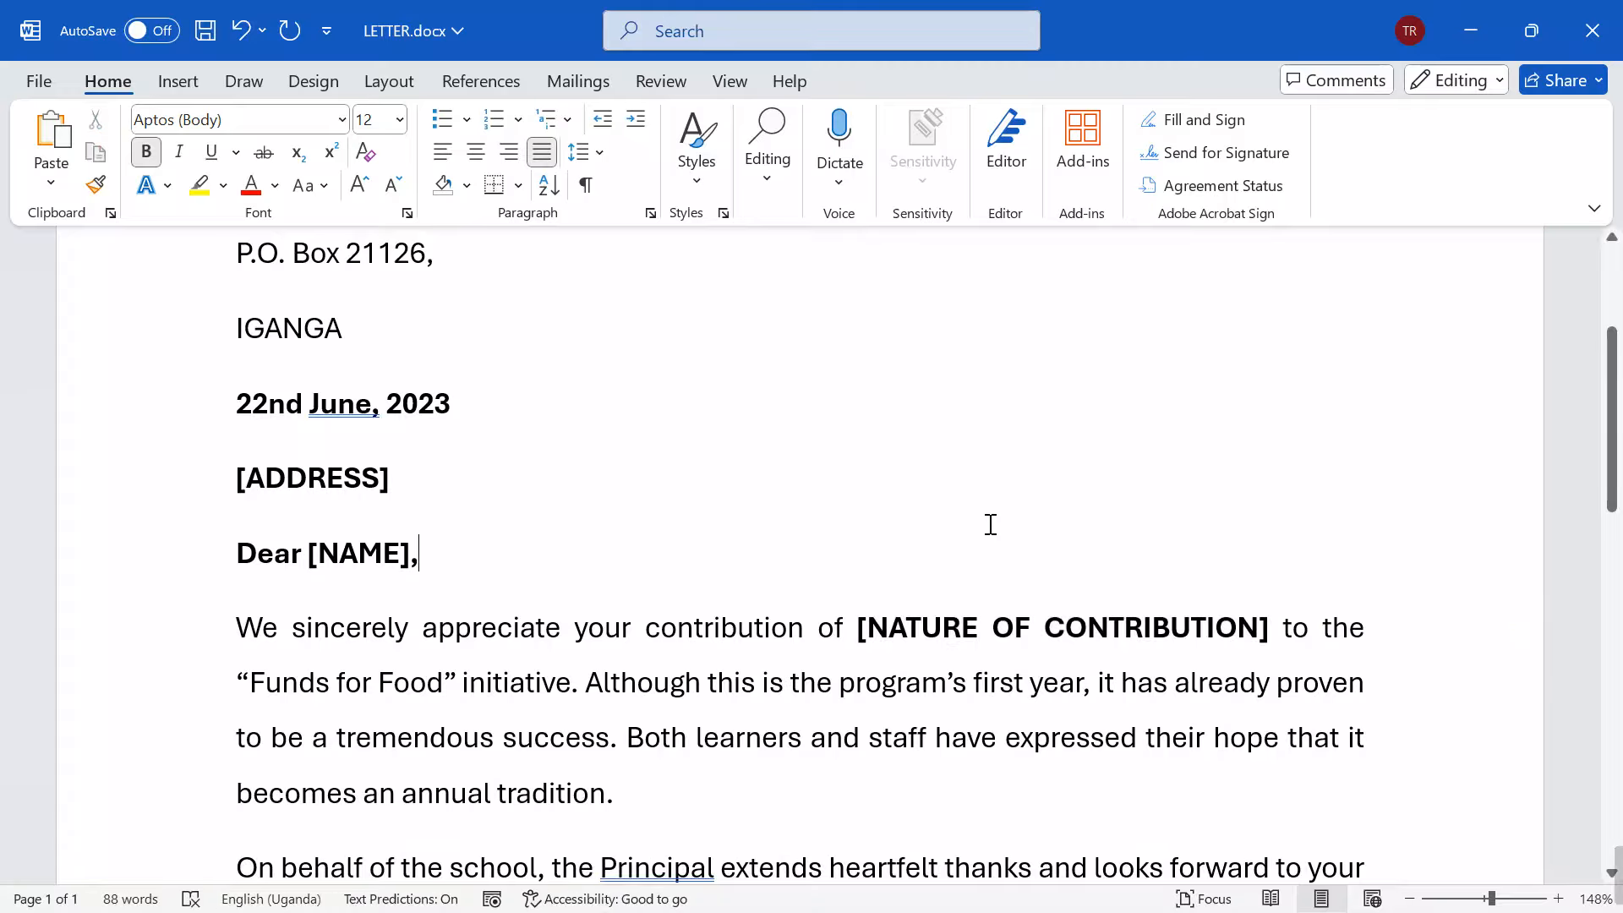
# Reopen RECIPIENTS.xlsx from the project folder, check its three data columns against the letter's placeholders, and close the workbook.
pyautogui.click(1470, 25)
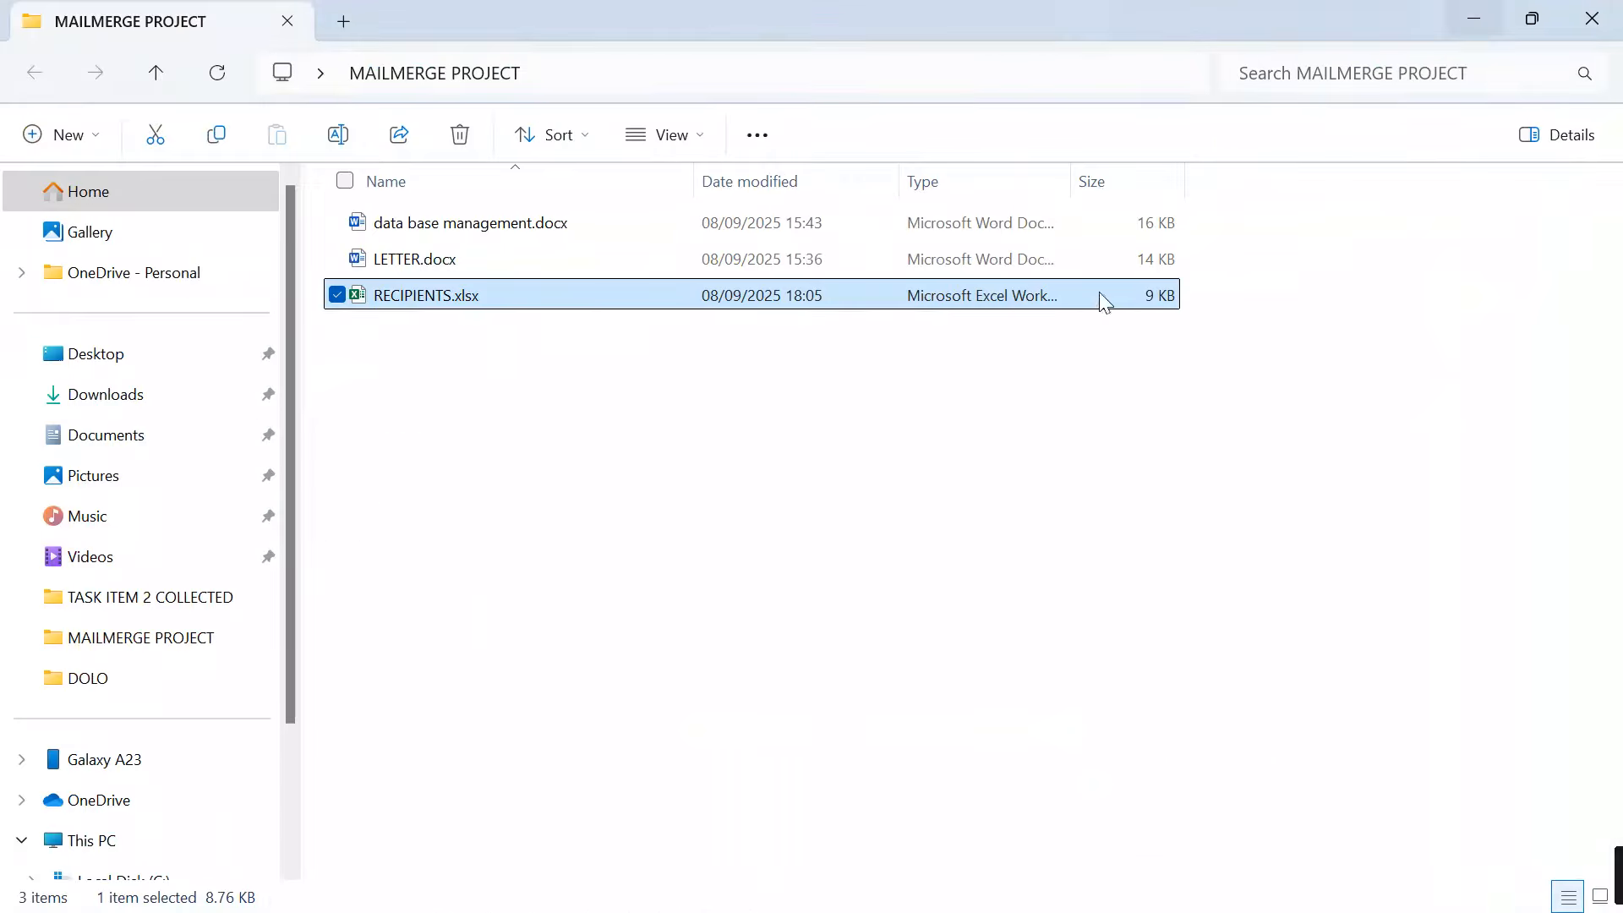
pyautogui.doubleClick(458, 298)
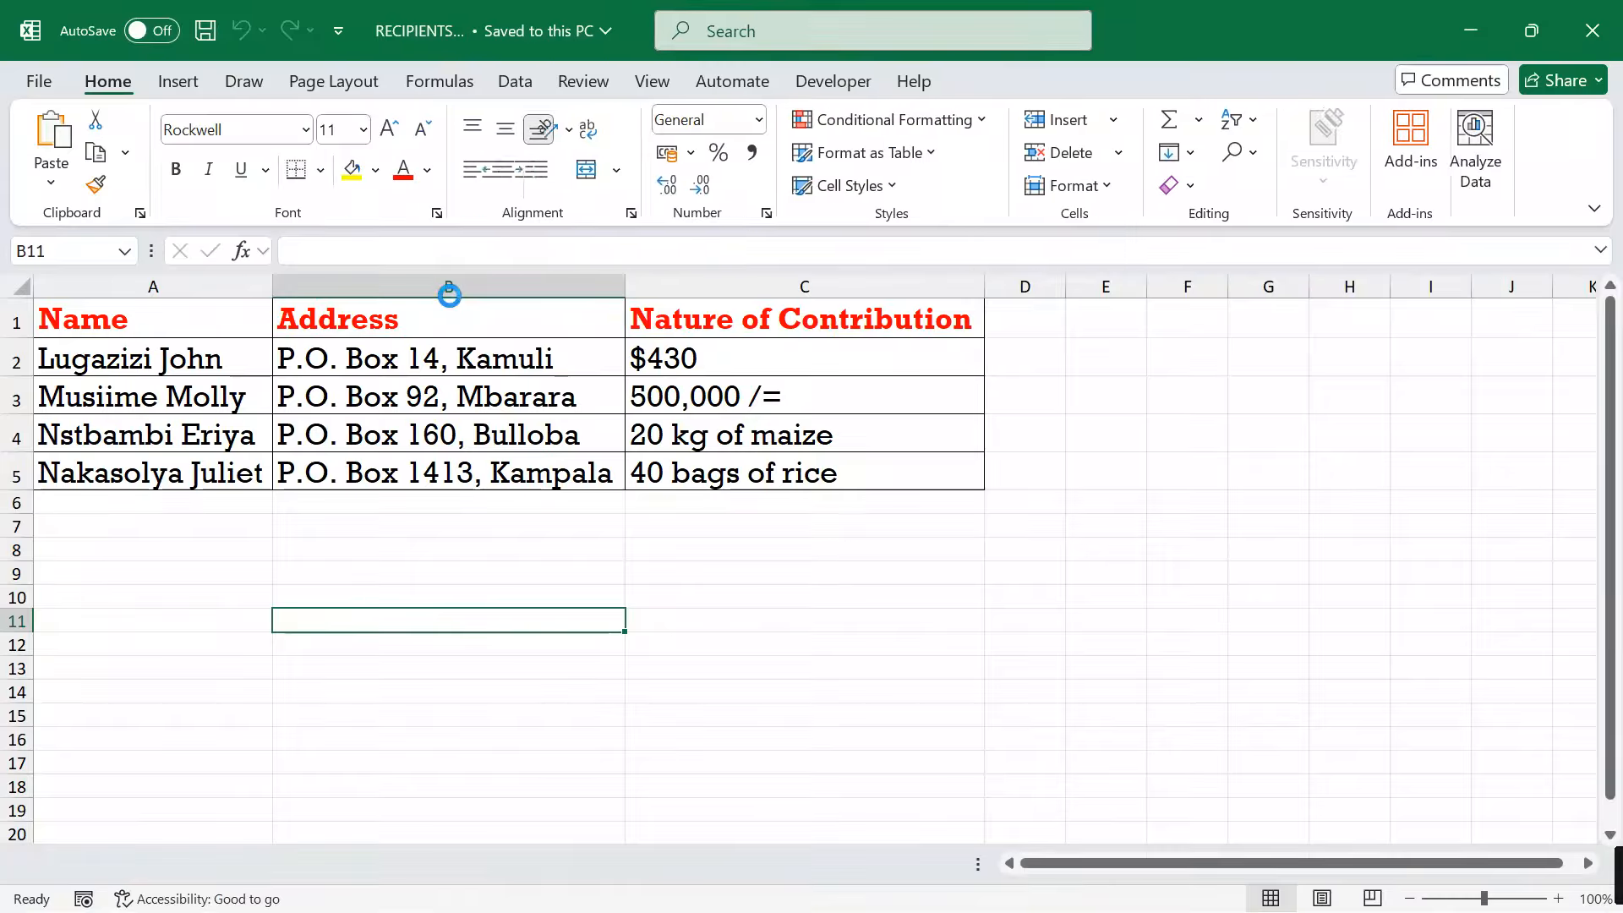
pyautogui.click(102, 287)
pyautogui.click(344, 286)
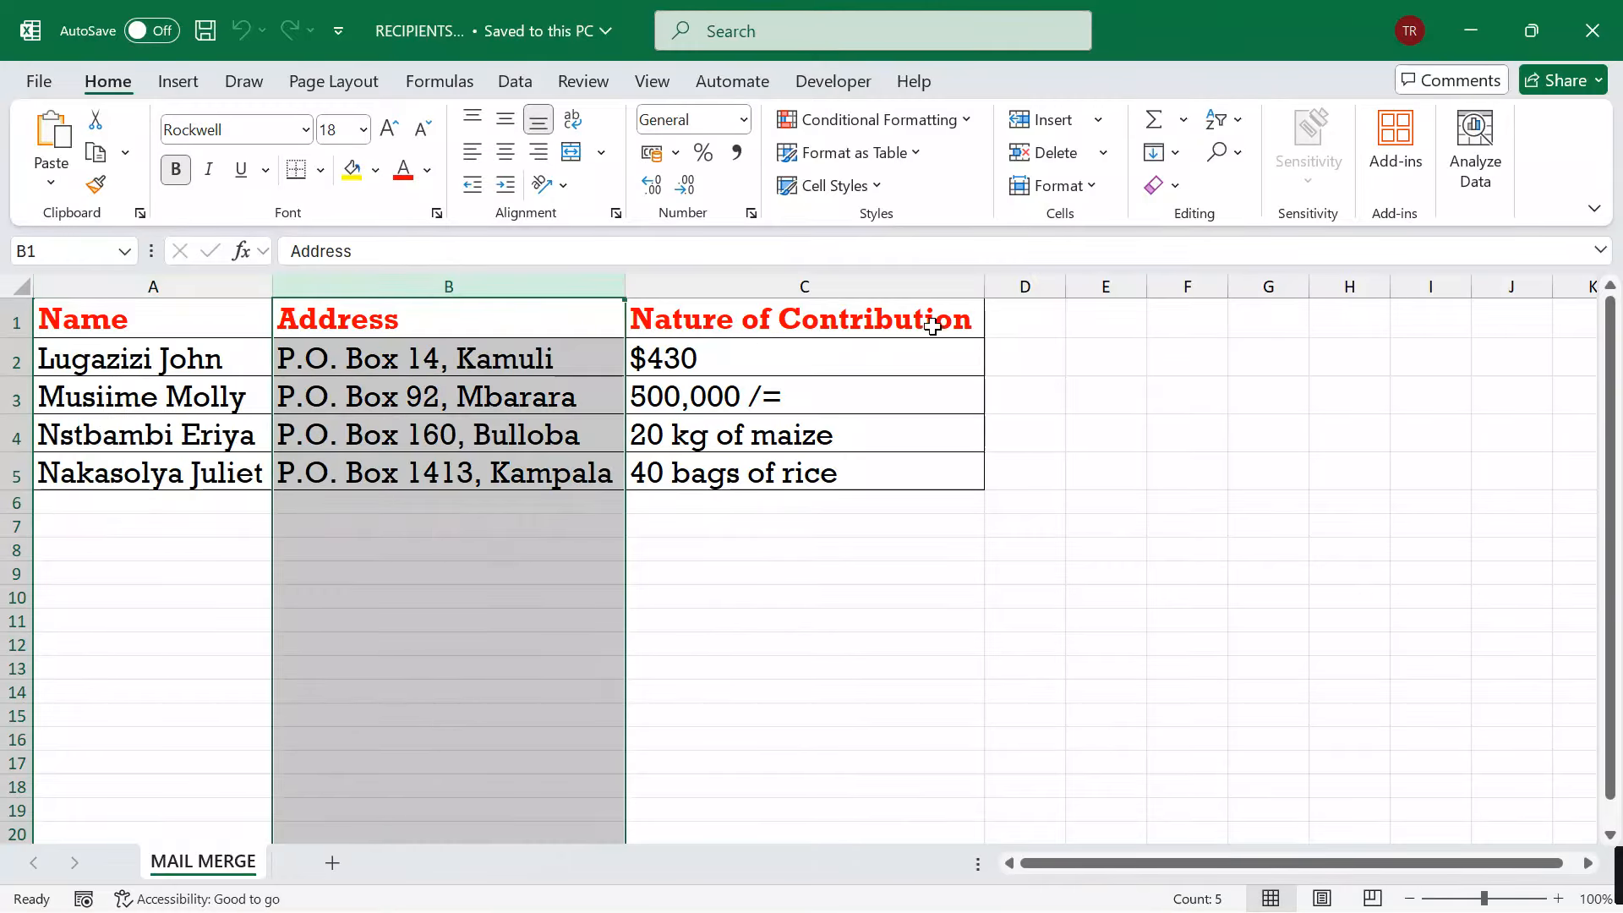
pyautogui.click(807, 286)
pyautogui.click(1593, 30)
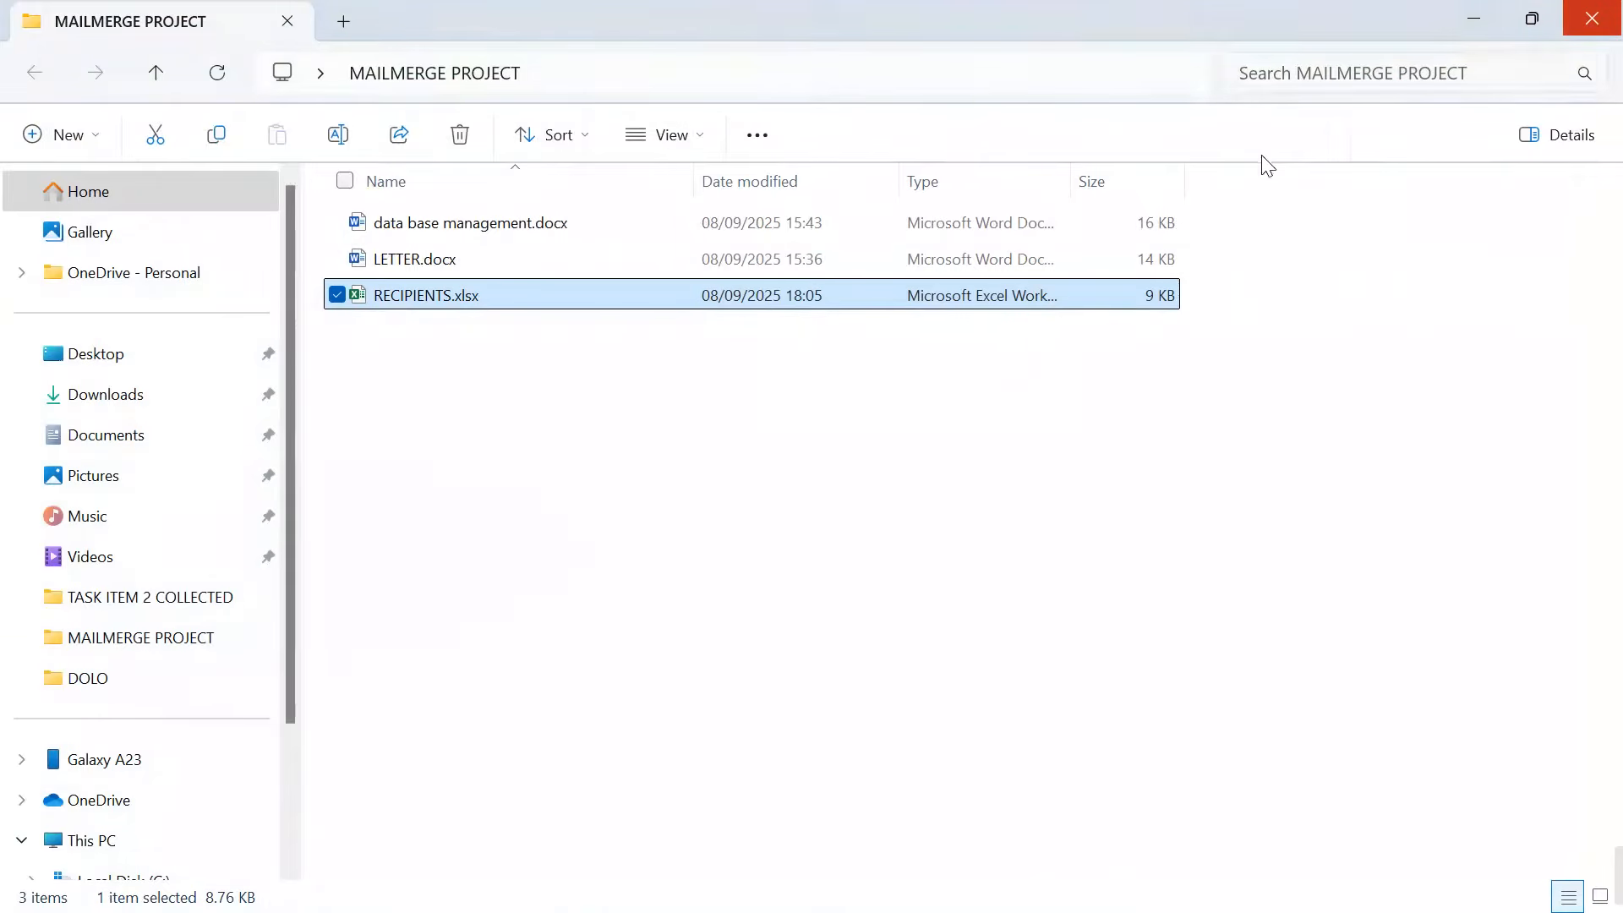
pyautogui.click(898, 464)
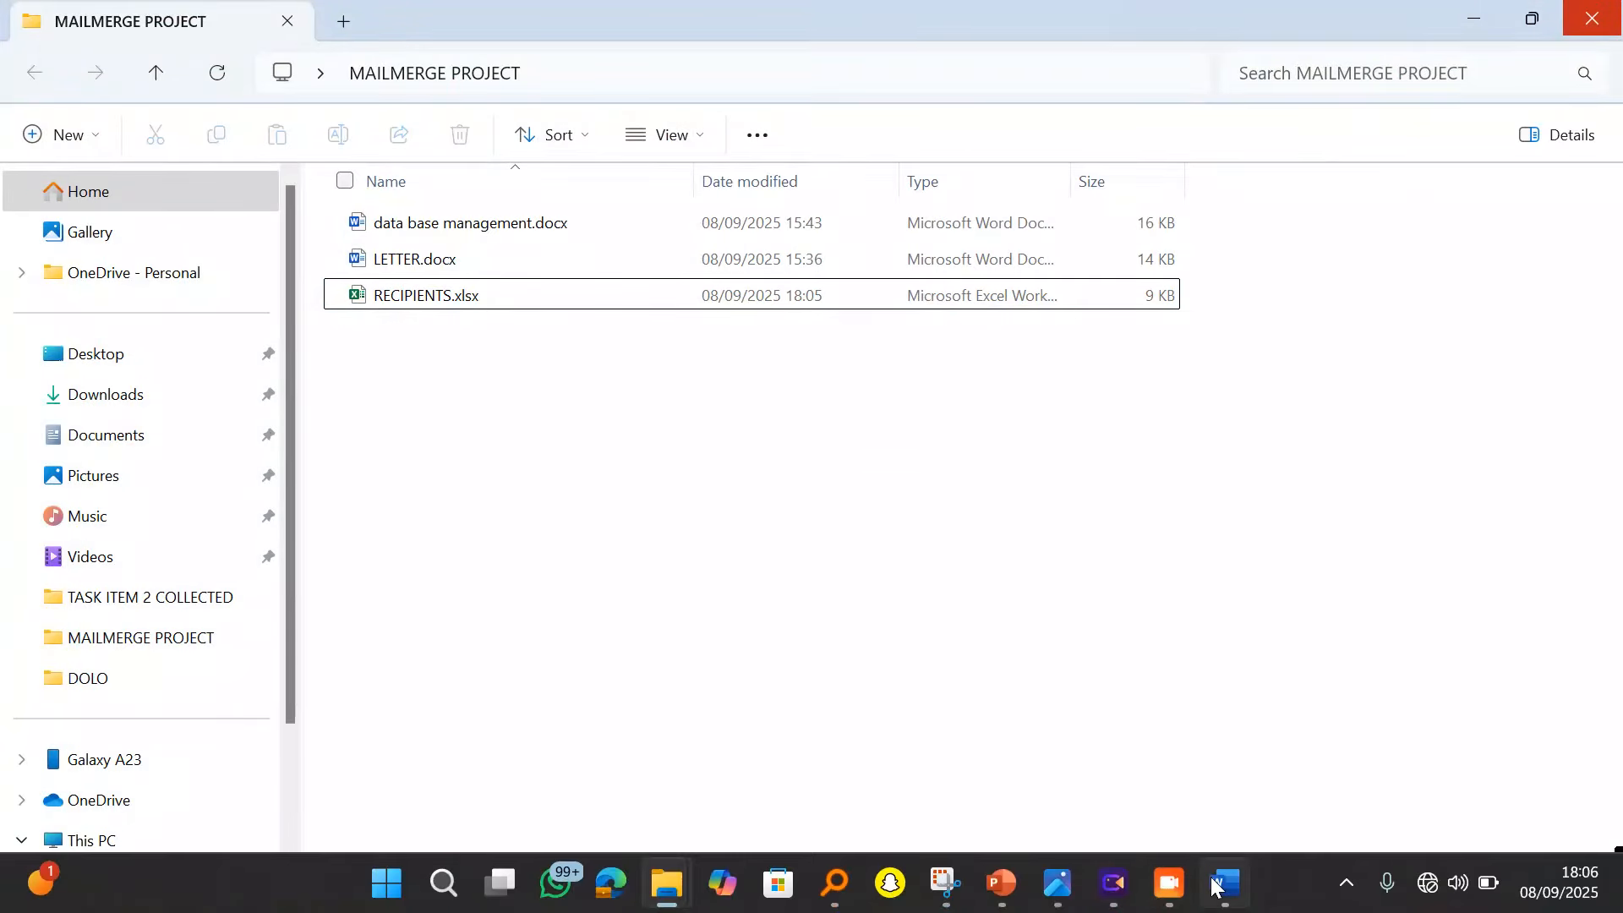
# Switch back to LETTER.docx in Word and start the Step-by-Step Mail Merge Wizard.
pyautogui.click(1213, 885)
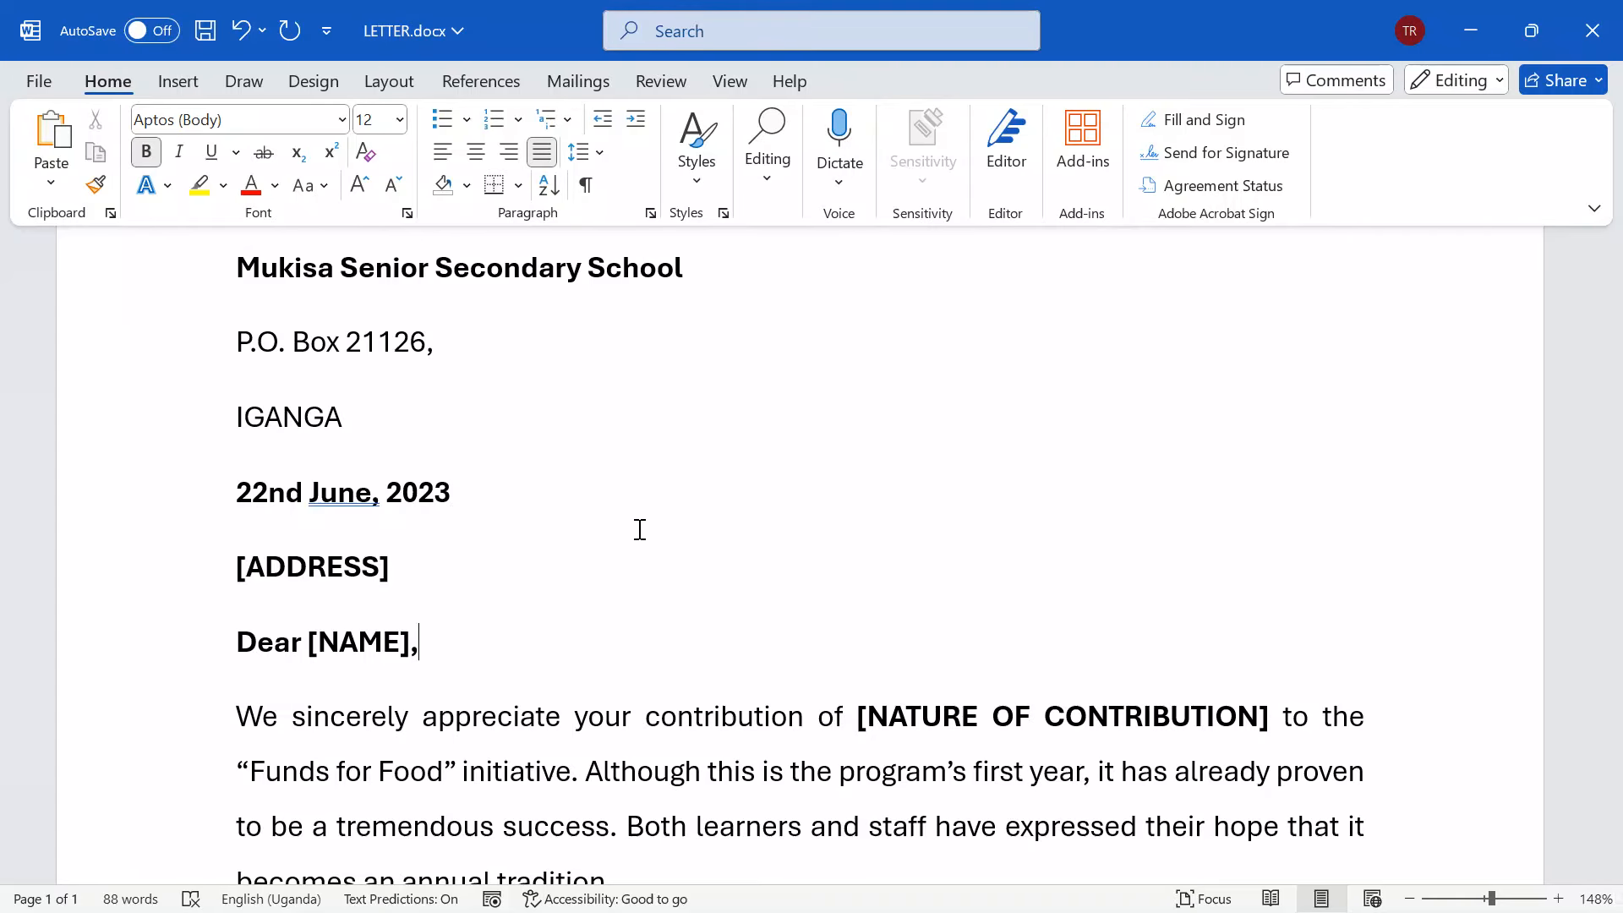
pyautogui.click(578, 82)
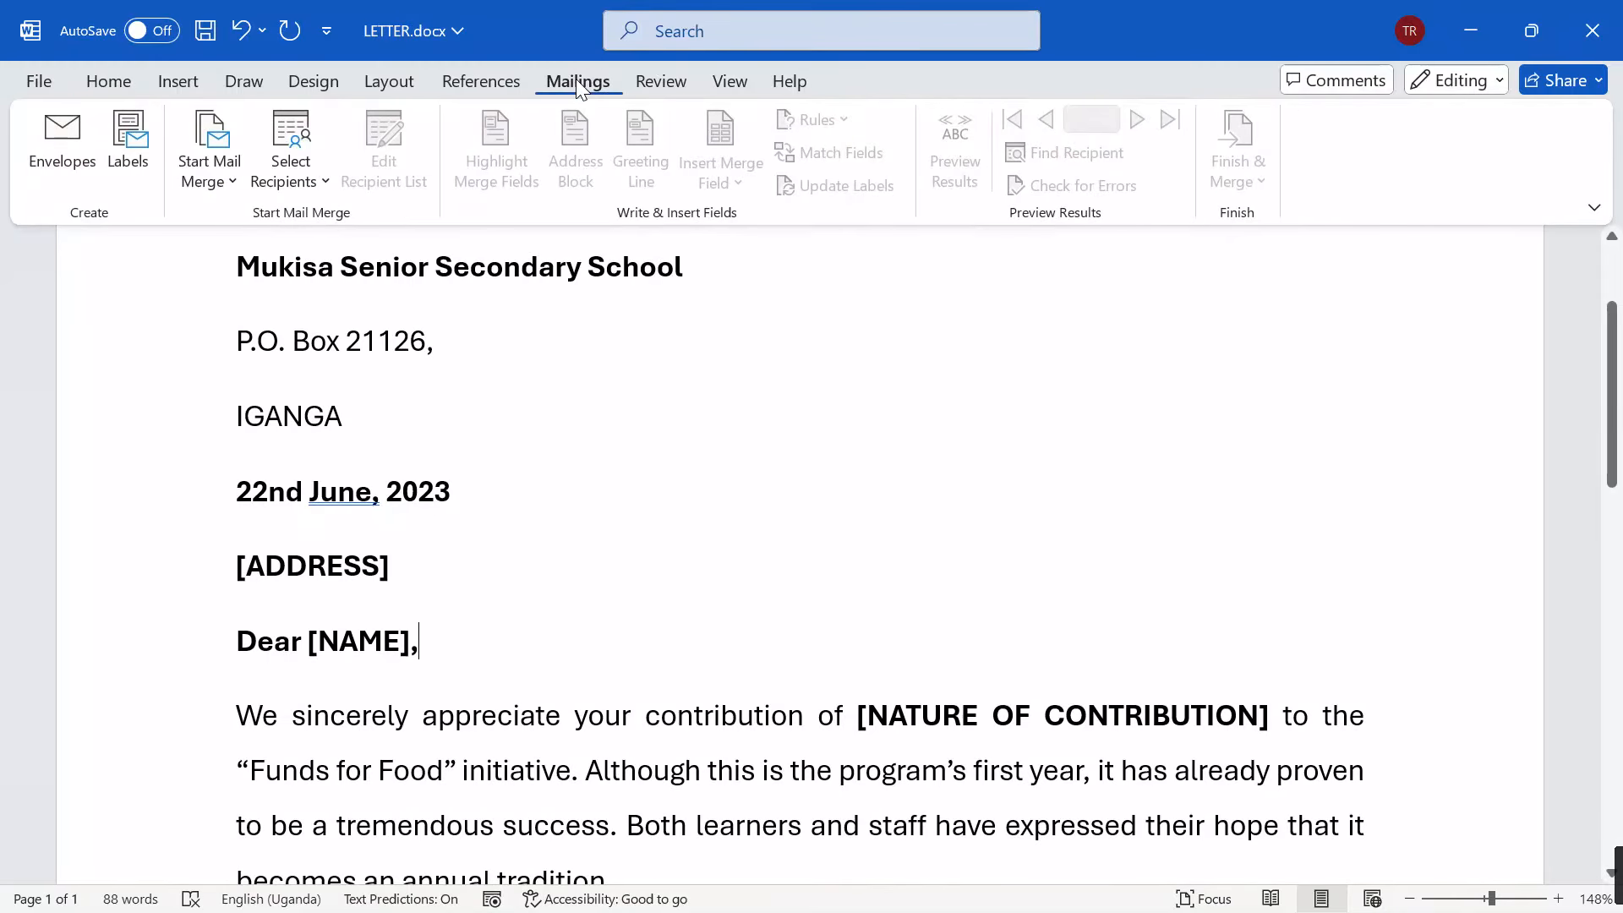
pyautogui.click(233, 187)
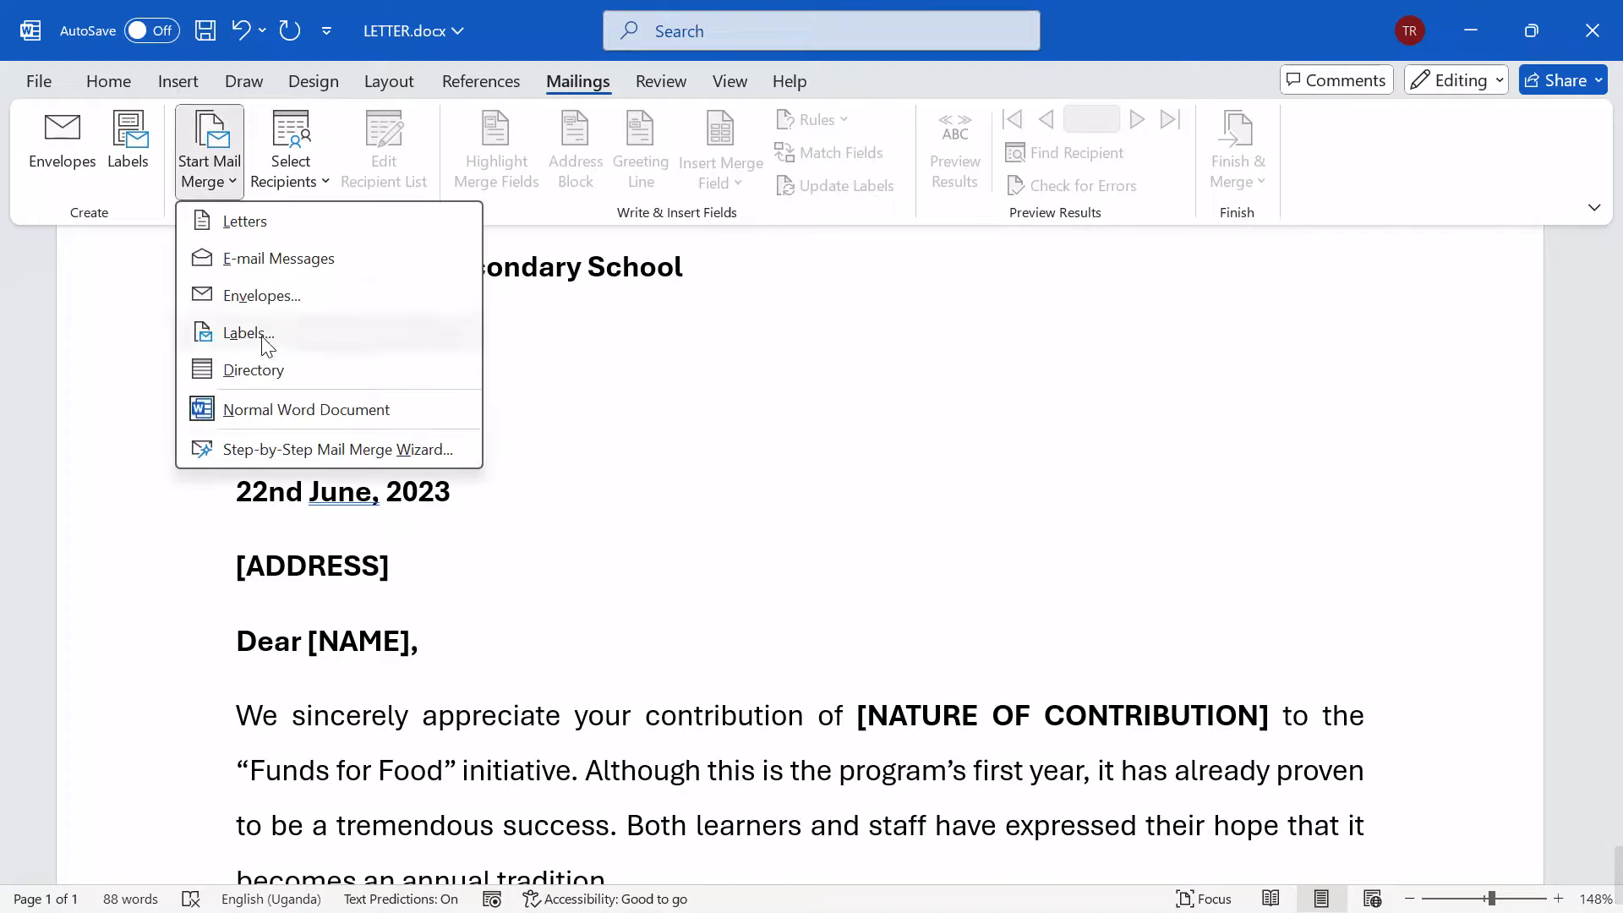
pyautogui.click(313, 451)
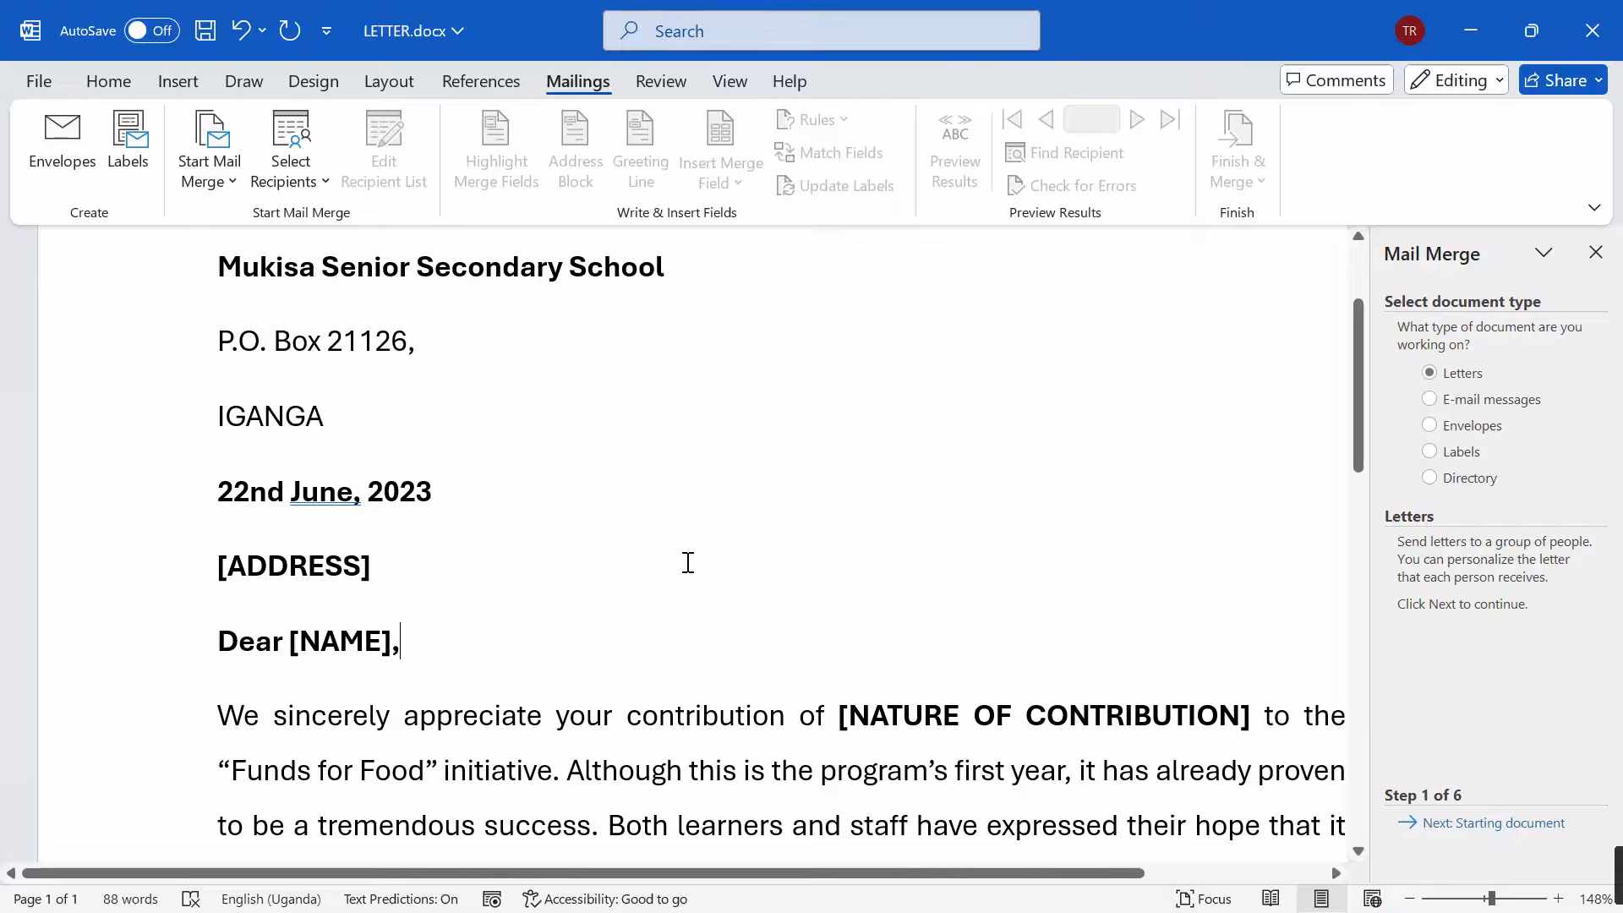
# Accept Letters as the document type and the current document as the starting document, advancing the wizard to recipient selection.
pyautogui.scroll(1, 710, 606)
pyautogui.scroll(-2, 710, 606)
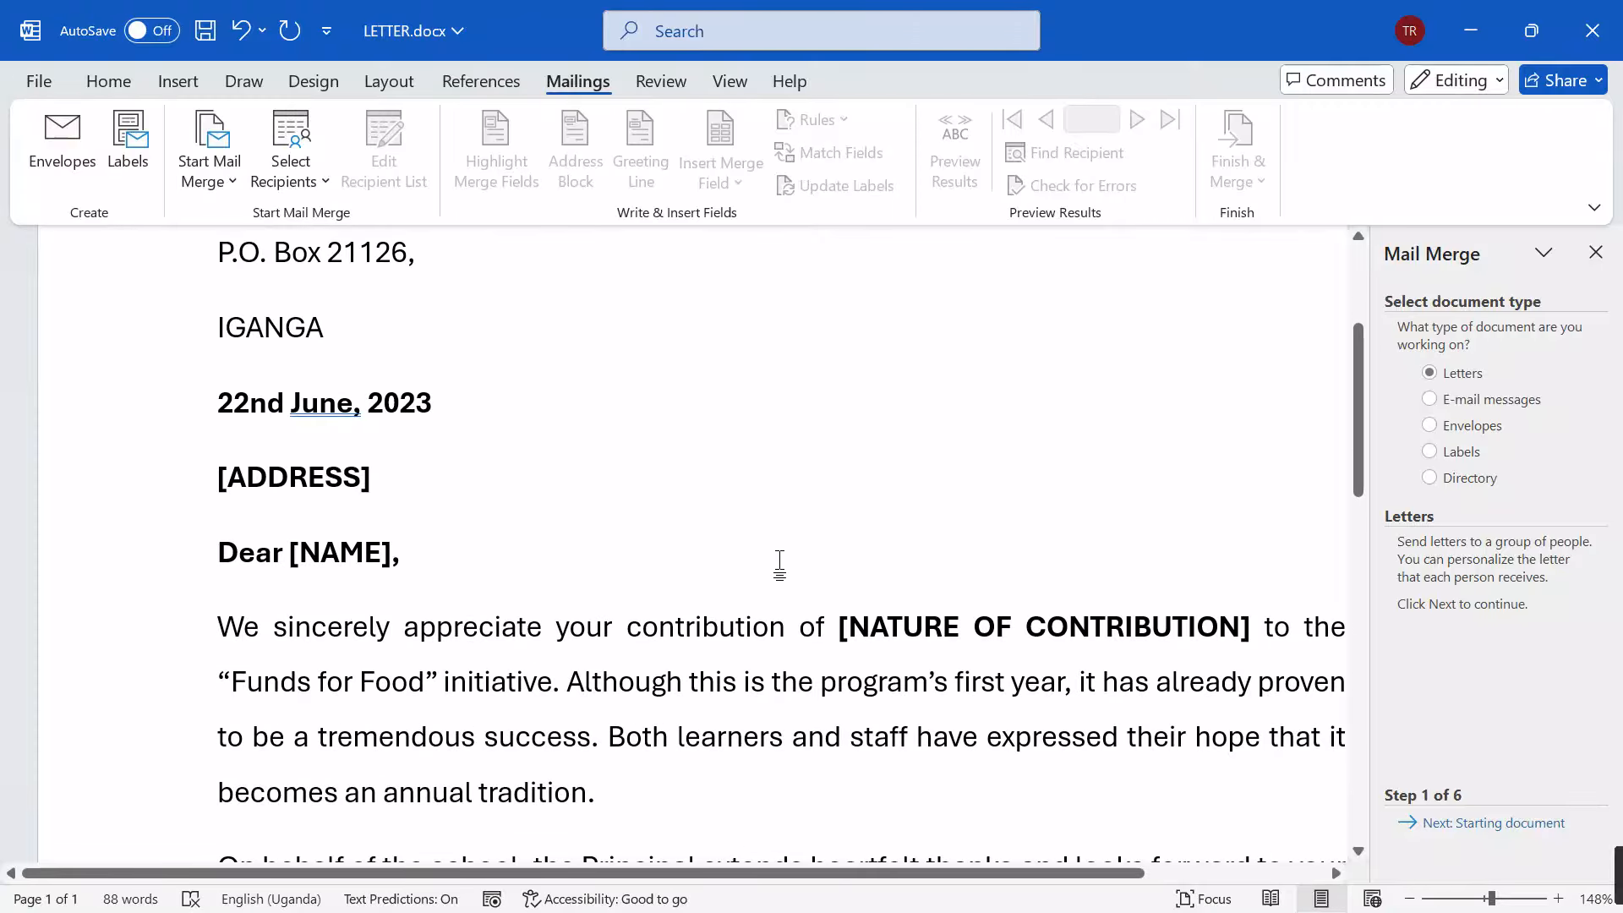
pyautogui.moveTo(1356, 443); pyautogui.dragTo(1361, 373)
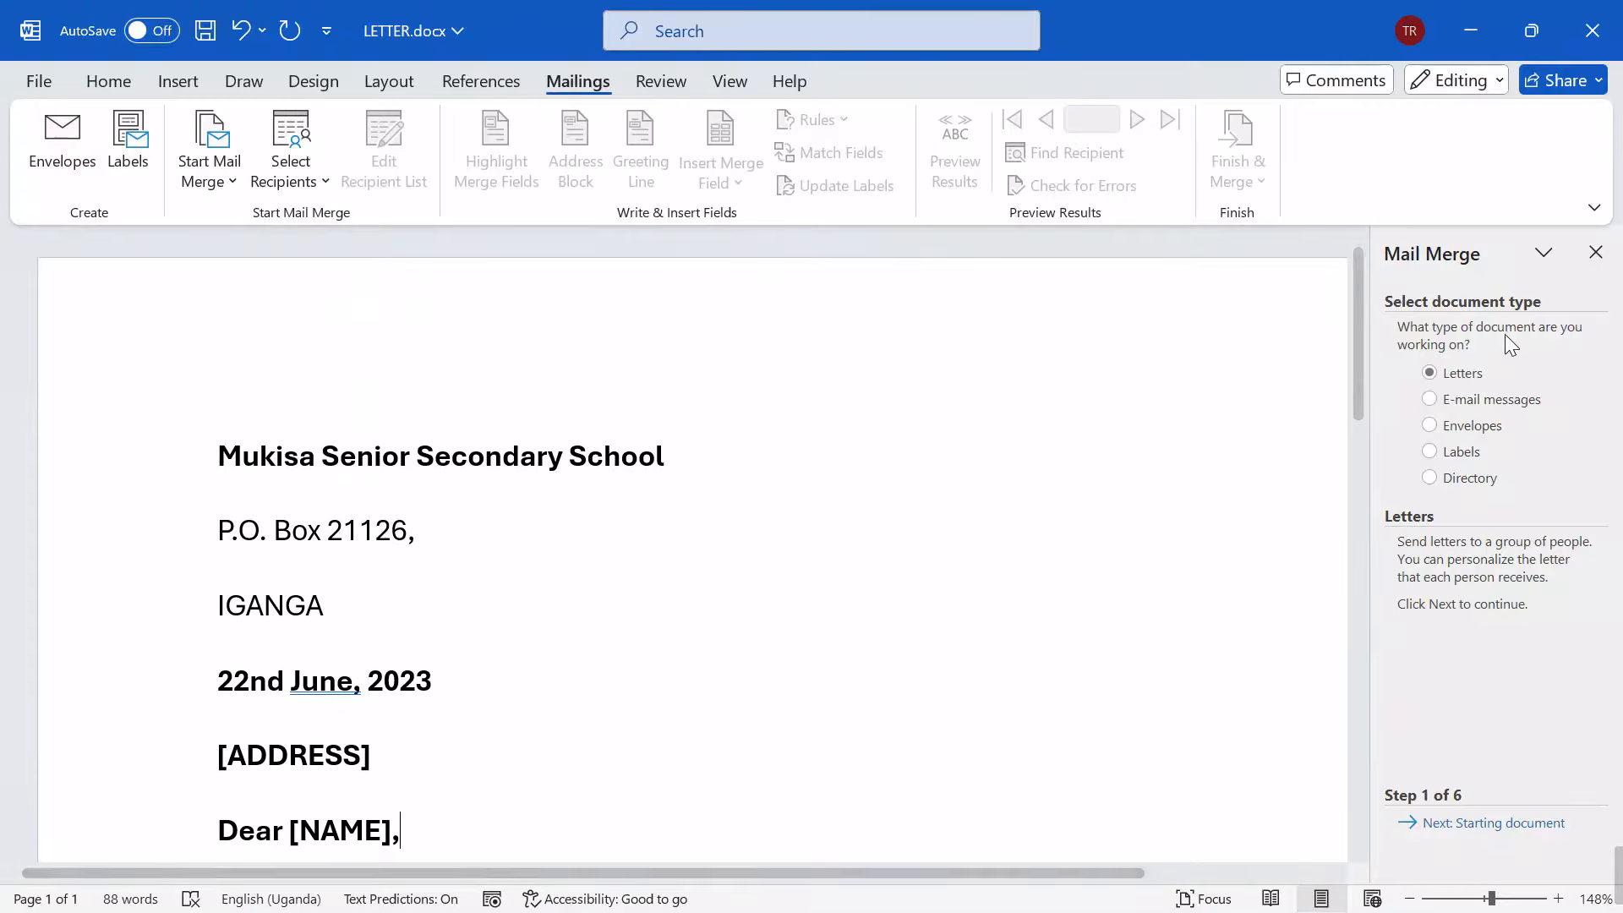
pyautogui.click(1509, 824)
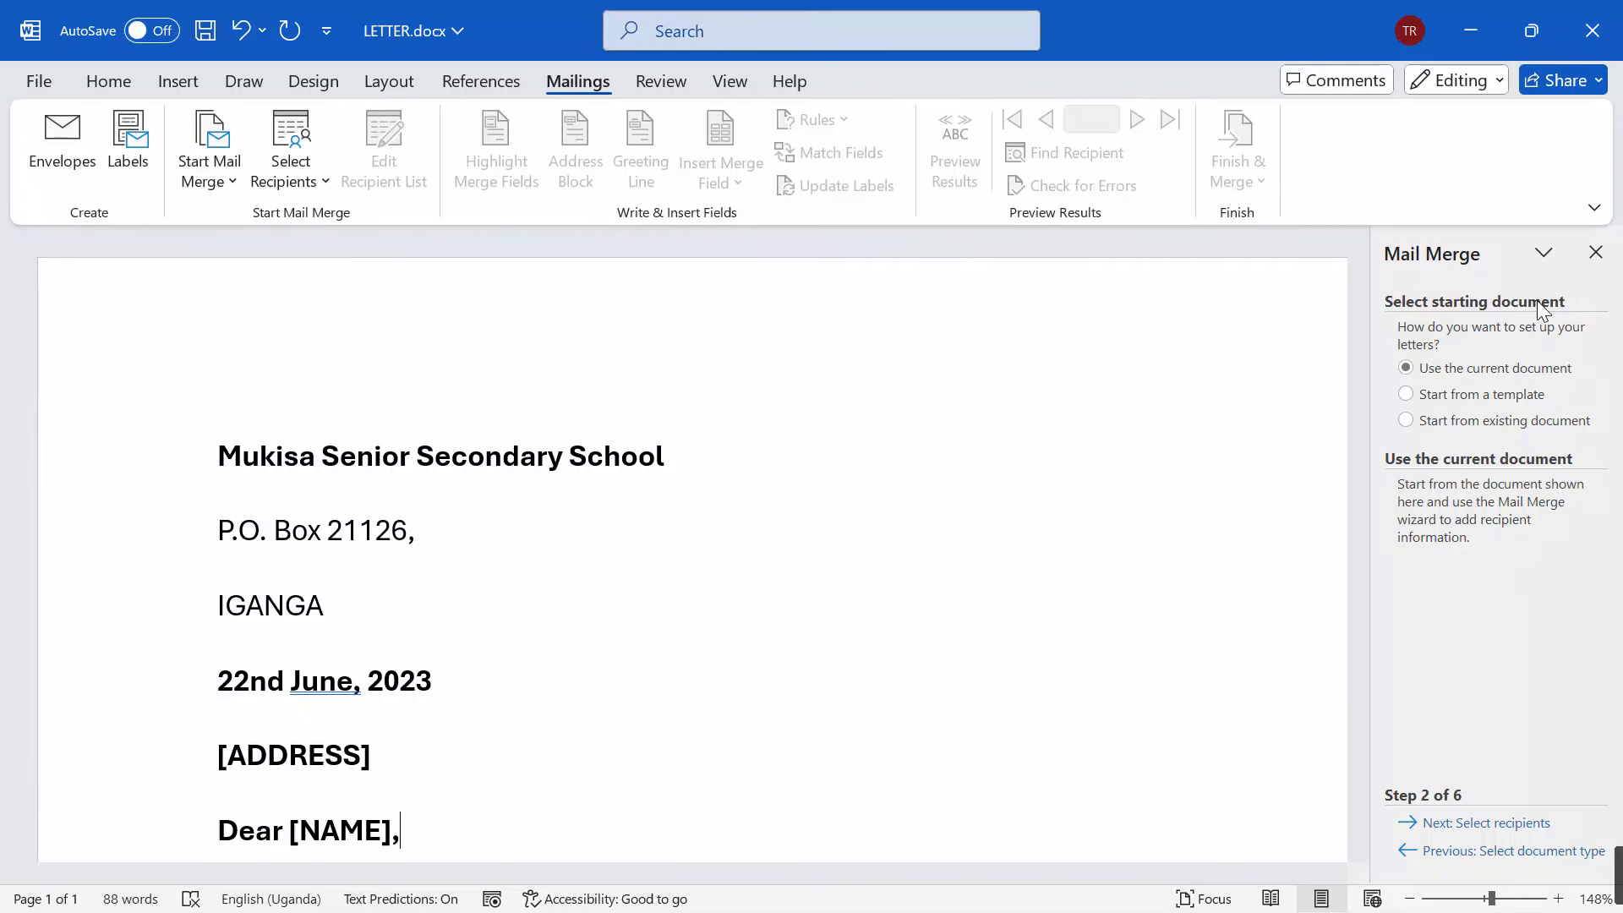
pyautogui.scroll(-1, 622, 634)
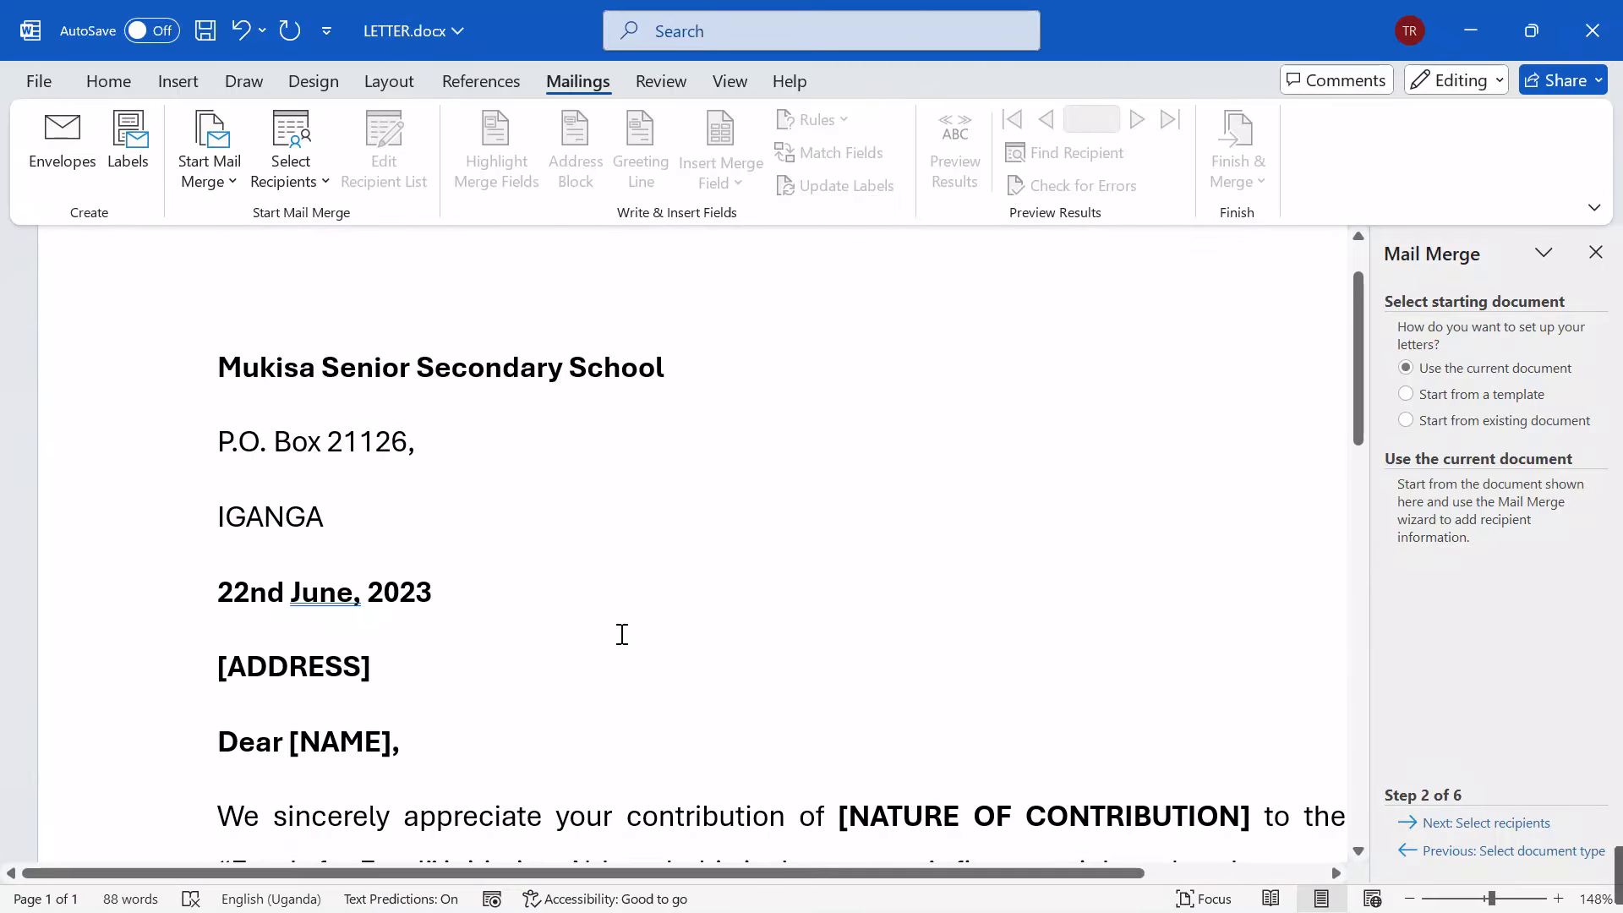
pyautogui.scroll(-3, 622, 634)
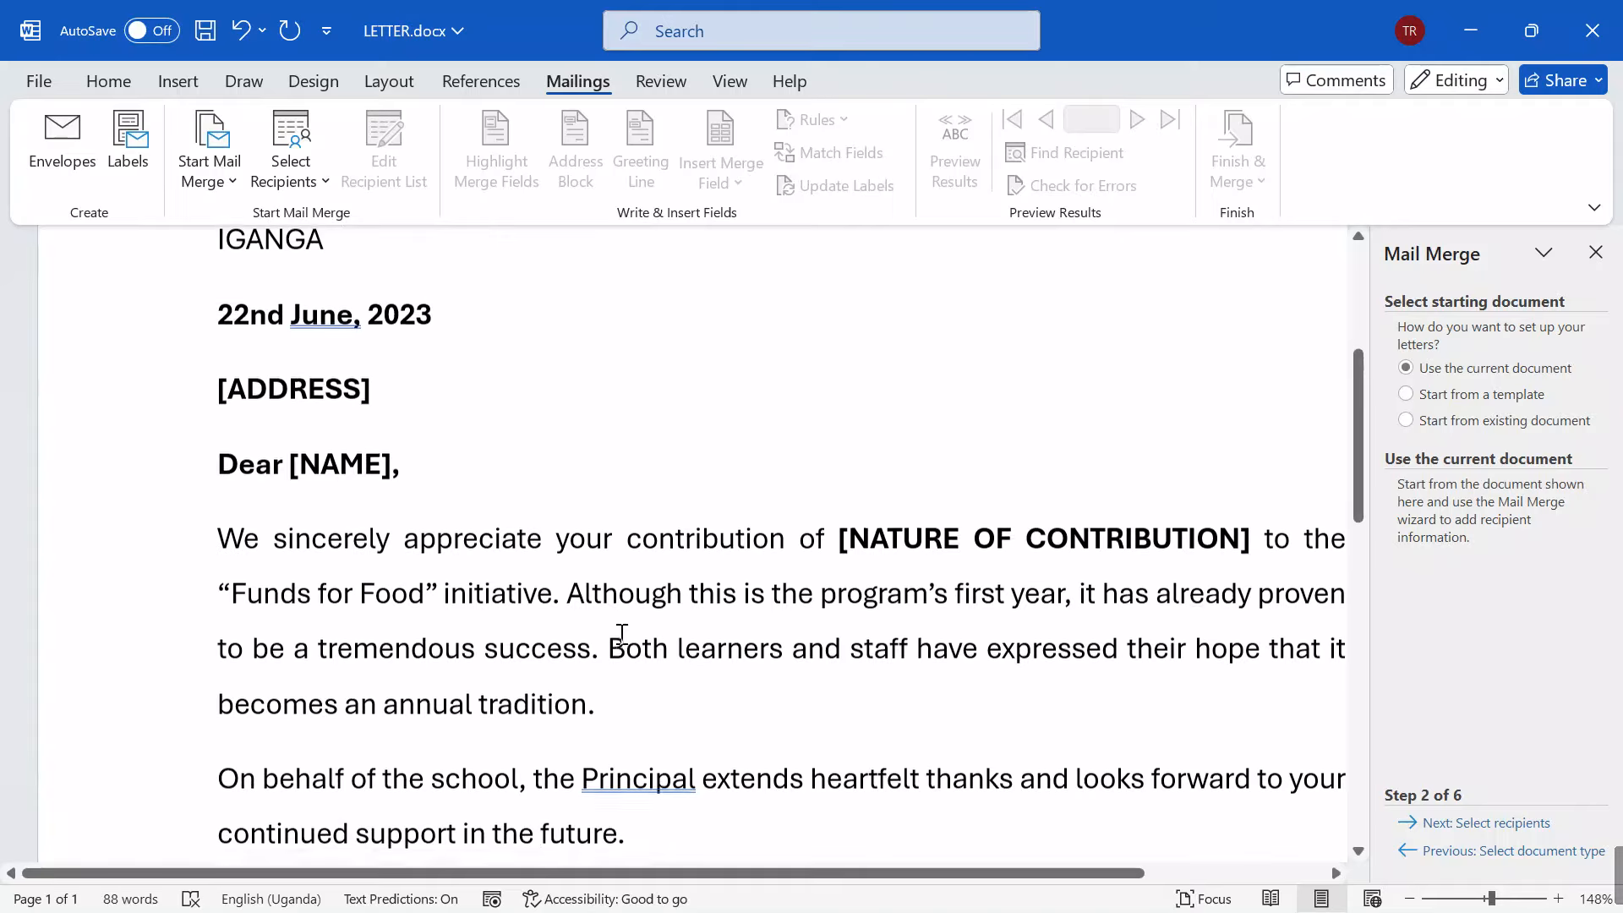
pyautogui.scroll(-5, 622, 634)
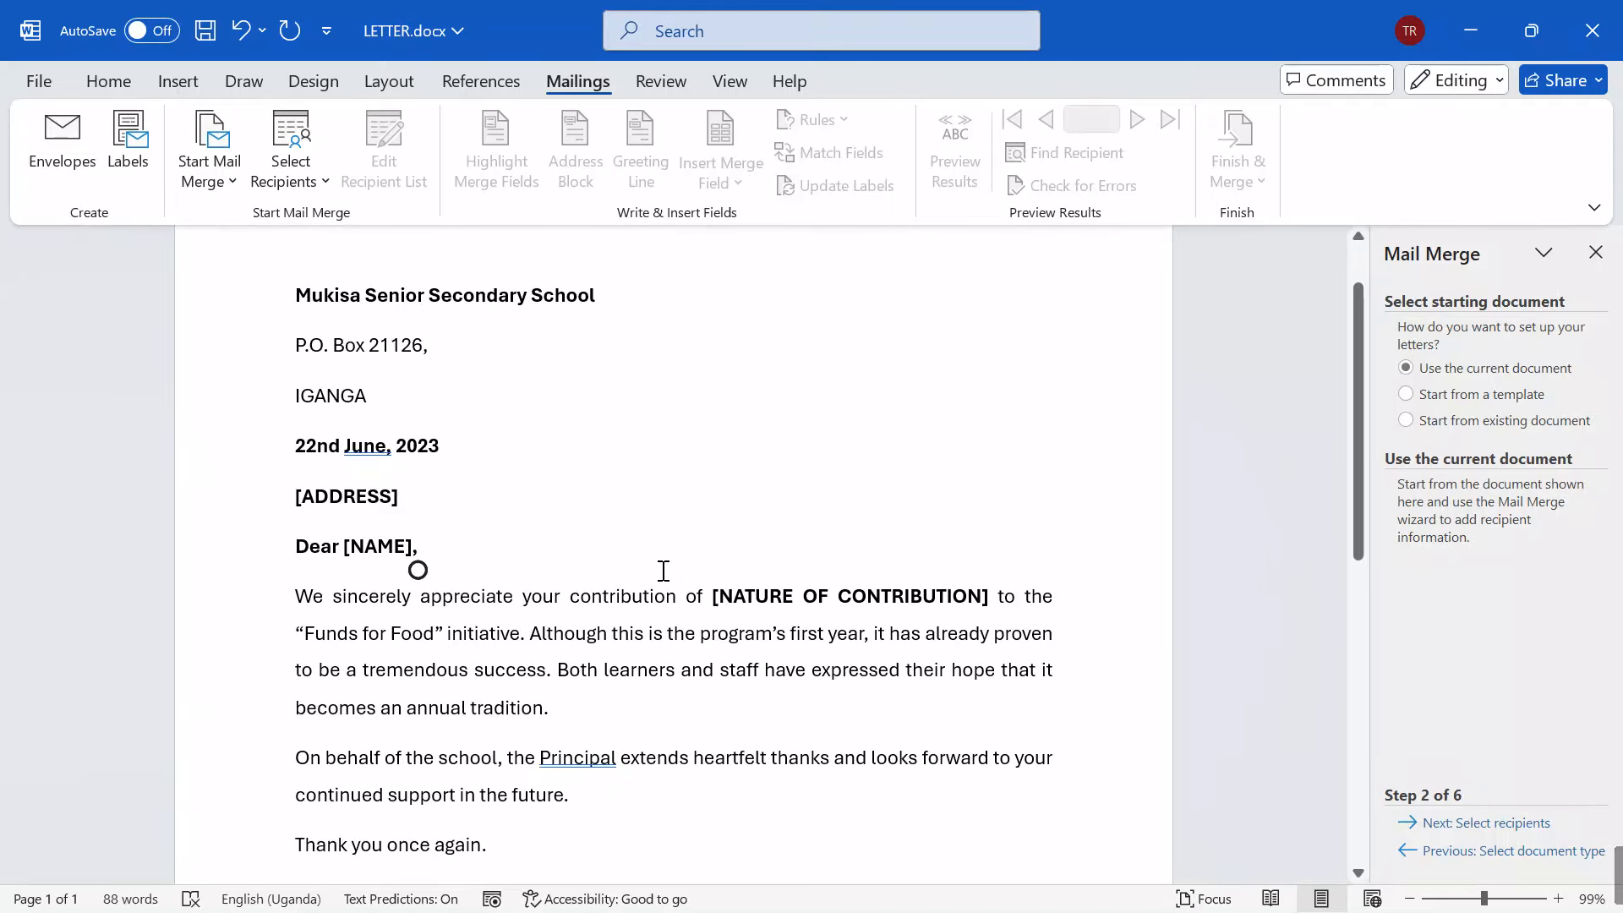
pyautogui.click(1499, 824)
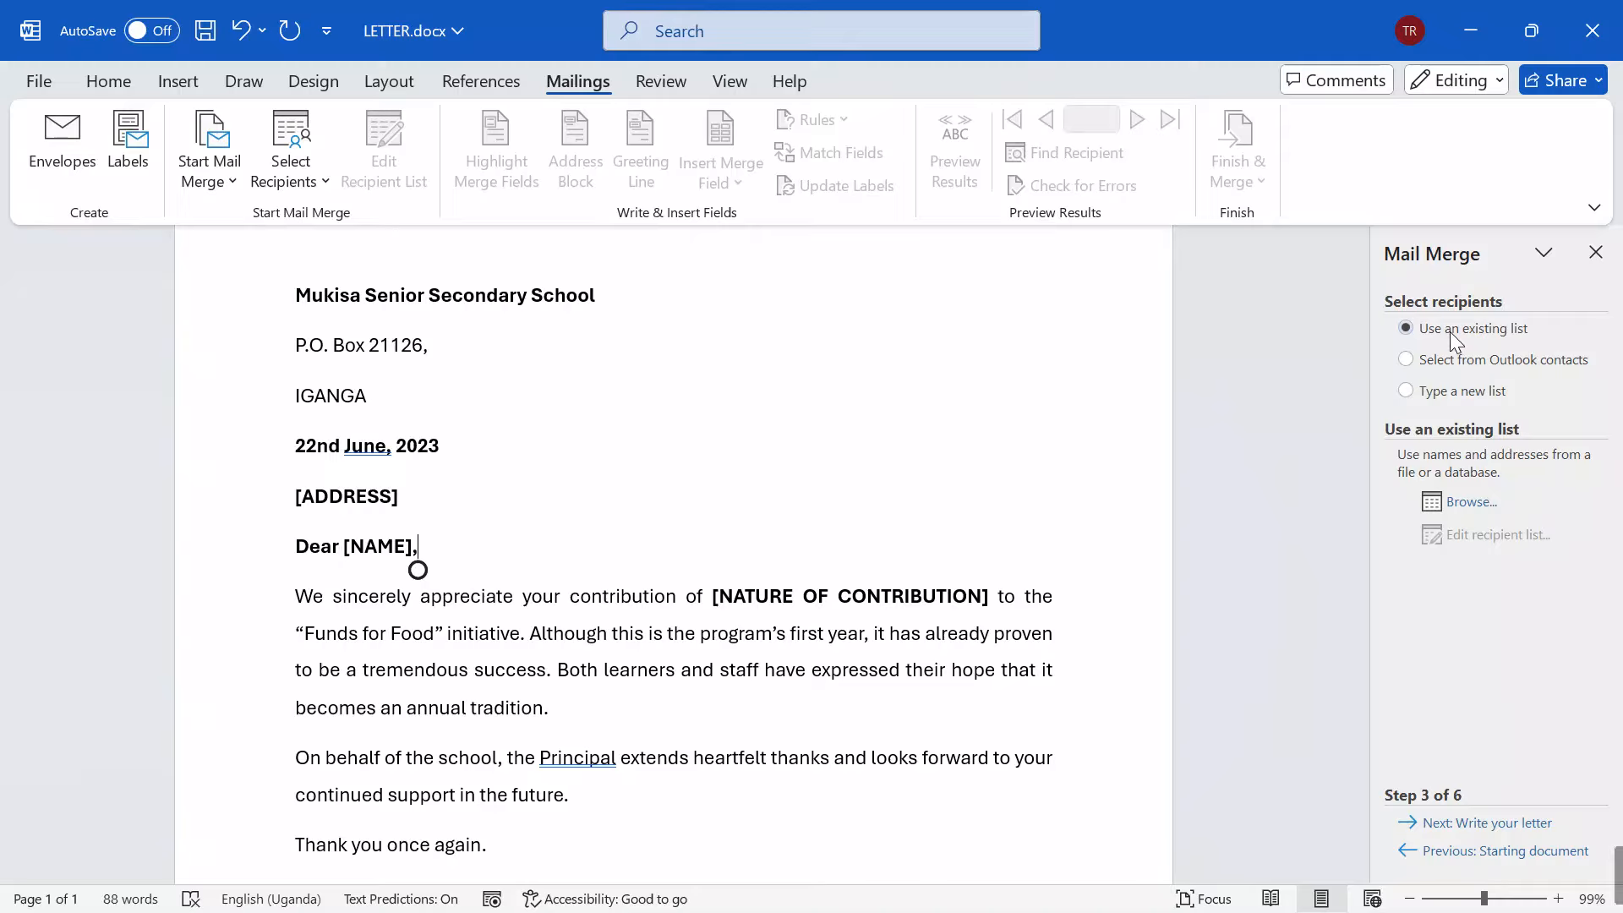
# Browse for an existing recipient list and open RECIPIENTS.xlsx from the MAILMERGE PROJECT folder on the Desktop.
pyautogui.click(1479, 508)
pyautogui.scroll(-5, 101, 355)
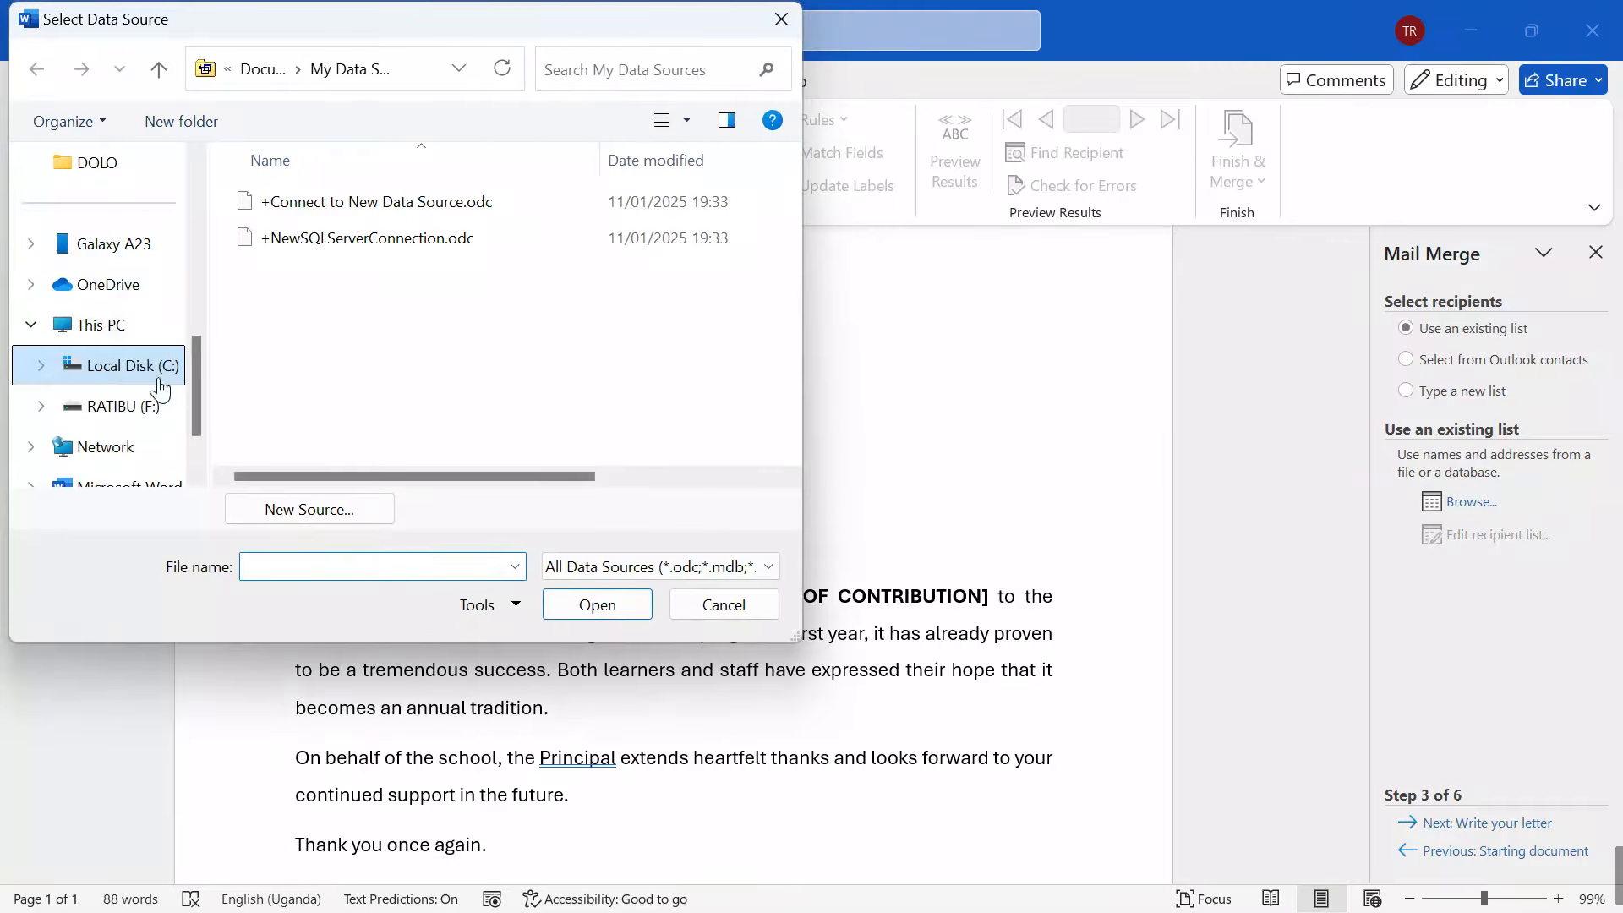
pyautogui.moveTo(199, 394); pyautogui.dragTo(200, 285)
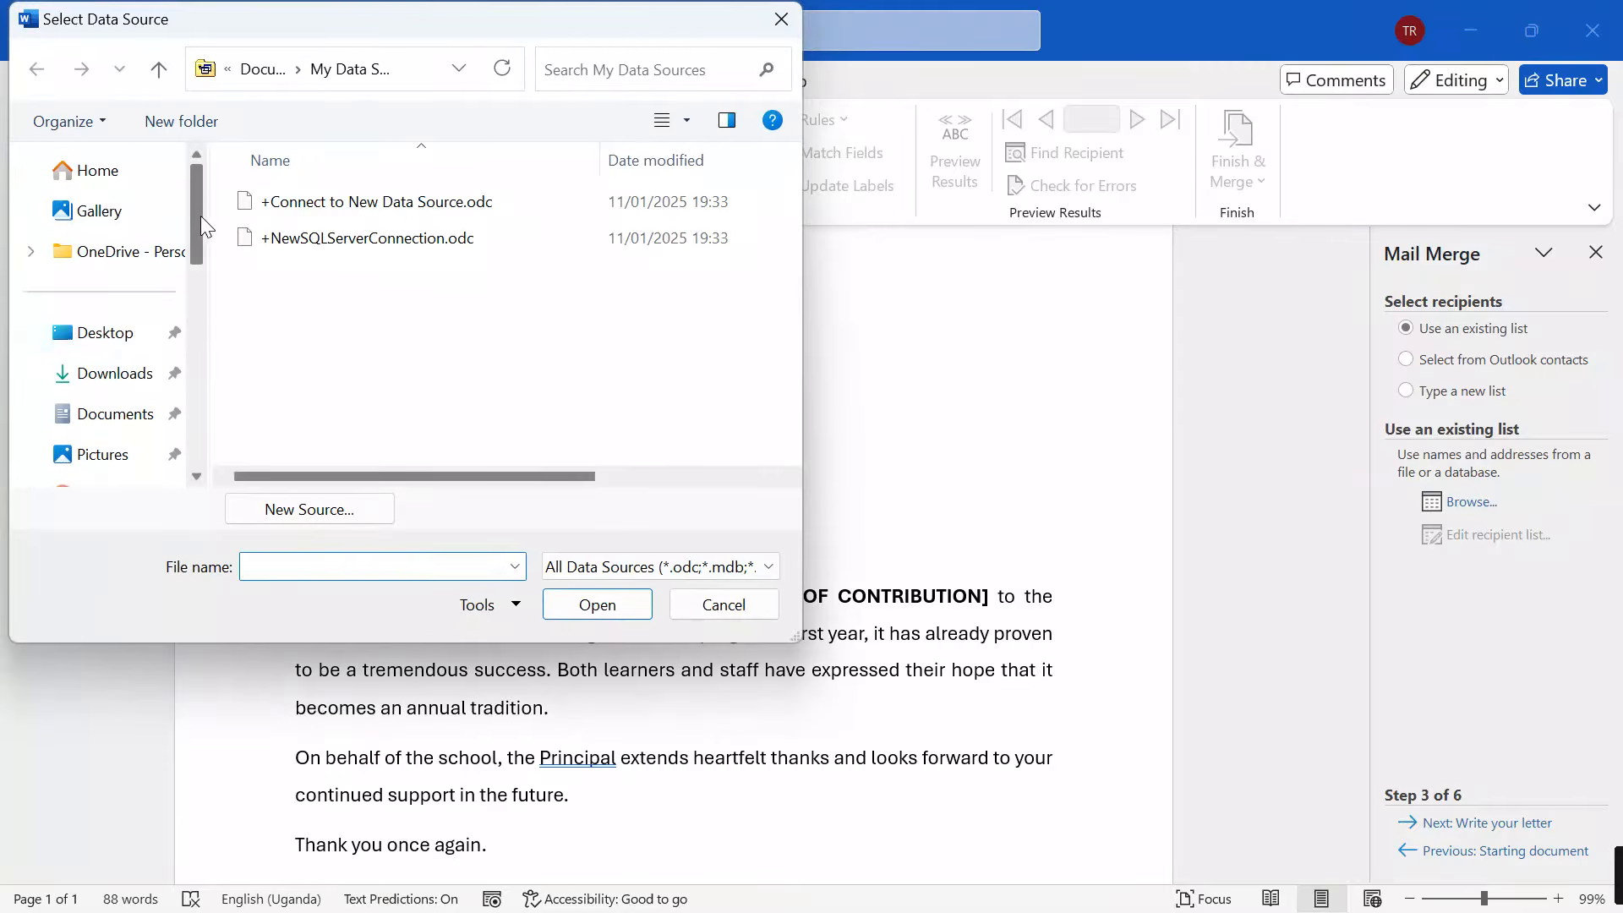
pyautogui.scroll(-3, 135, 337)
pyautogui.click(148, 322)
pyautogui.scroll(3, 150, 309)
pyautogui.click(123, 335)
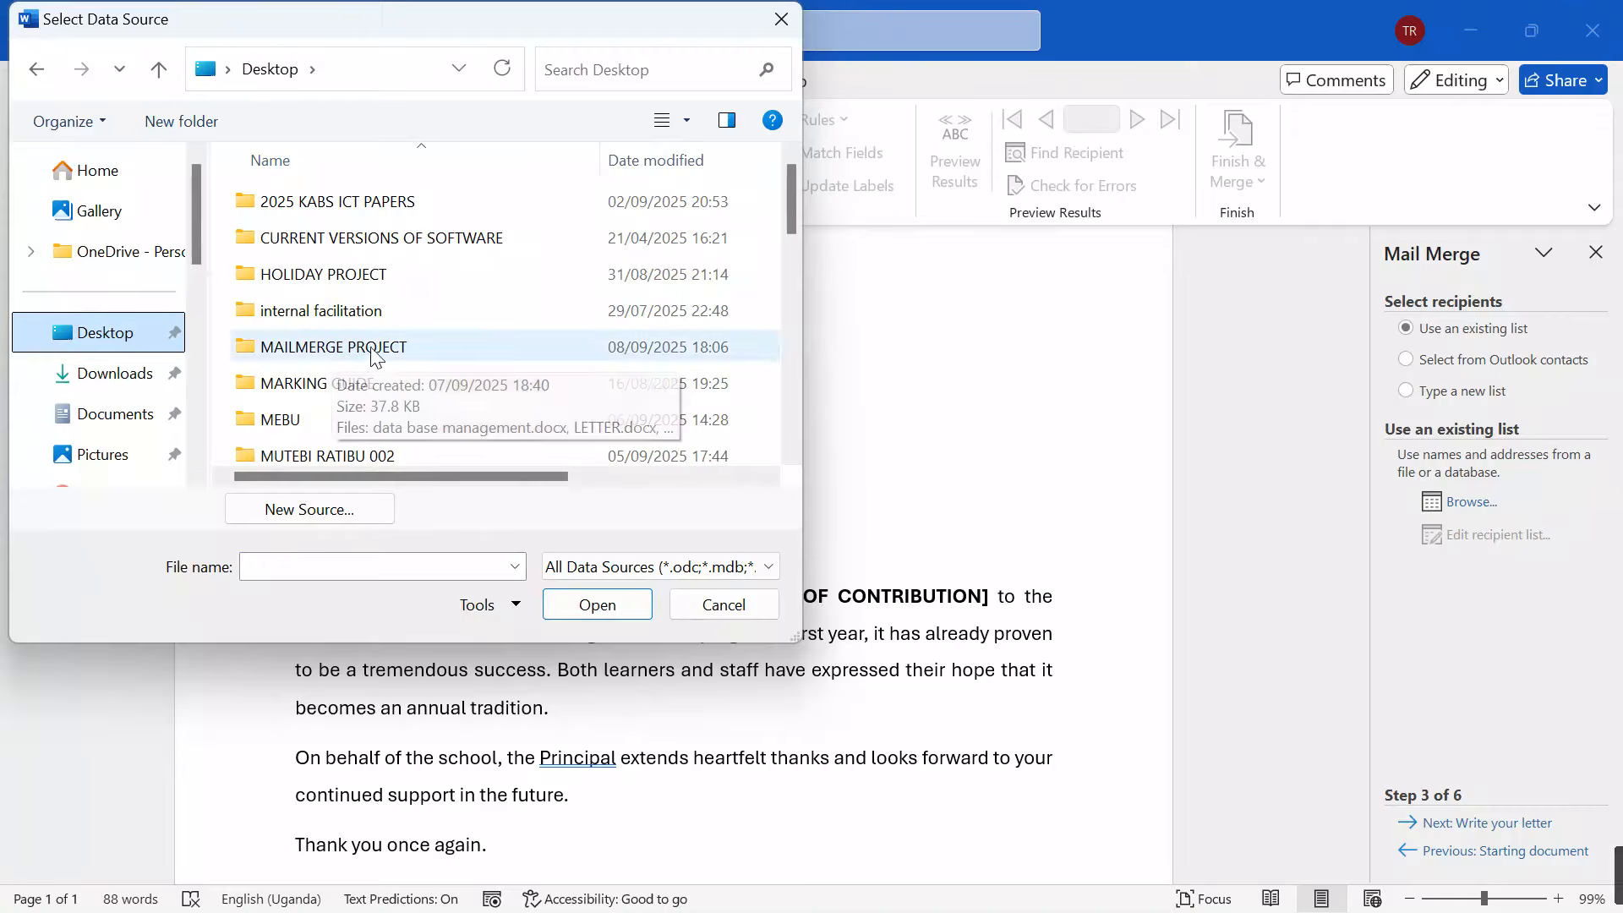
pyautogui.doubleClick(304, 348)
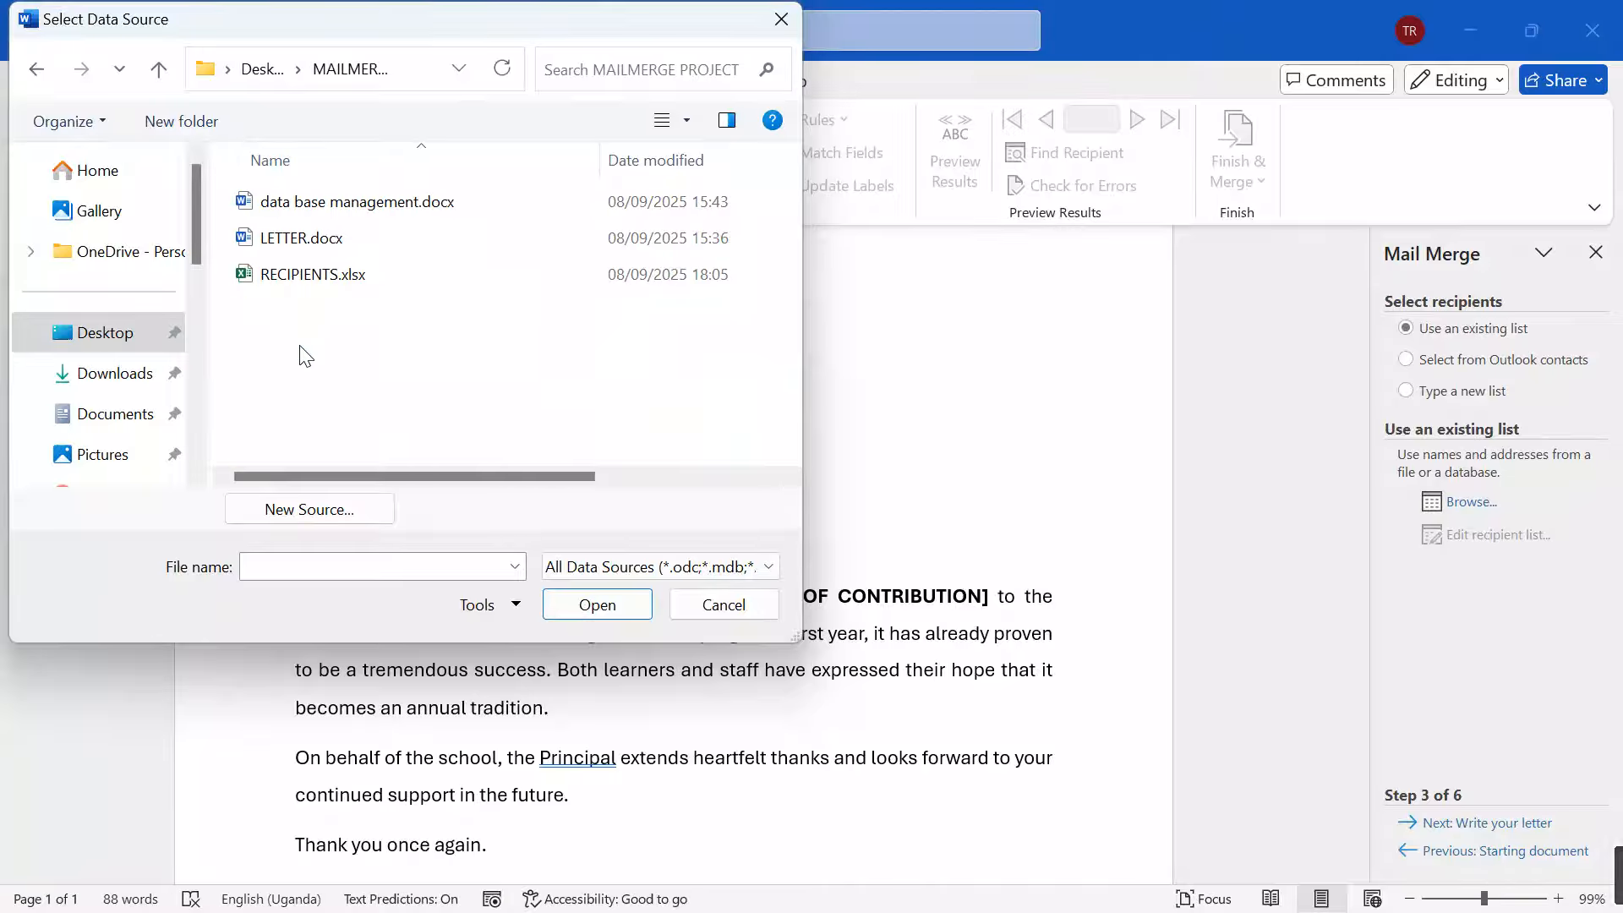
pyautogui.doubleClick(282, 274)
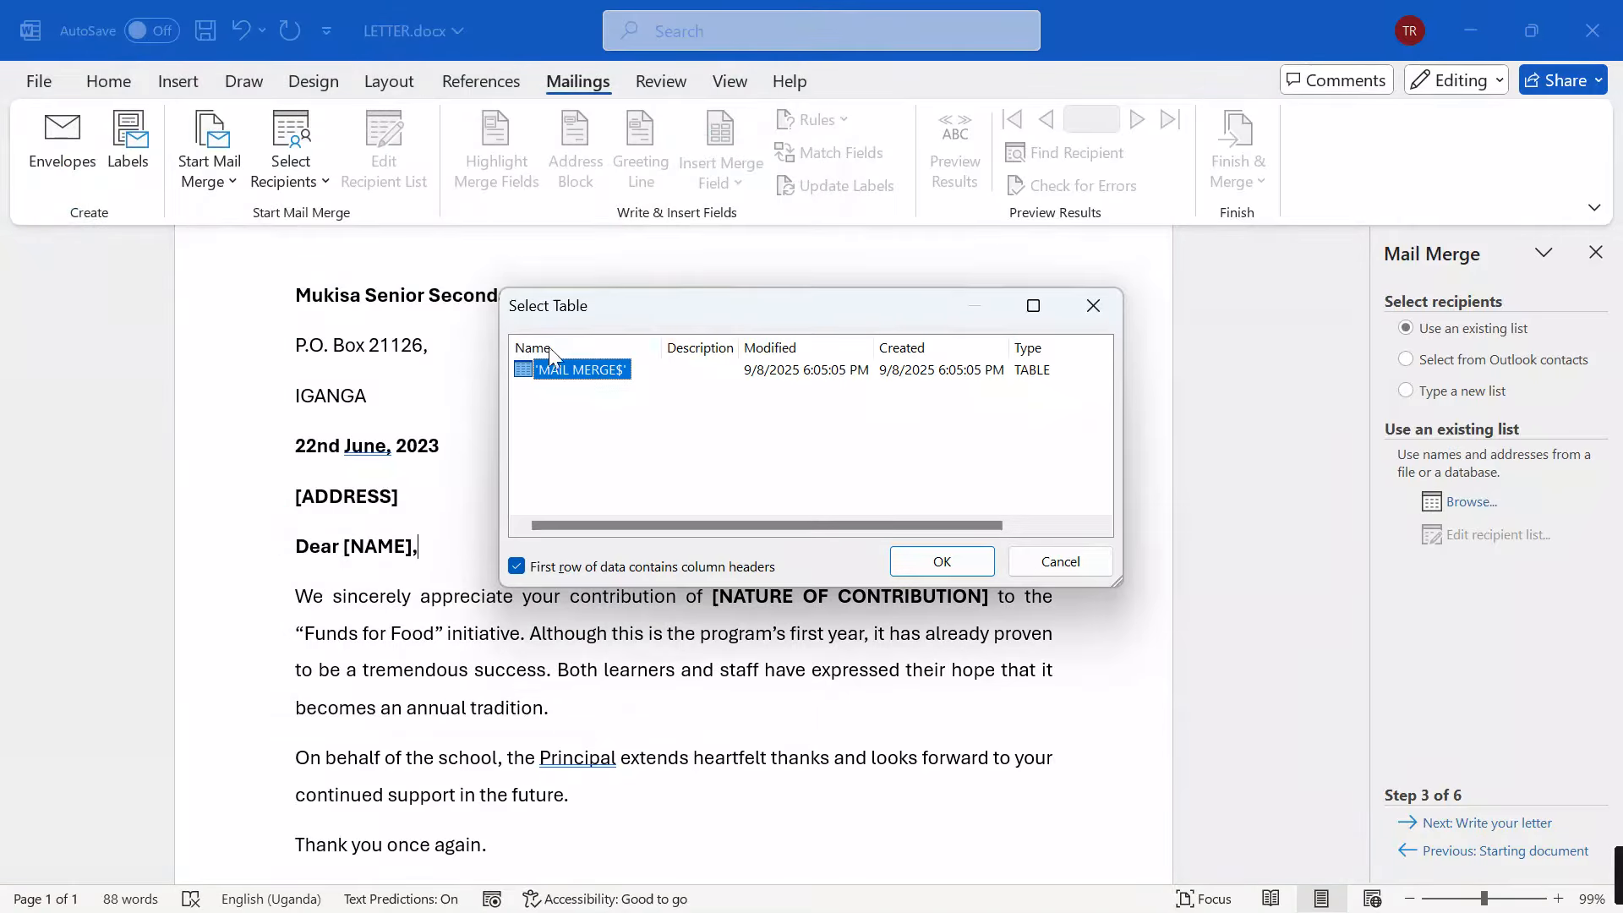
# Use the 'MAIL MERGE$' table with first-row column headers, accept all listed recipients, and advance to the letter-writing stage.
pyautogui.moveTo(667, 311); pyautogui.dragTo(781, 79)
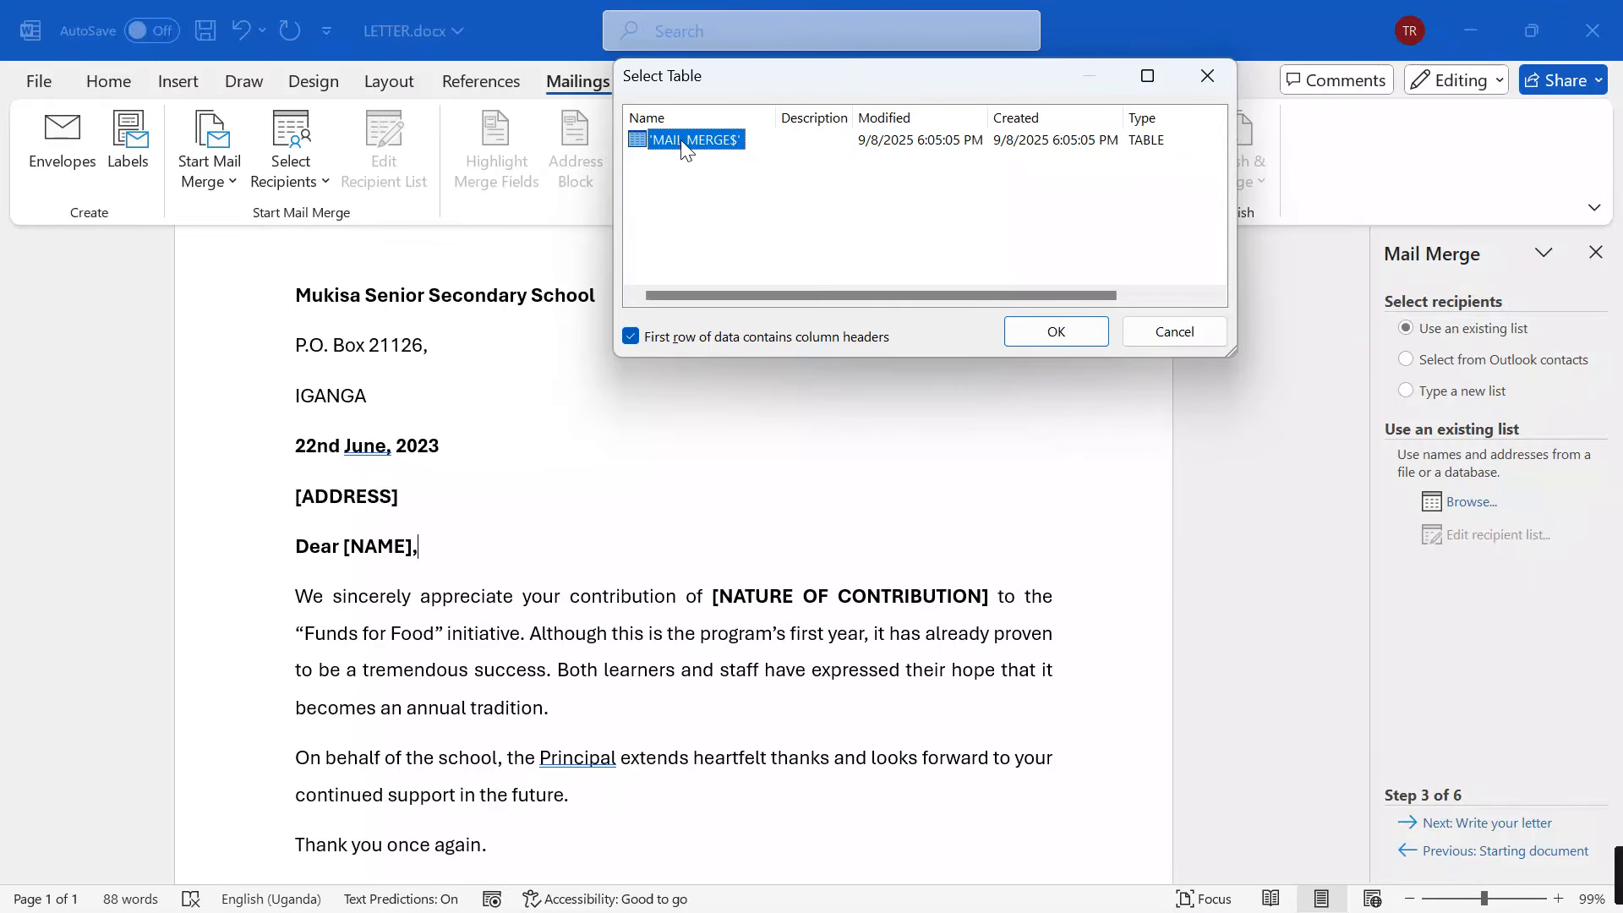
pyautogui.click(1067, 332)
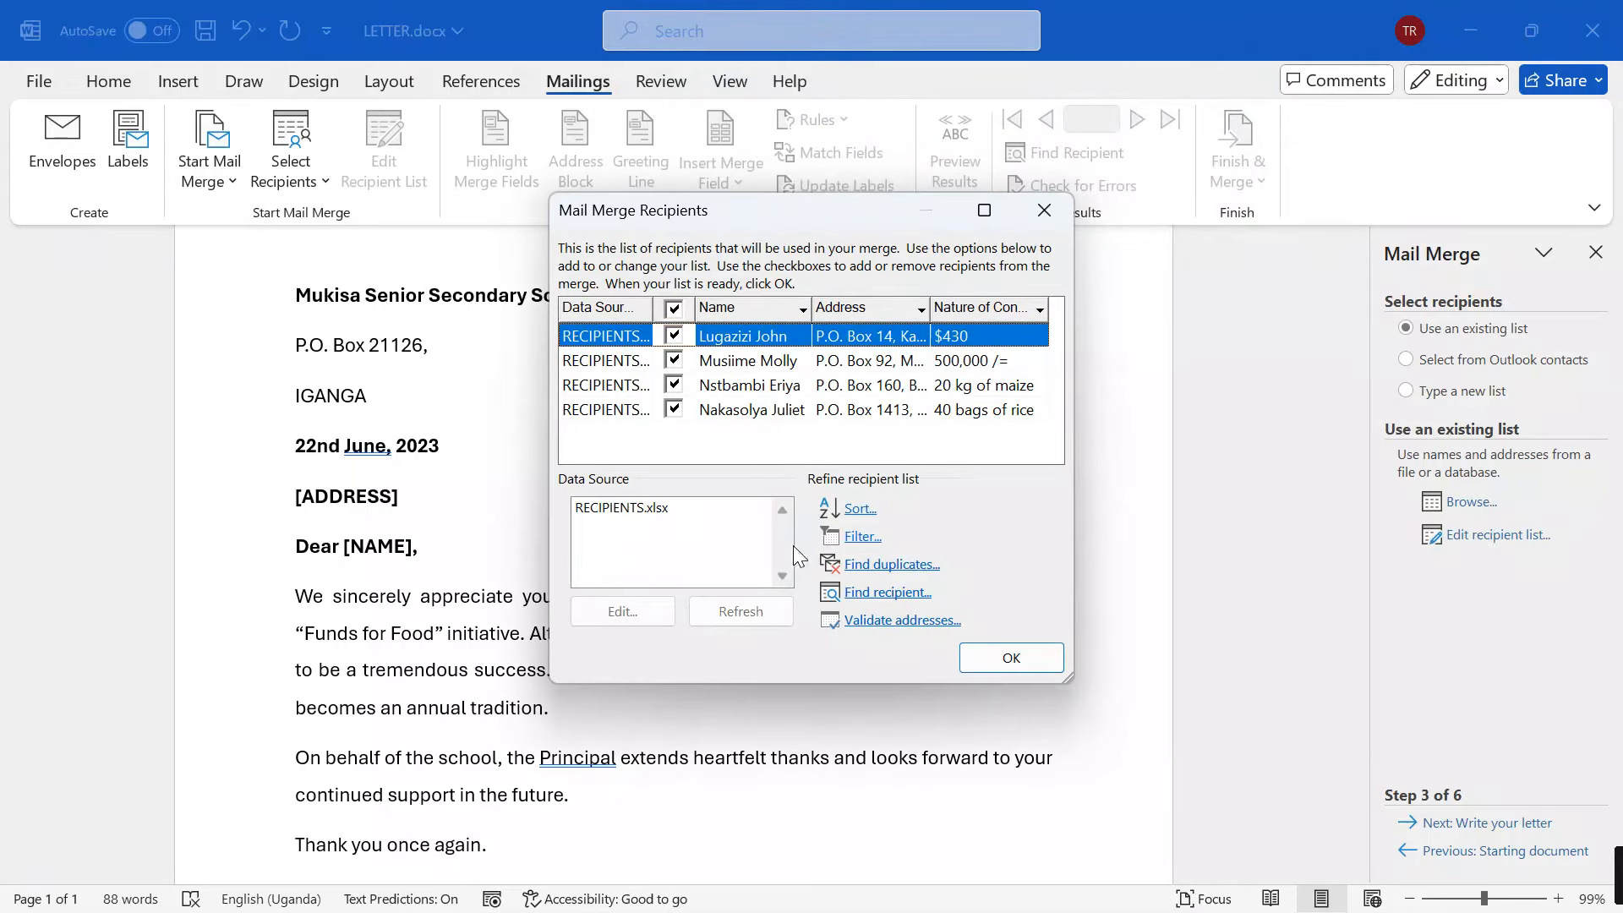
pyautogui.click(1013, 668)
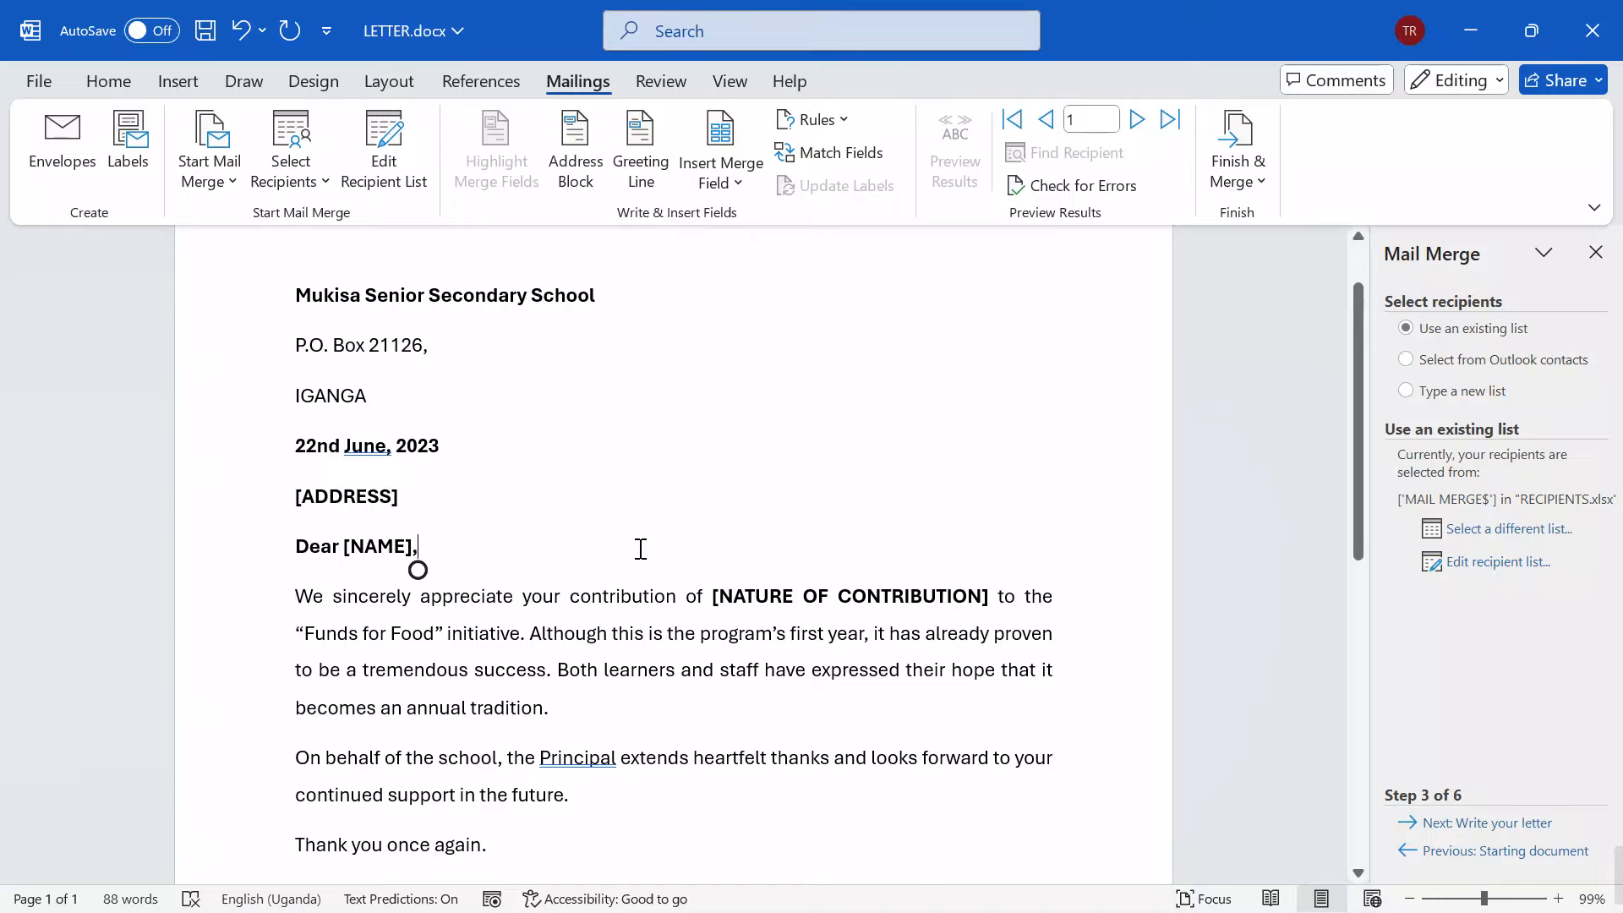
pyautogui.click(1504, 831)
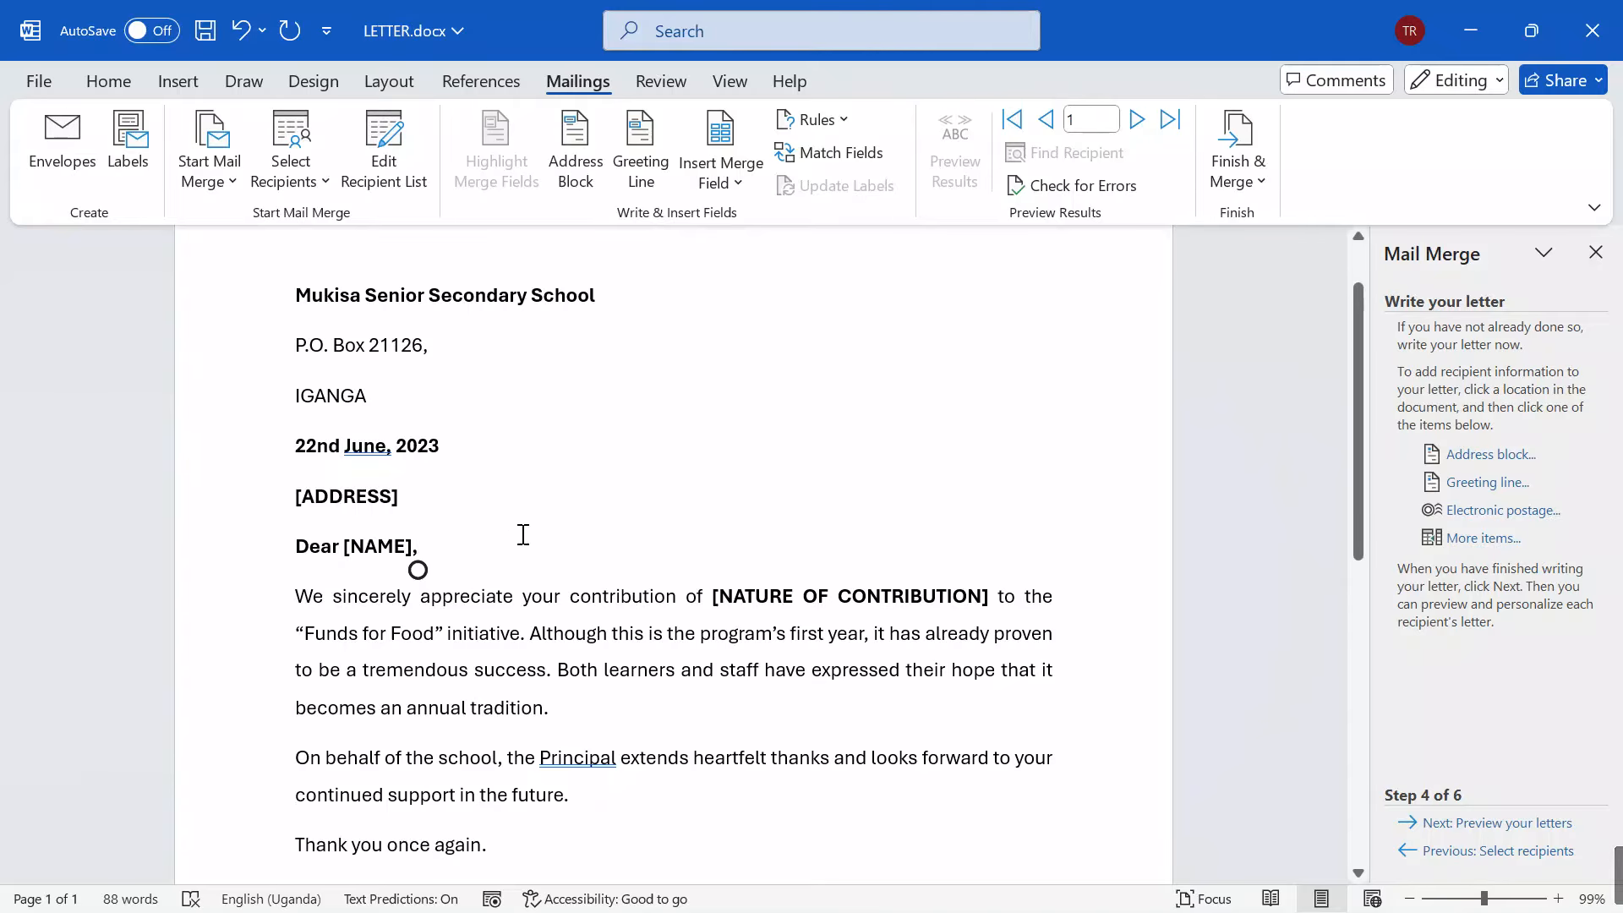
# Replace the [ADDRESS] placeholder with the Address merge field and put the "Dear" salutation back on its own line.
pyautogui.scroll(-3, 554, 589)
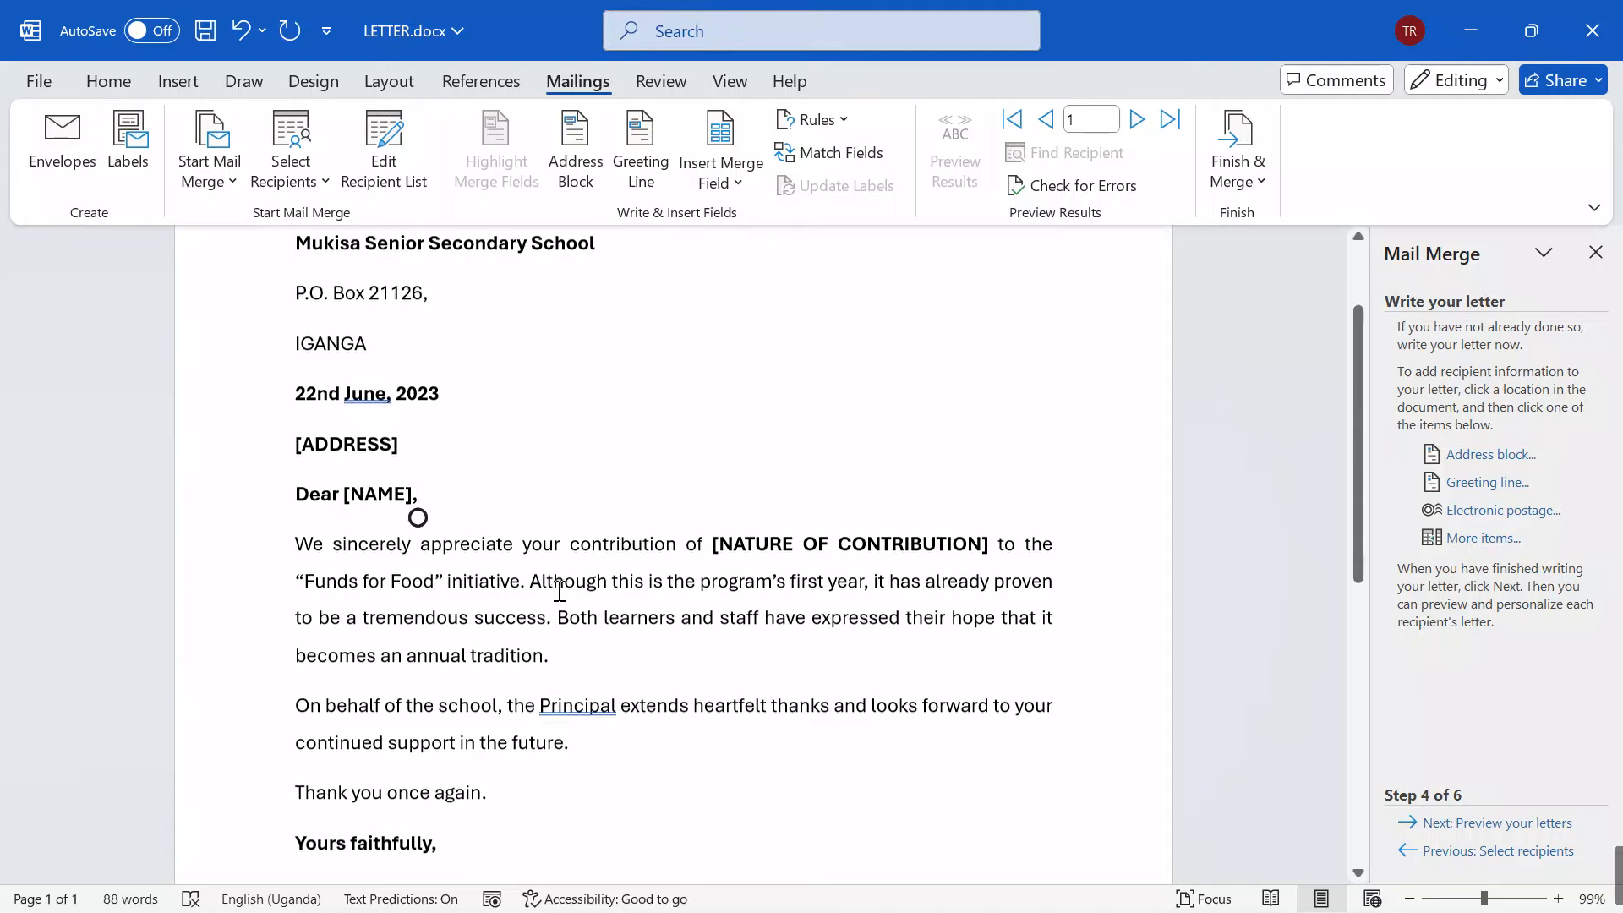
pyautogui.scroll(3, 556, 591)
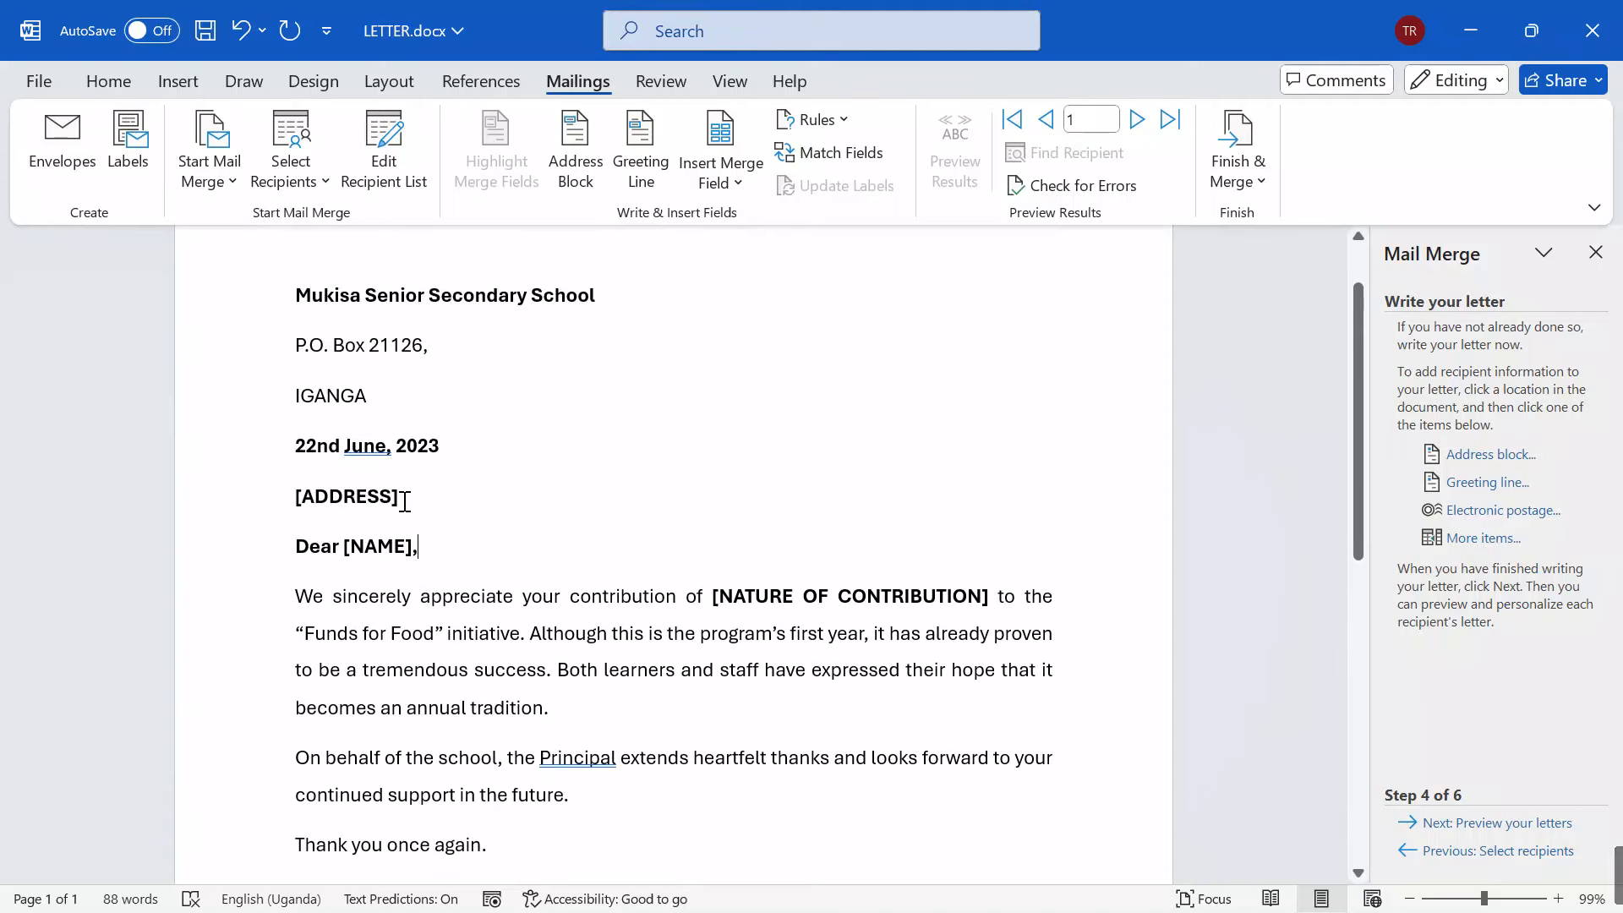
pyautogui.moveTo(401, 501); pyautogui.dragTo(296, 507)
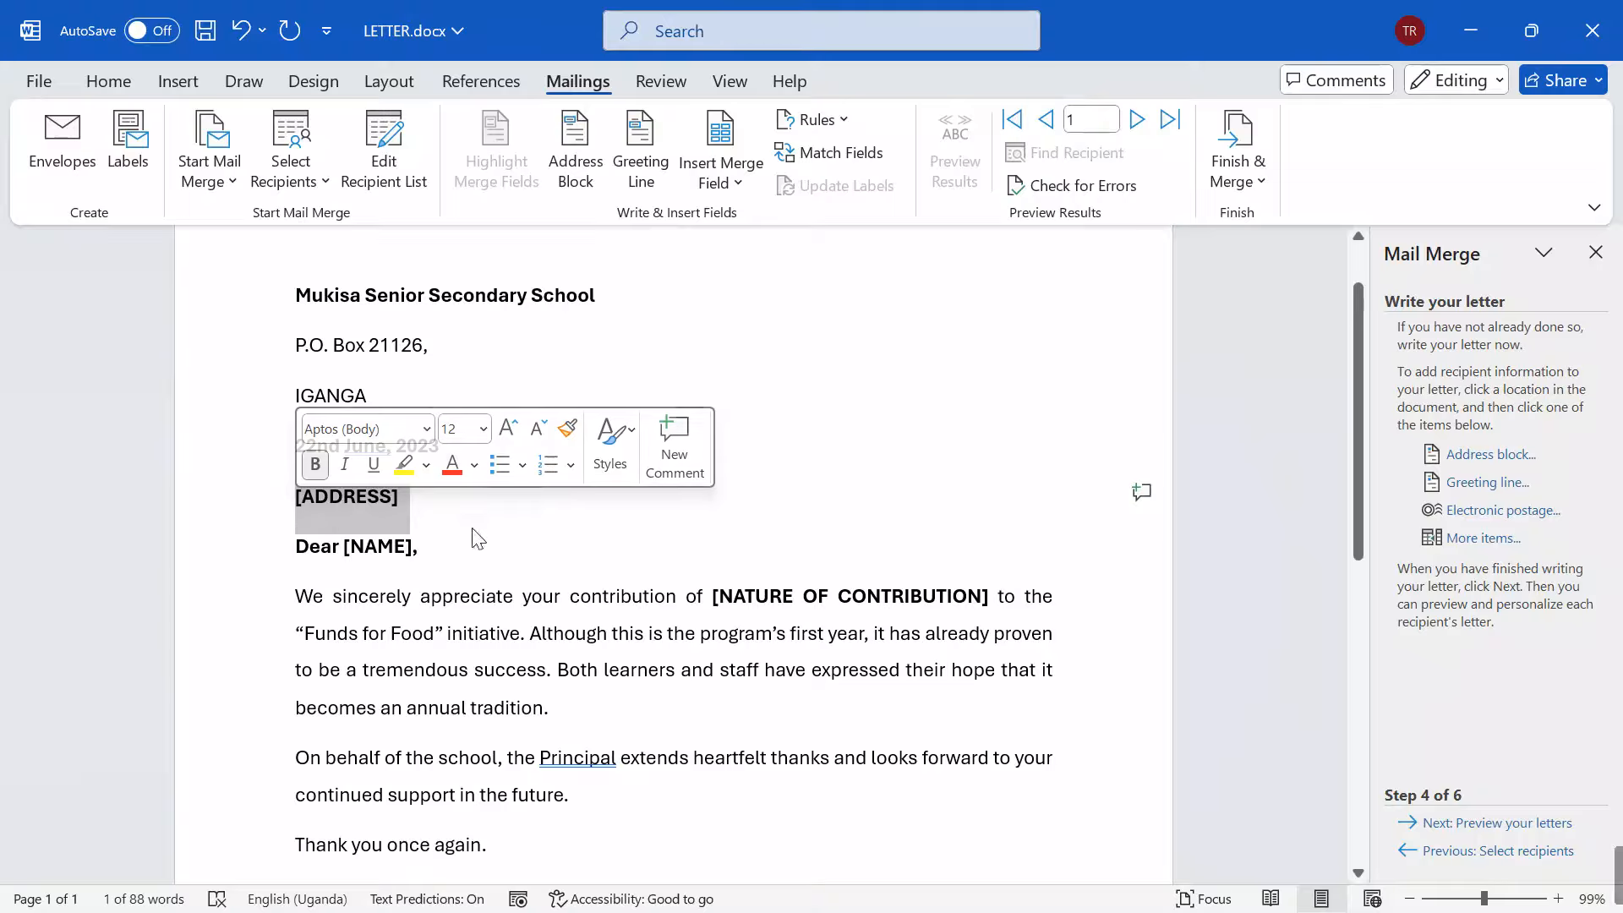
pyautogui.click(524, 539)
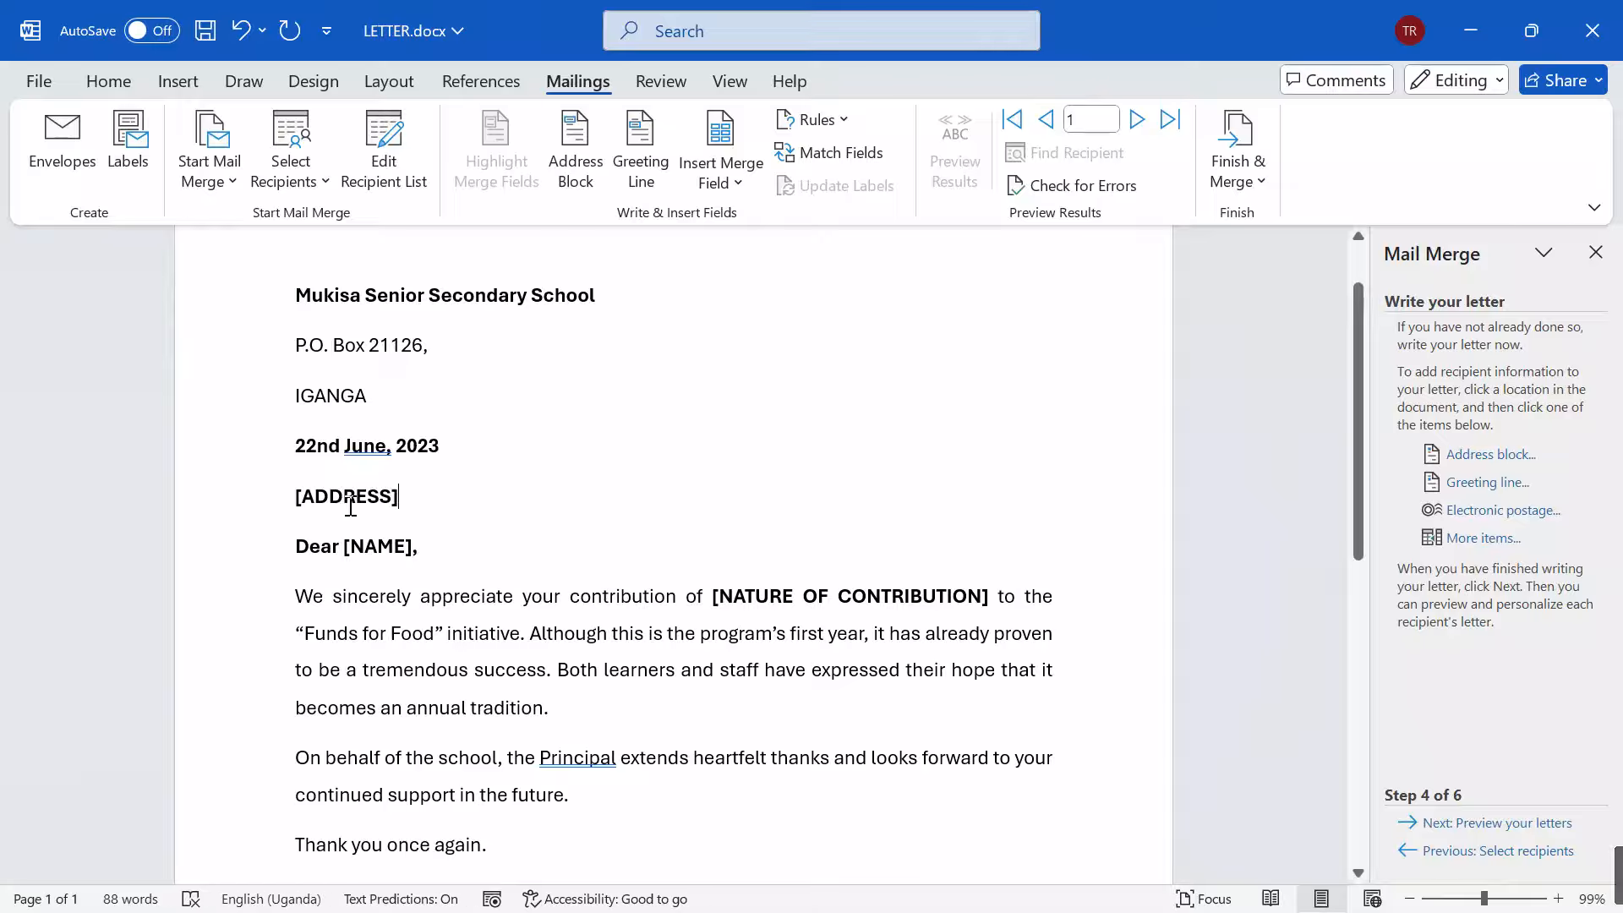
pyautogui.click(274, 507)
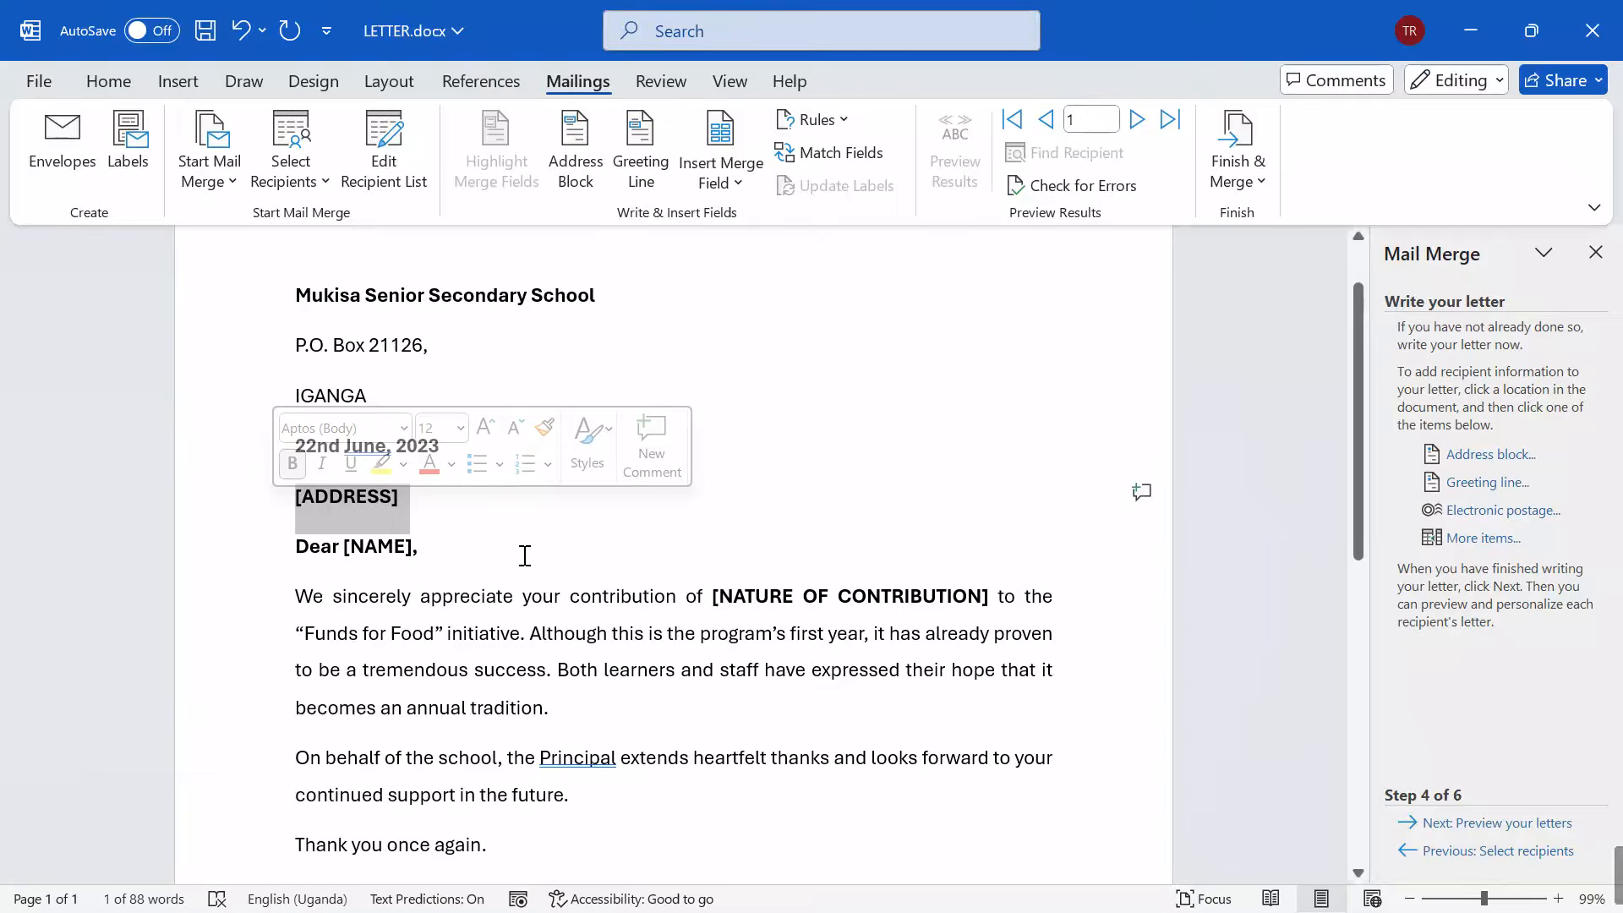
pyautogui.click(741, 187)
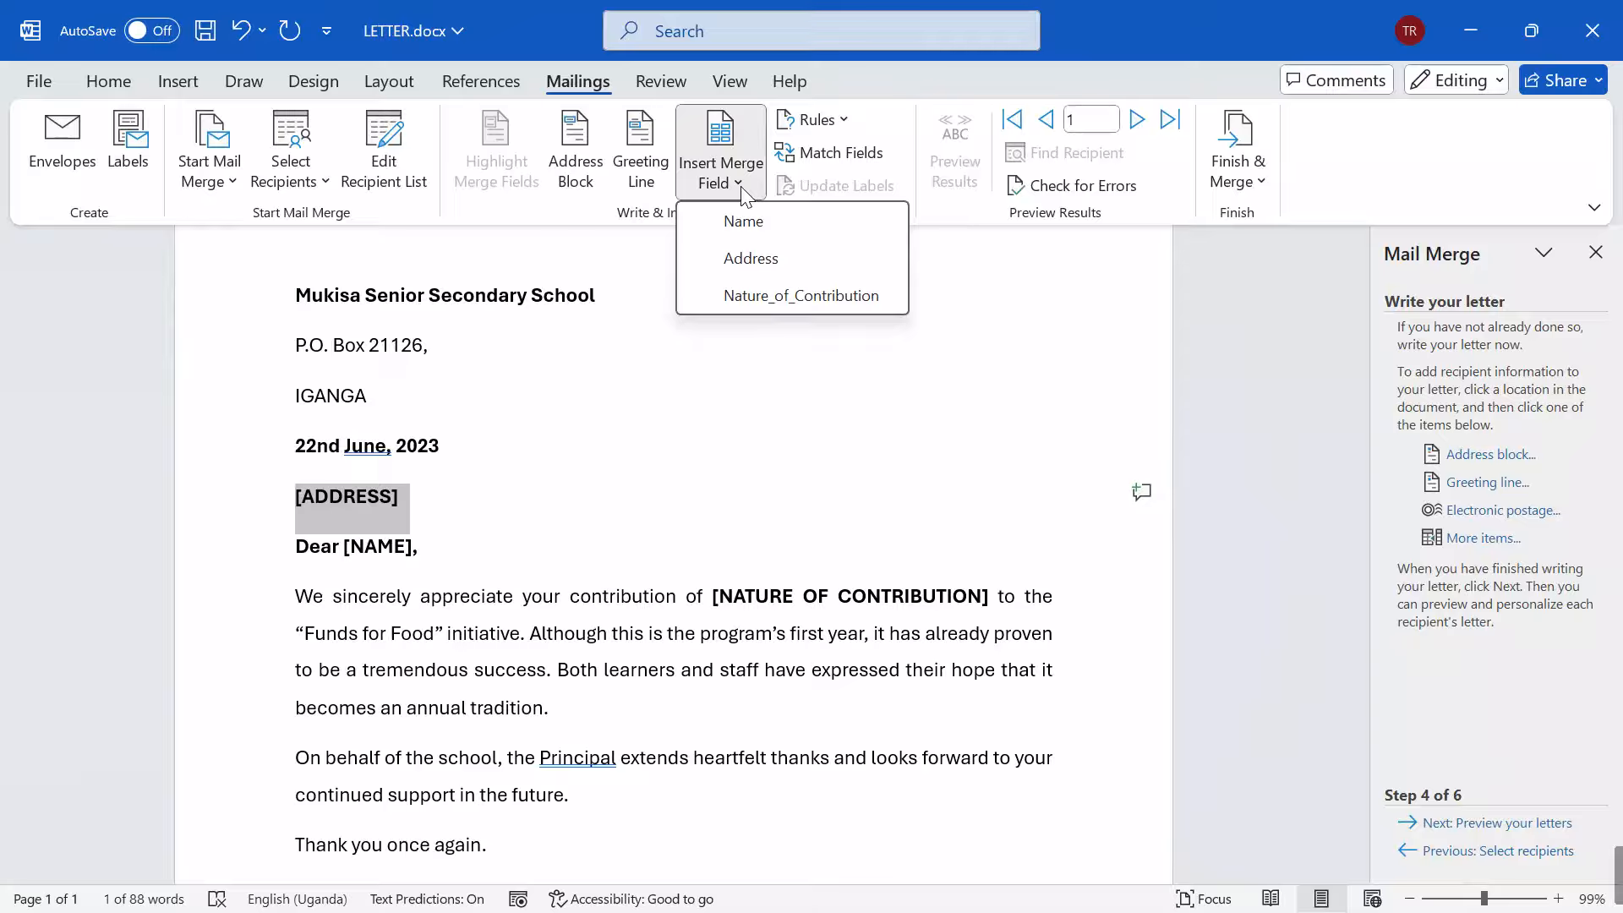
pyautogui.click(752, 259)
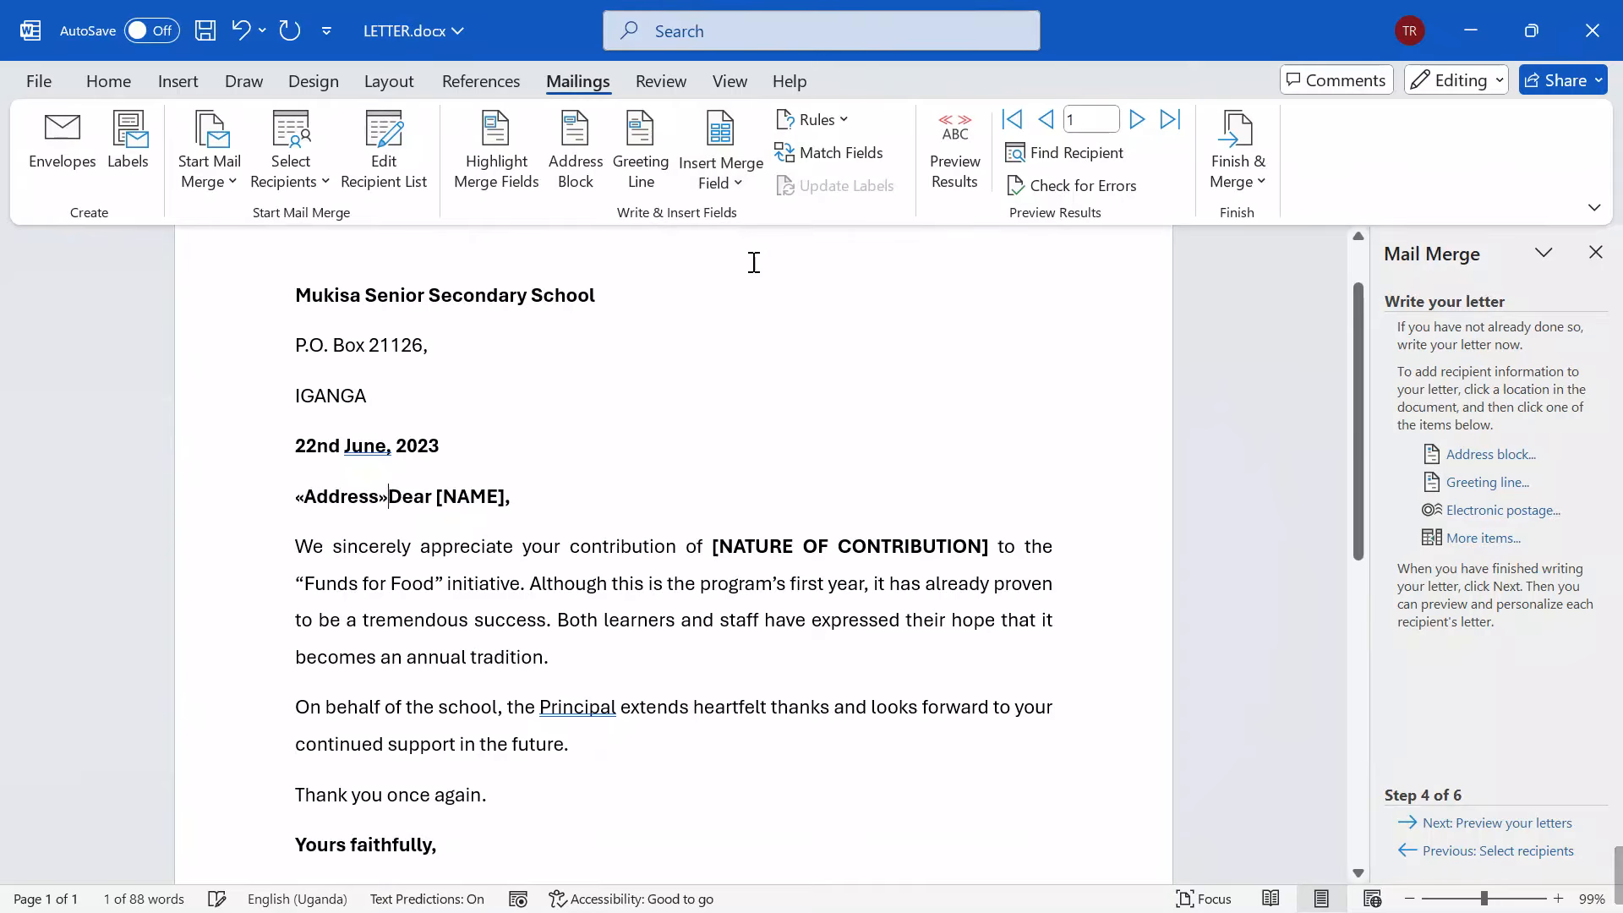
pyautogui.press('Return')
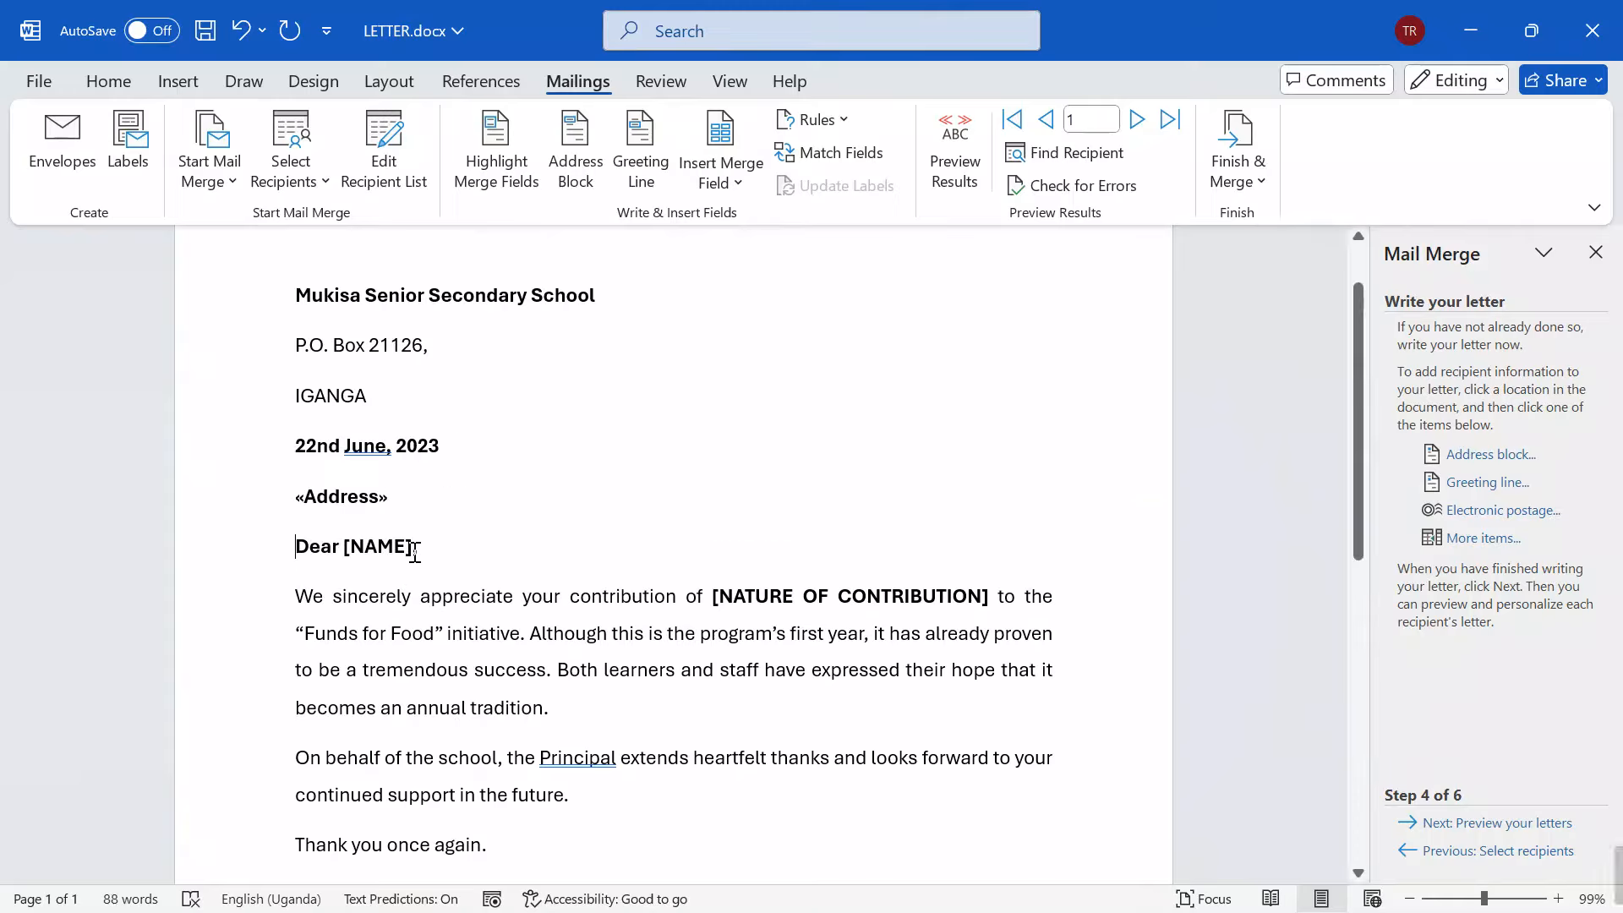
# Replace the [NAME] placeholder and its trailing comma in the salutation with the Name merge field.
pyautogui.moveTo(416, 549); pyautogui.dragTo(346, 560)
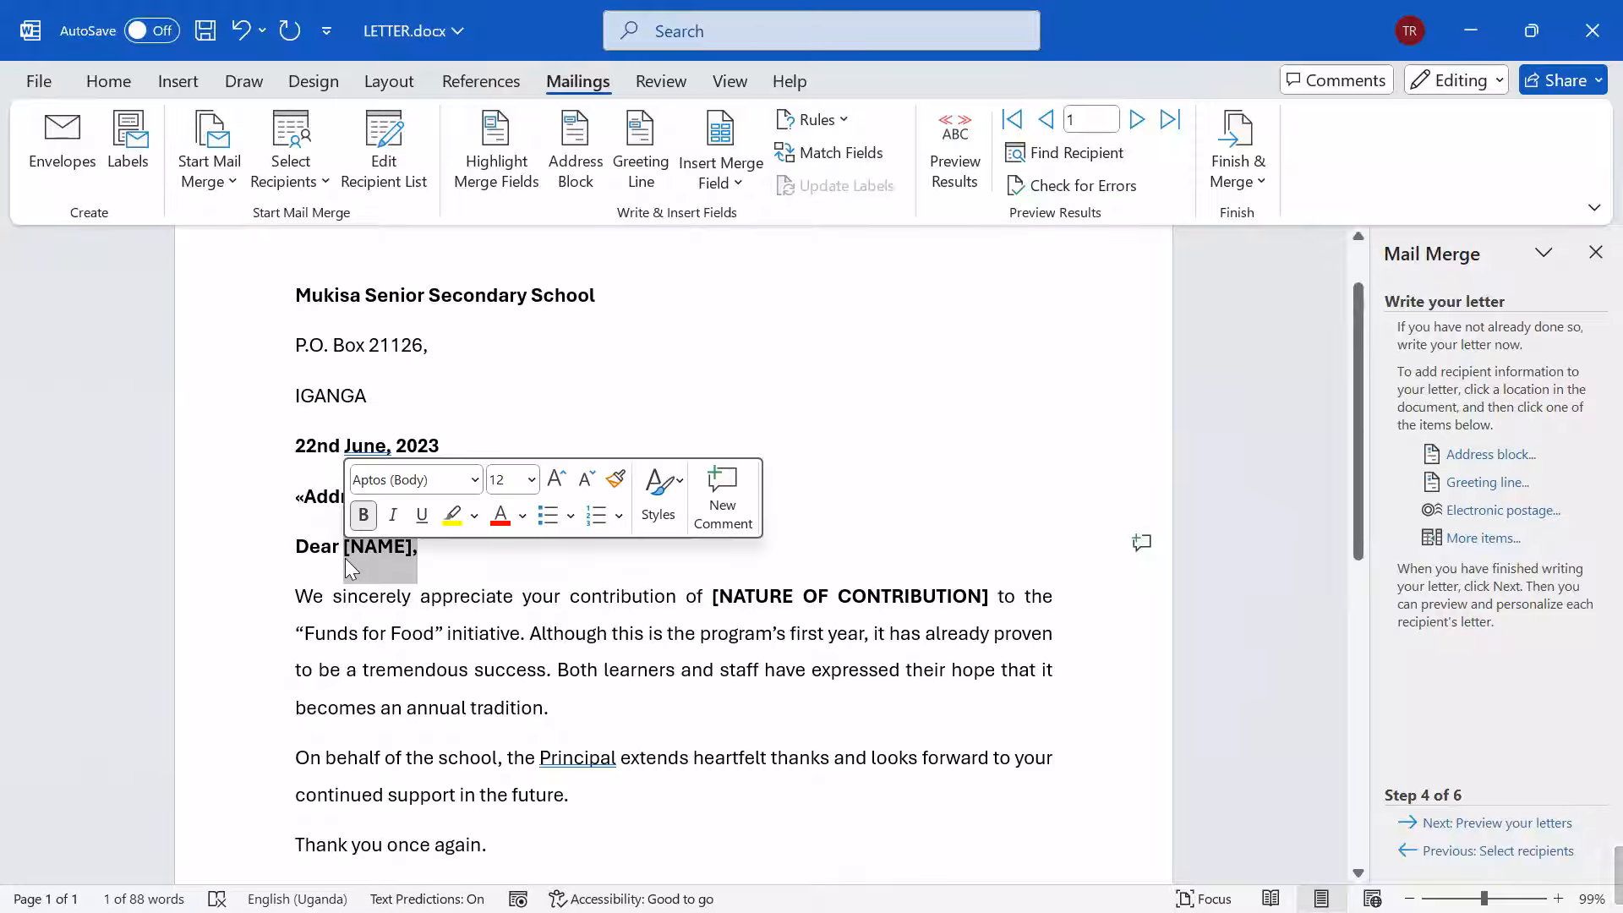
pyautogui.click(737, 182)
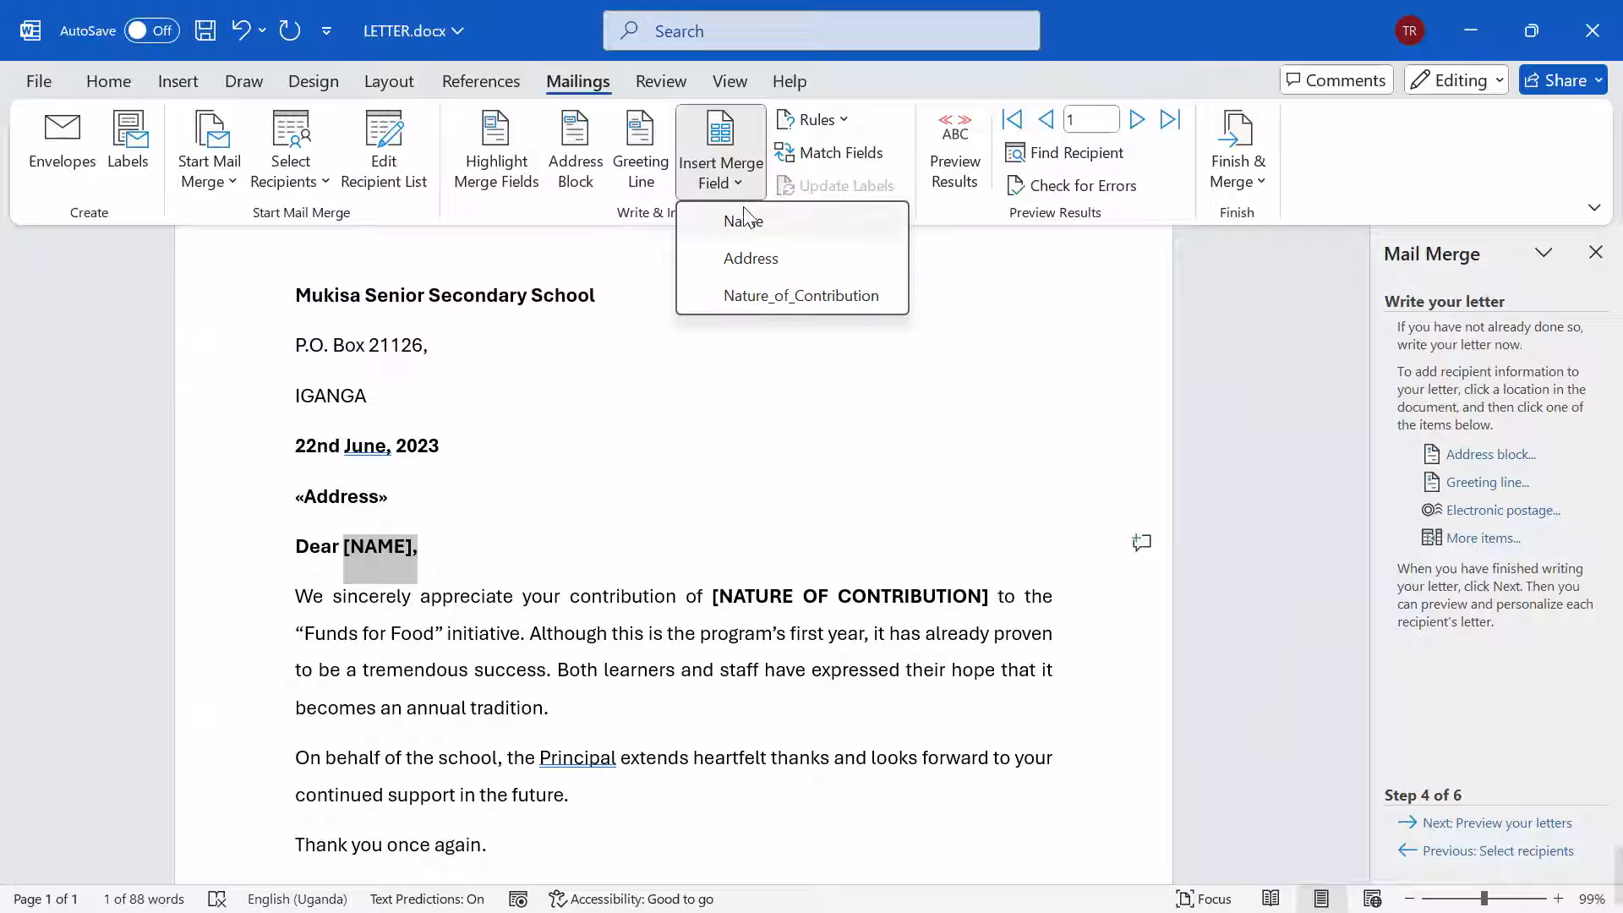
pyautogui.click(746, 223)
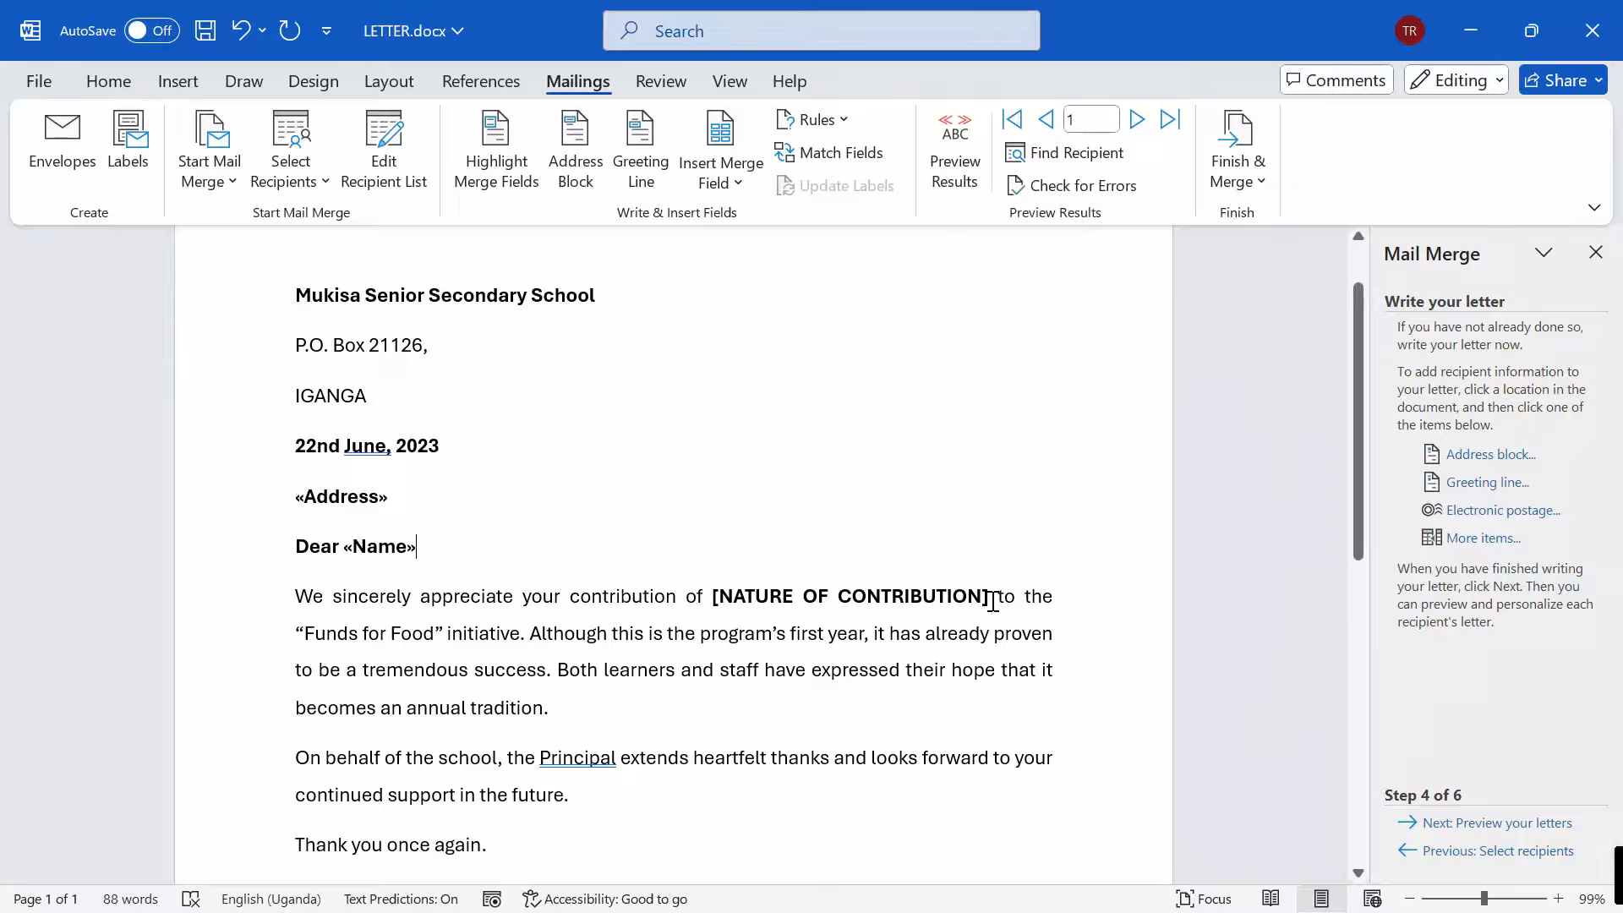
# Replace the [NATURE OF CONTRIBUTION] placeholder with the Nature_of_Contribution merge field and preview the merged letters.
pyautogui.moveTo(996, 600); pyautogui.dragTo(716, 602)
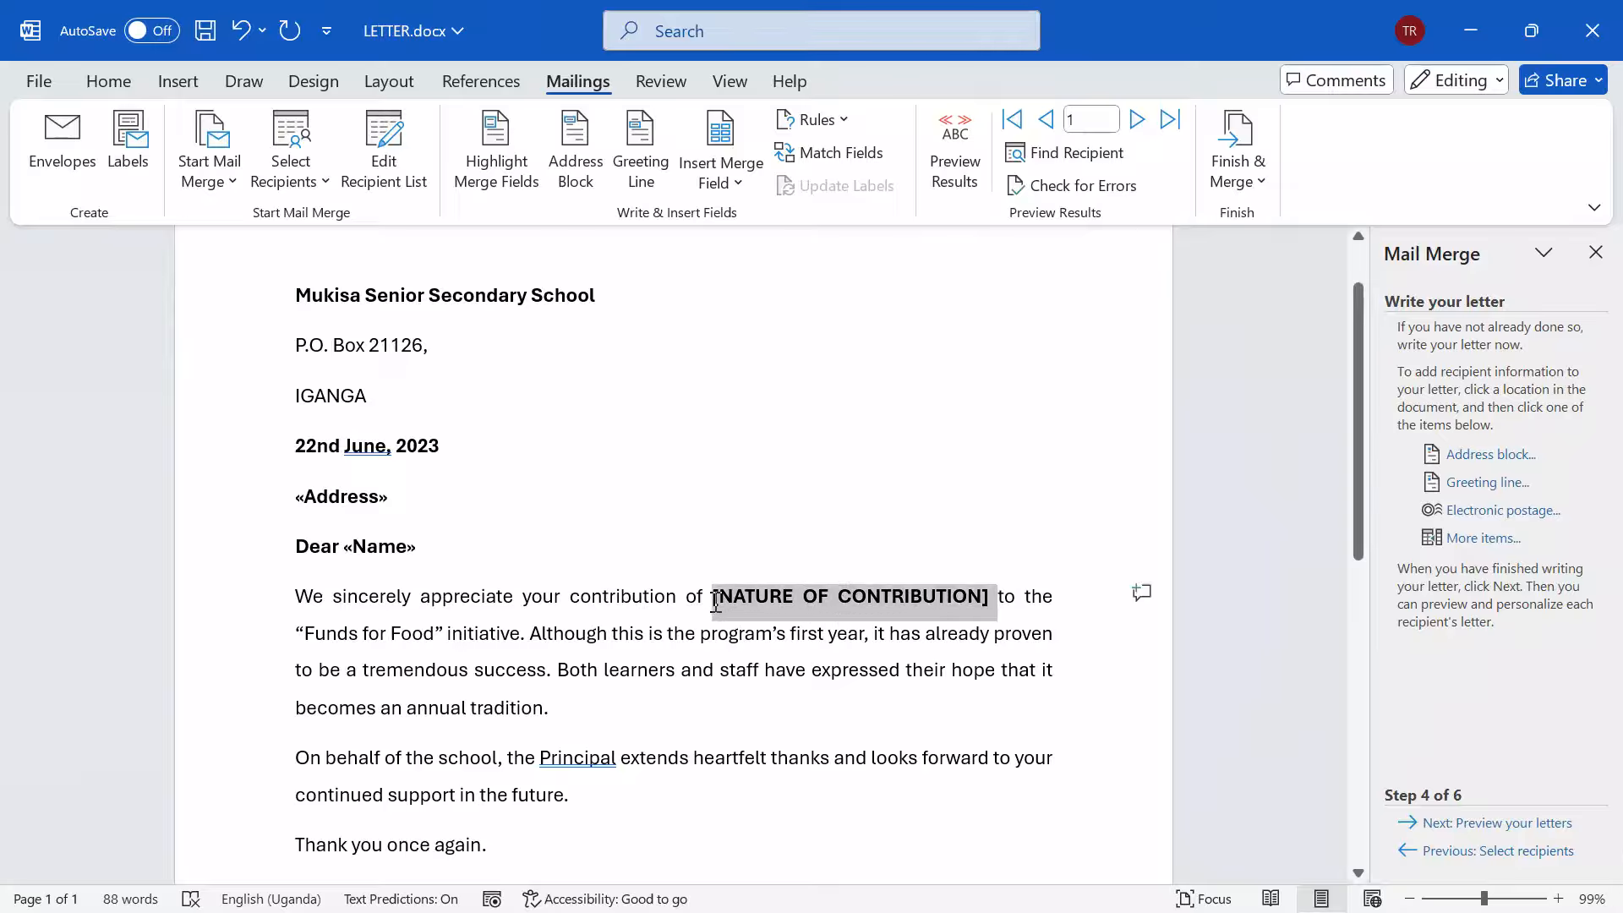
pyautogui.click(746, 186)
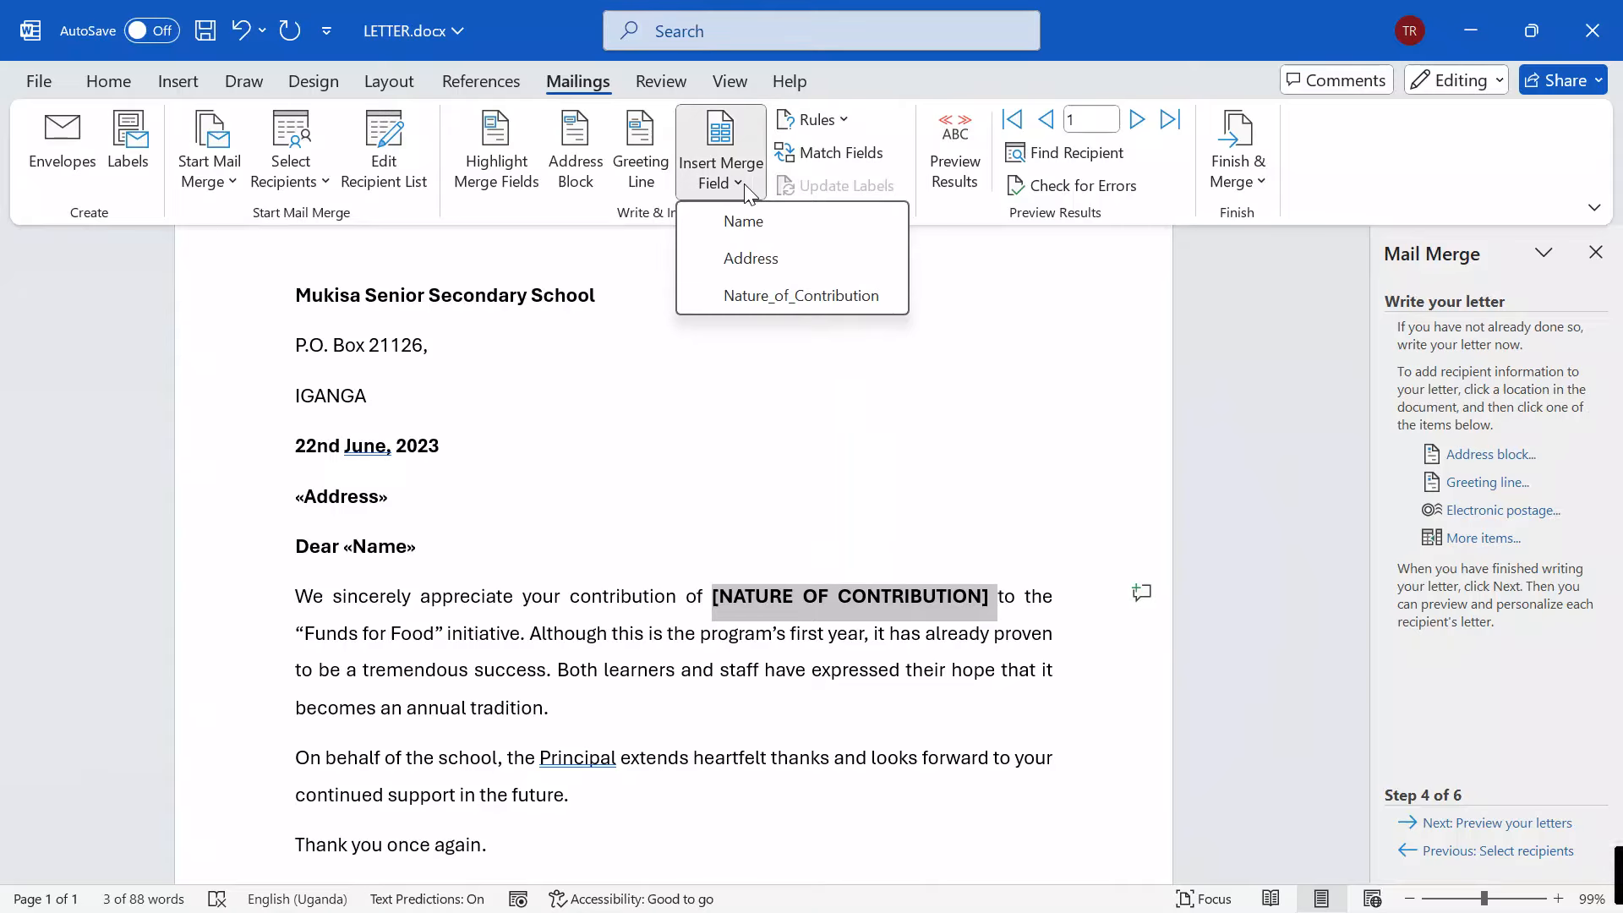
pyautogui.click(801, 297)
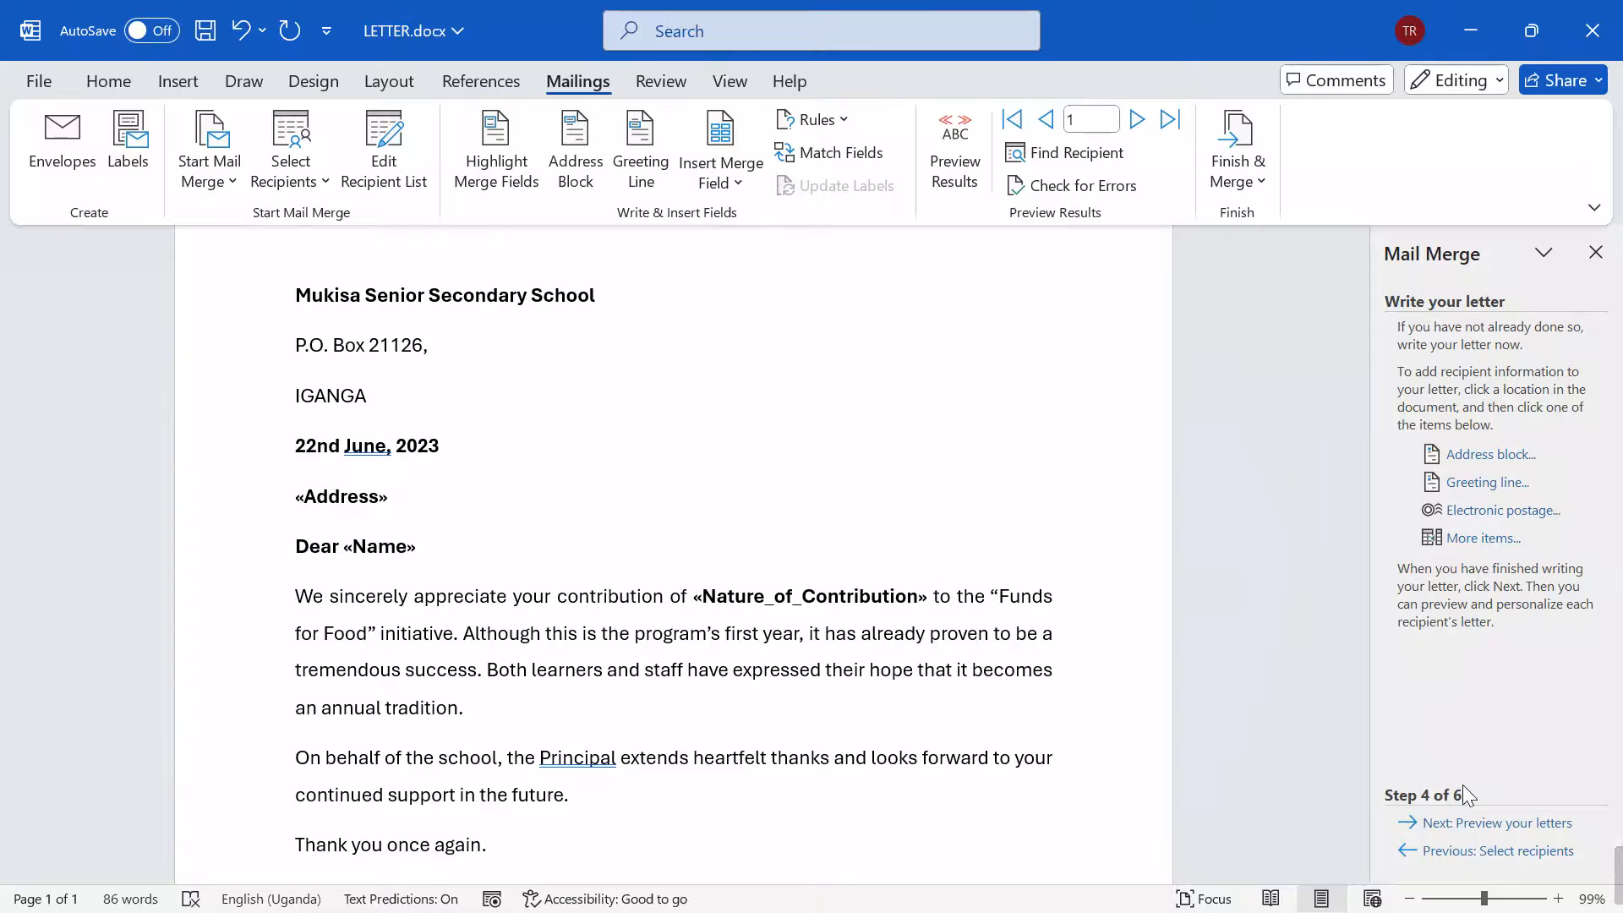
pyautogui.click(1504, 829)
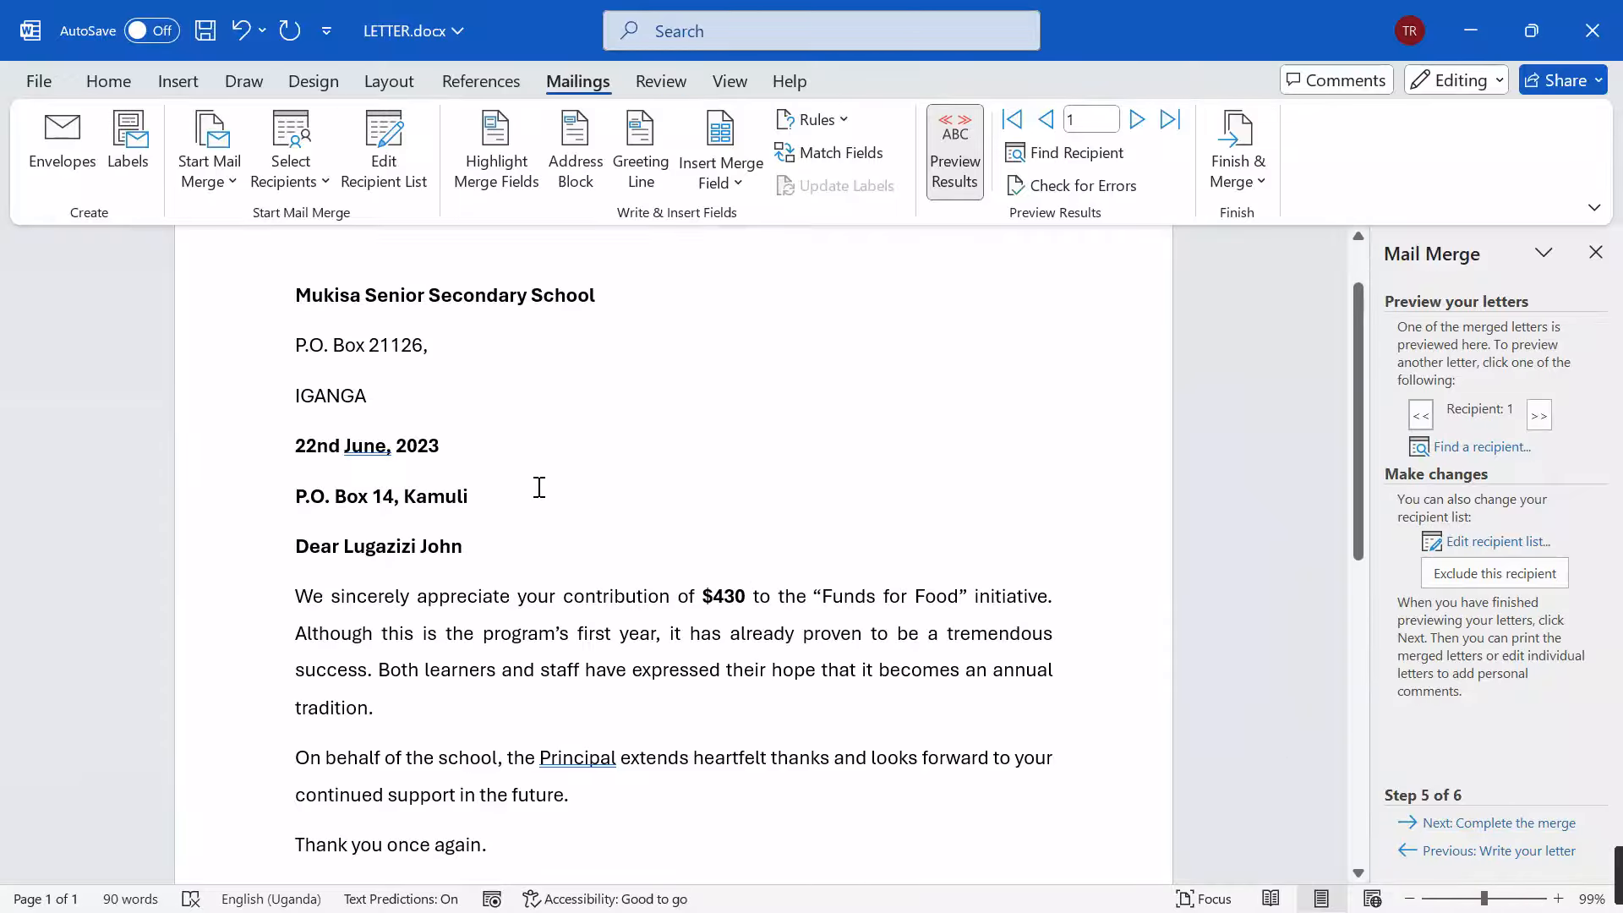
# Review the first recipient's merged letter, and preview the letters for recipients 2, 3 and 4 in turn.
pyautogui.scroll(-1, 727, 589)
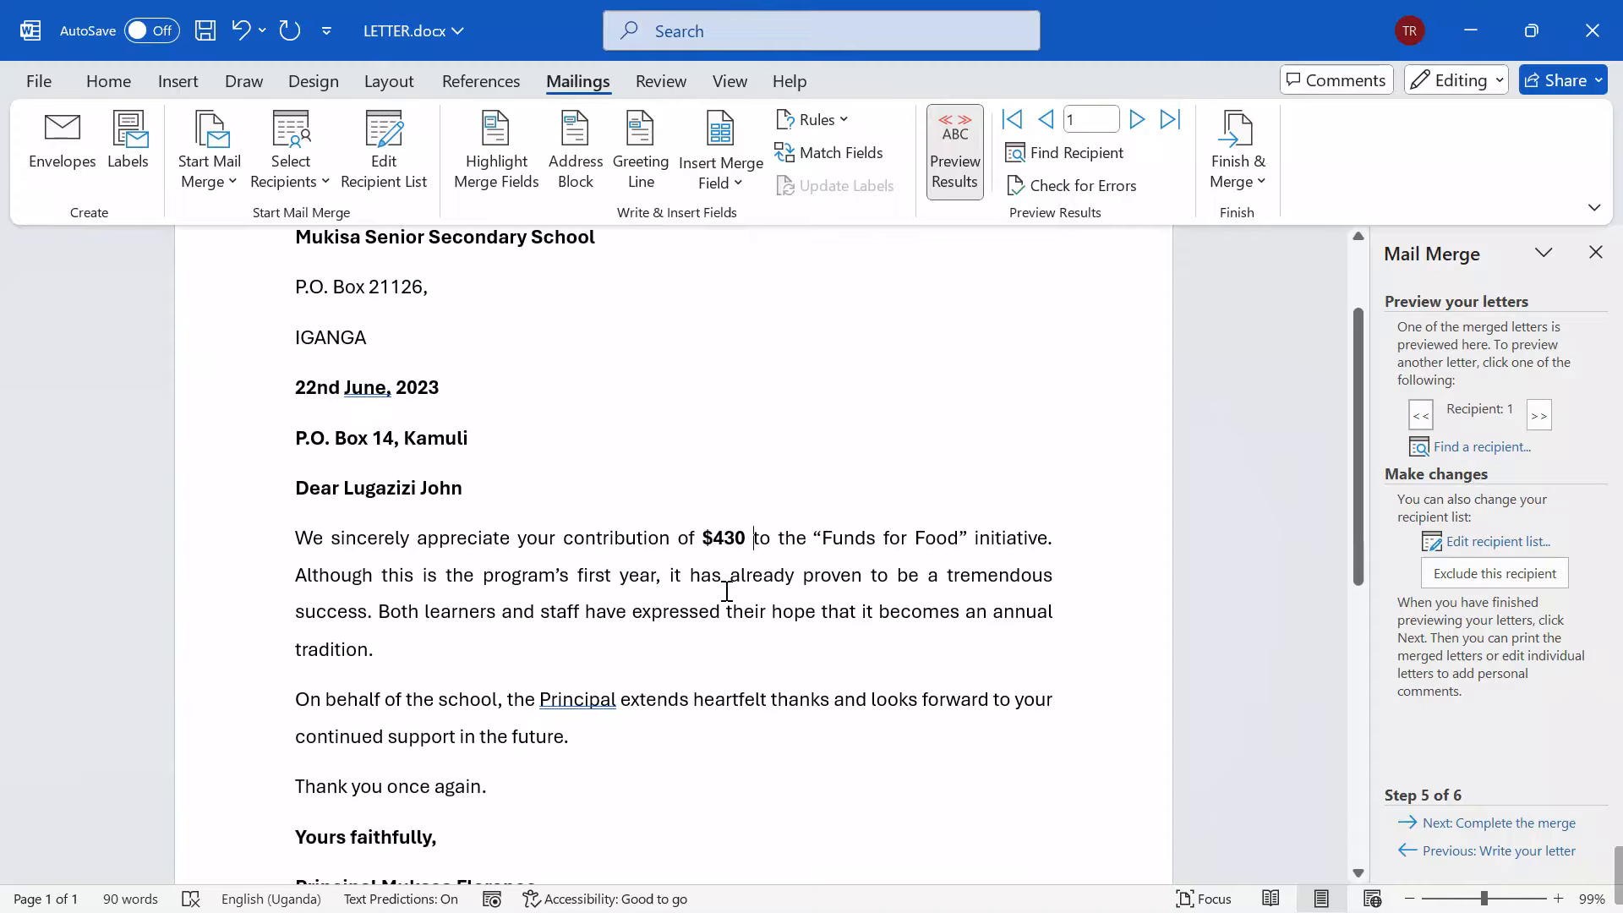
pyautogui.scroll(1, 727, 589)
pyautogui.scroll(1, 727, 589)
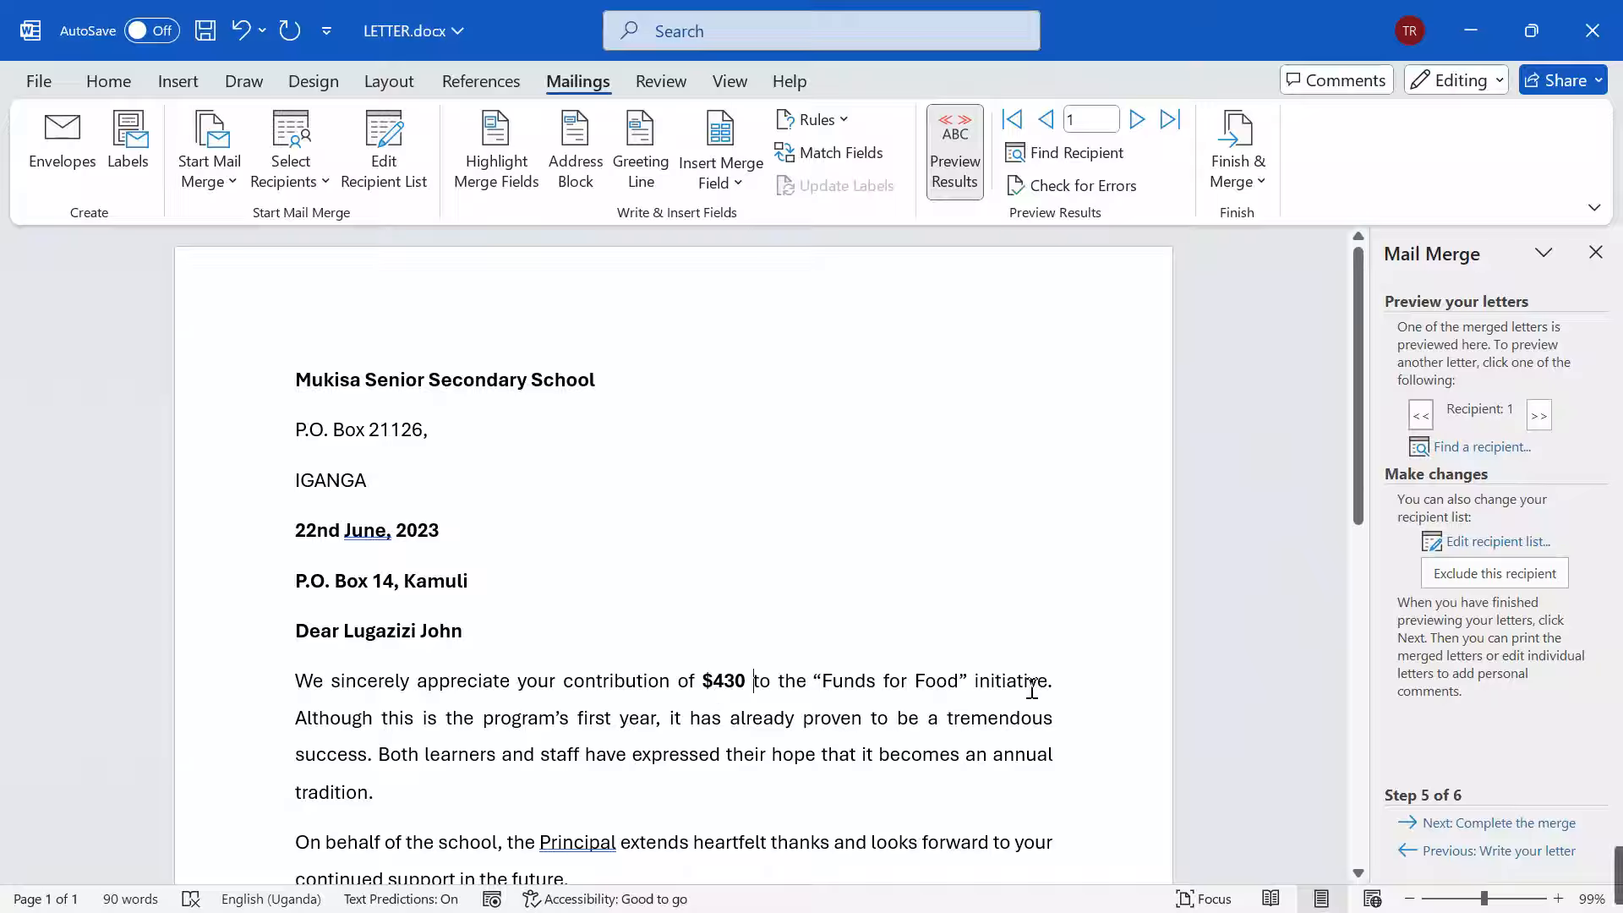
pyautogui.click(1537, 416)
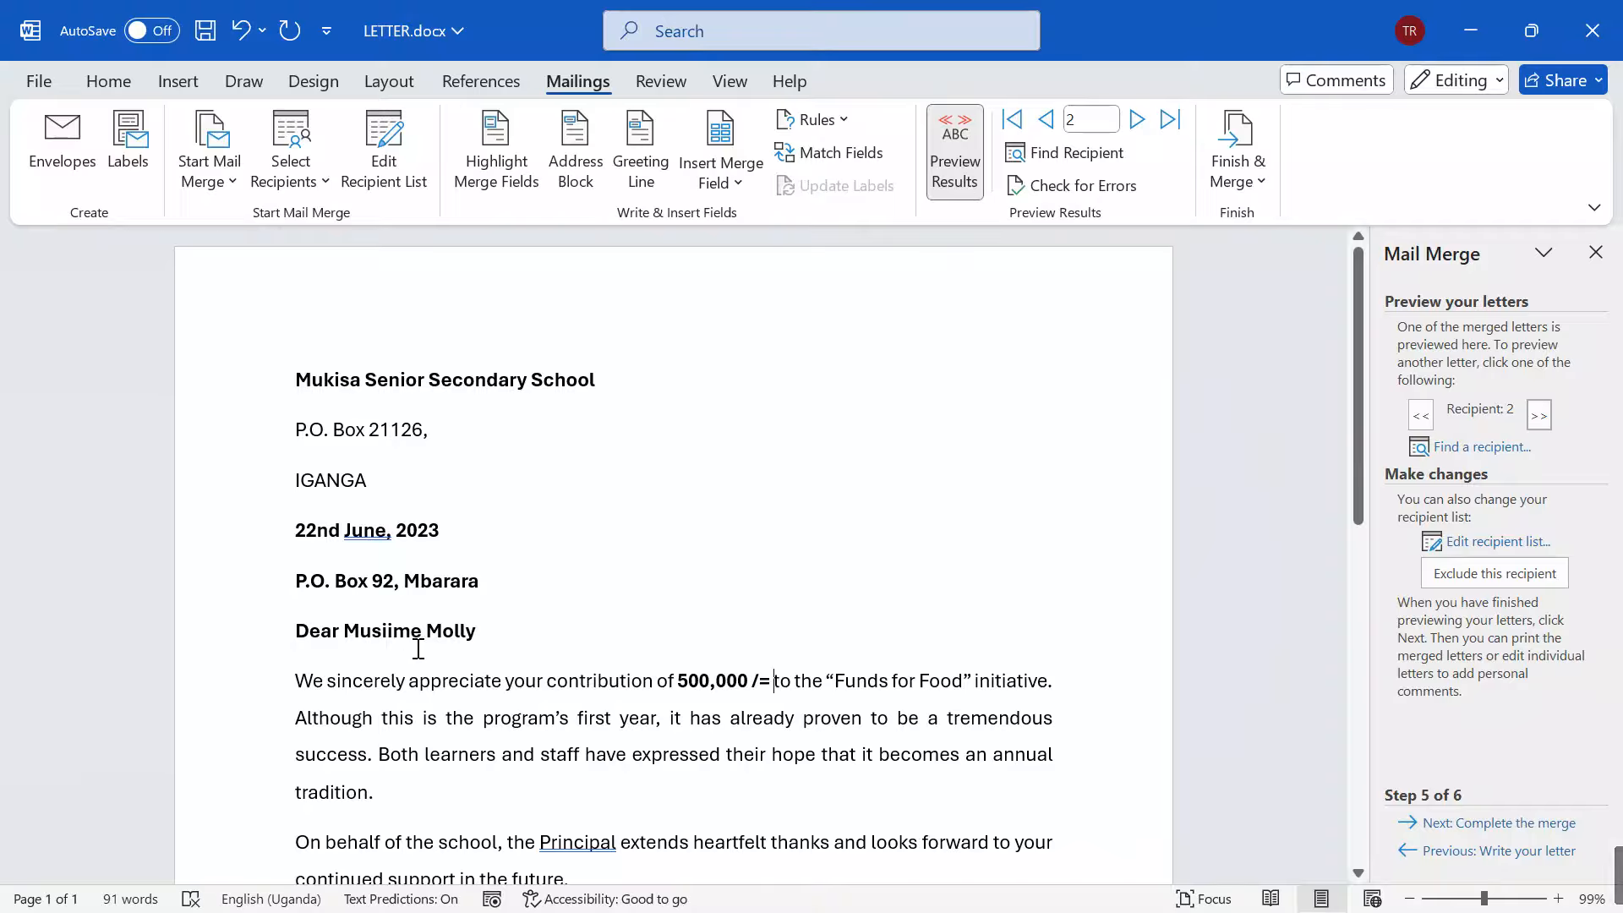
pyautogui.click(1540, 416)
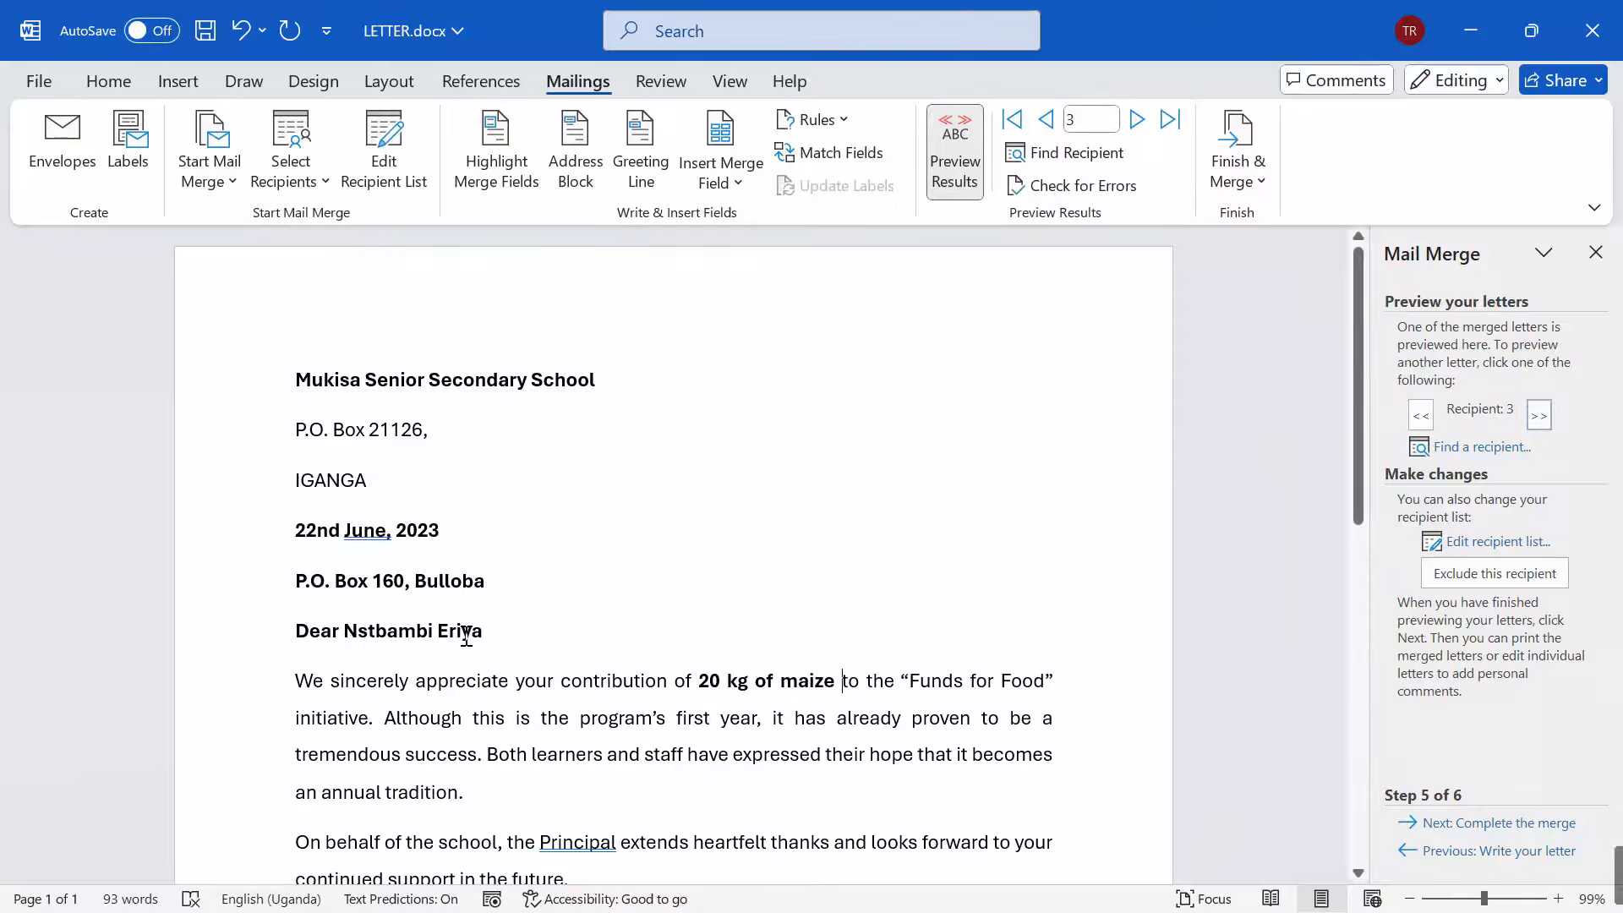
pyautogui.click(1550, 414)
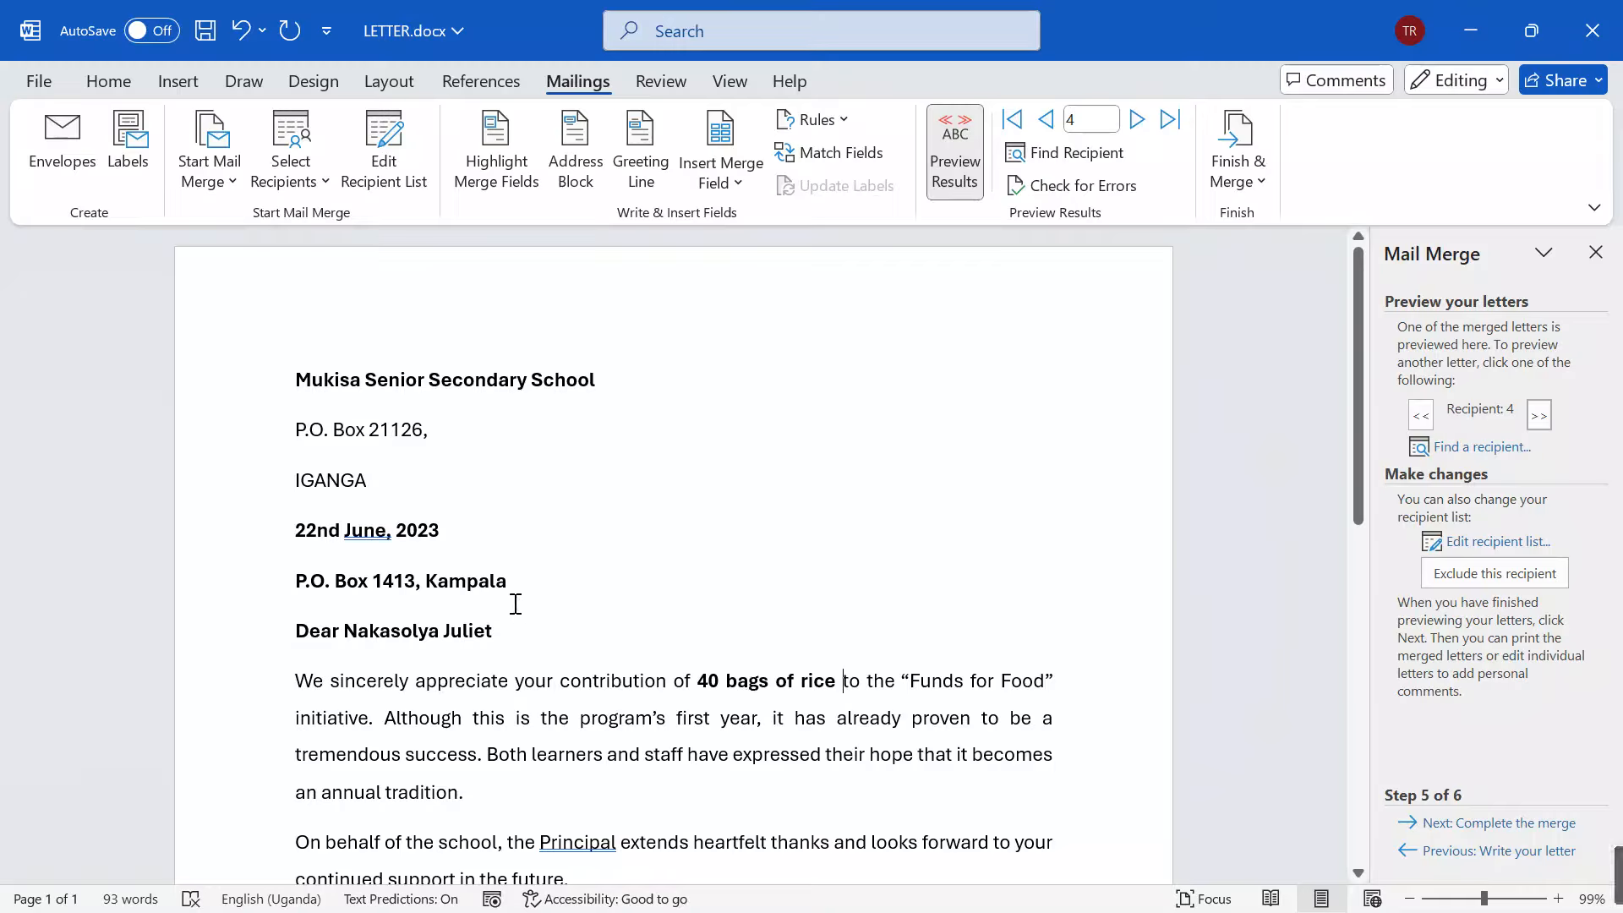
# Advance to completing the merge and generate editable individual letters for all records in a new document.
pyautogui.click(1488, 823)
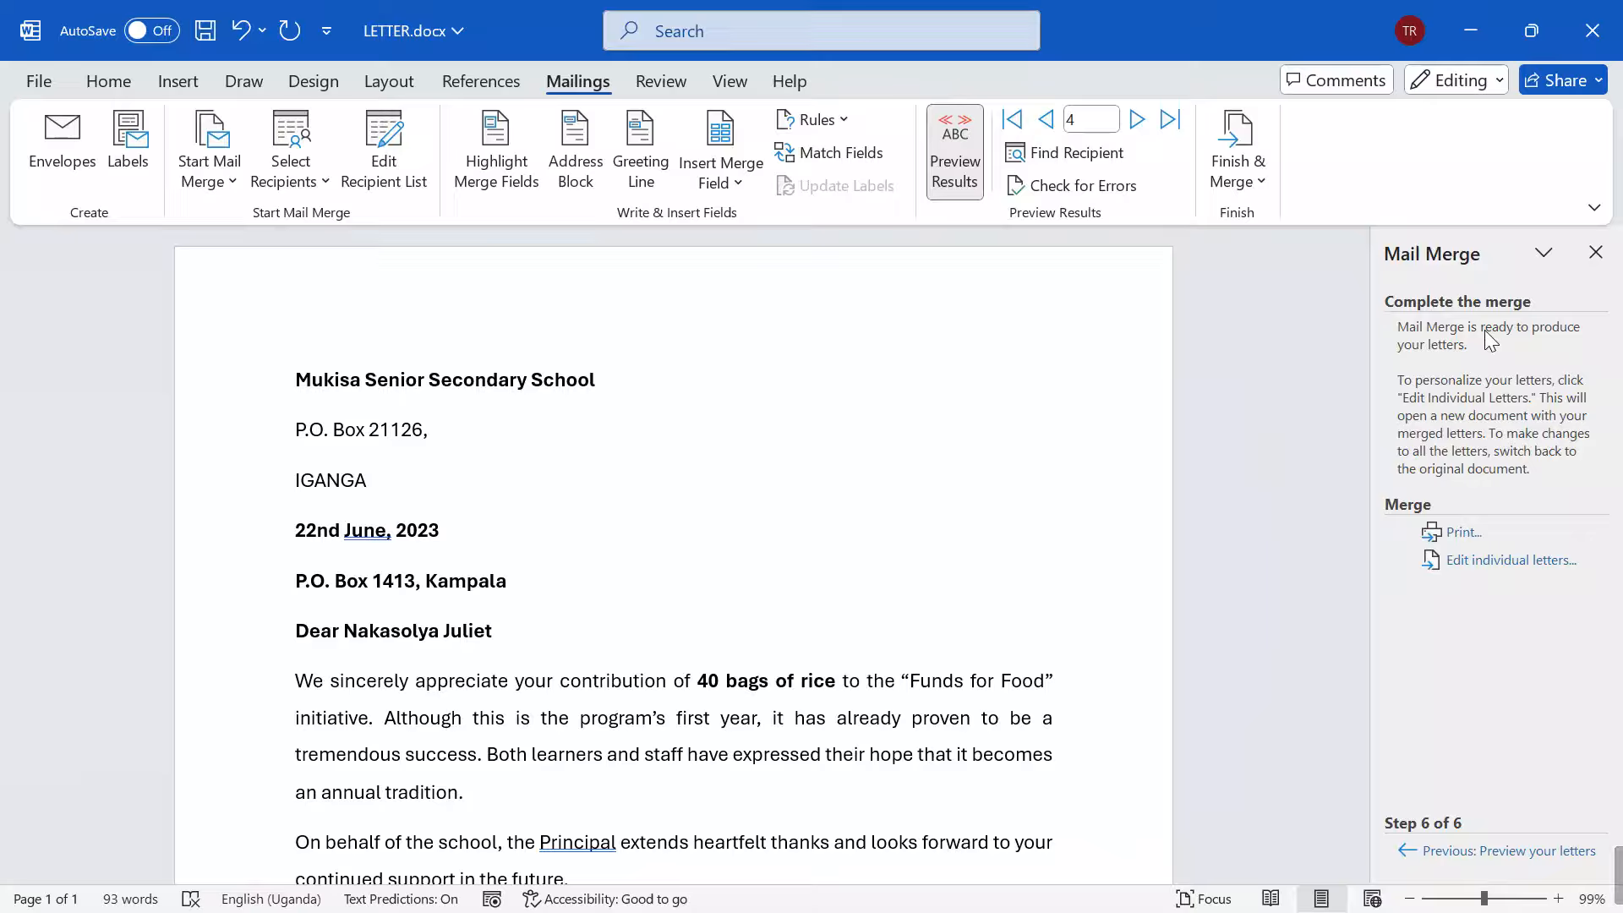
pyautogui.click(1491, 564)
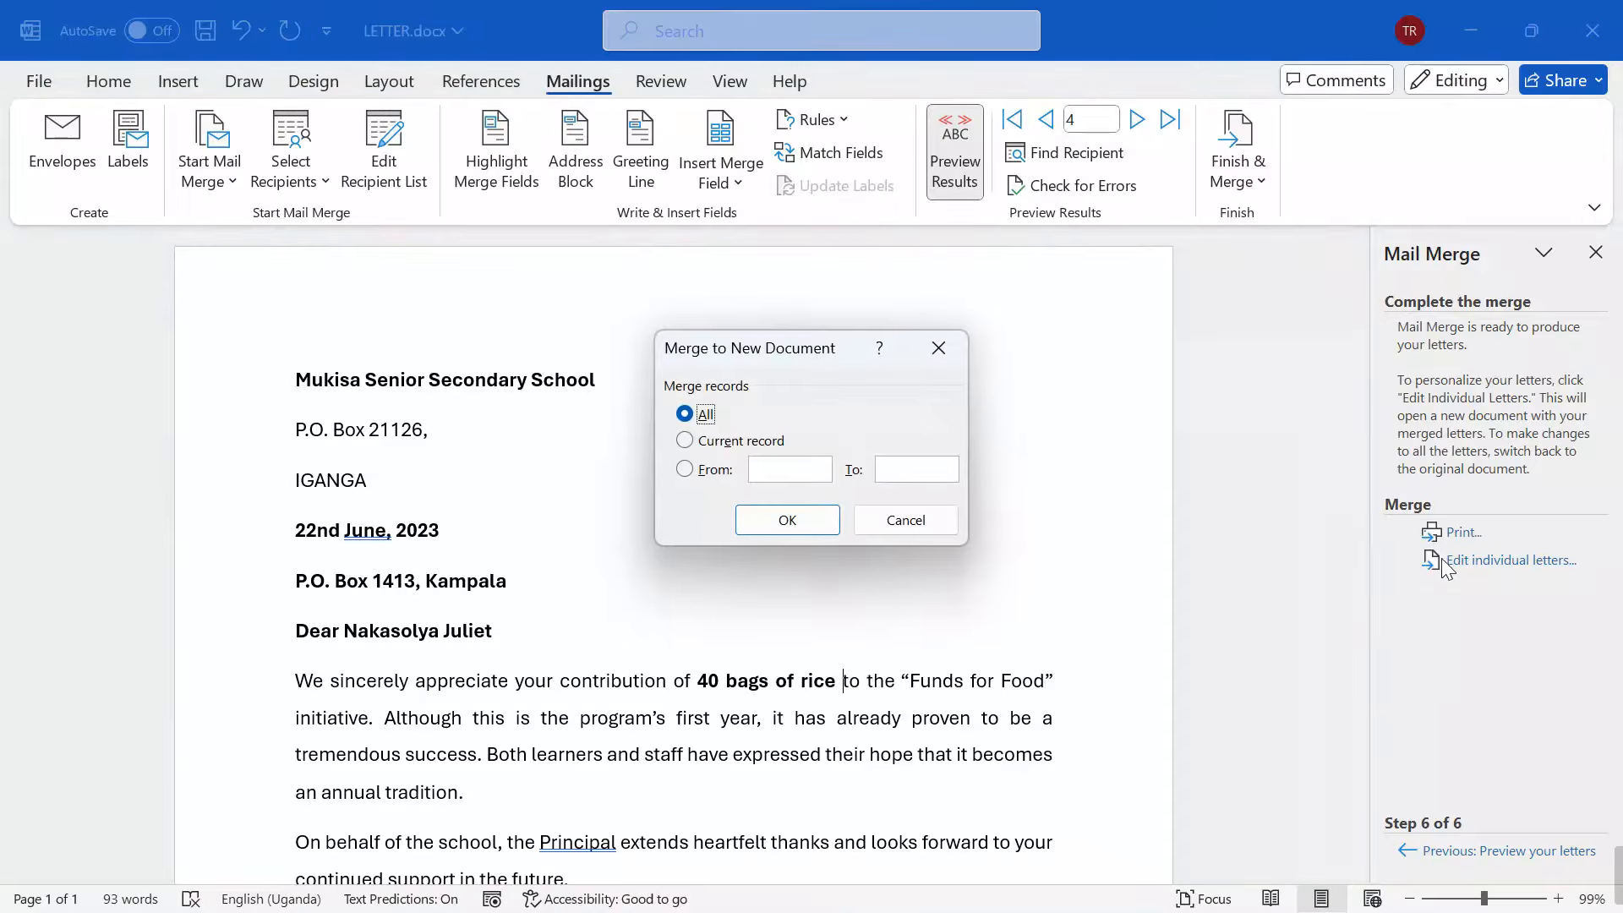
pyautogui.click(788, 521)
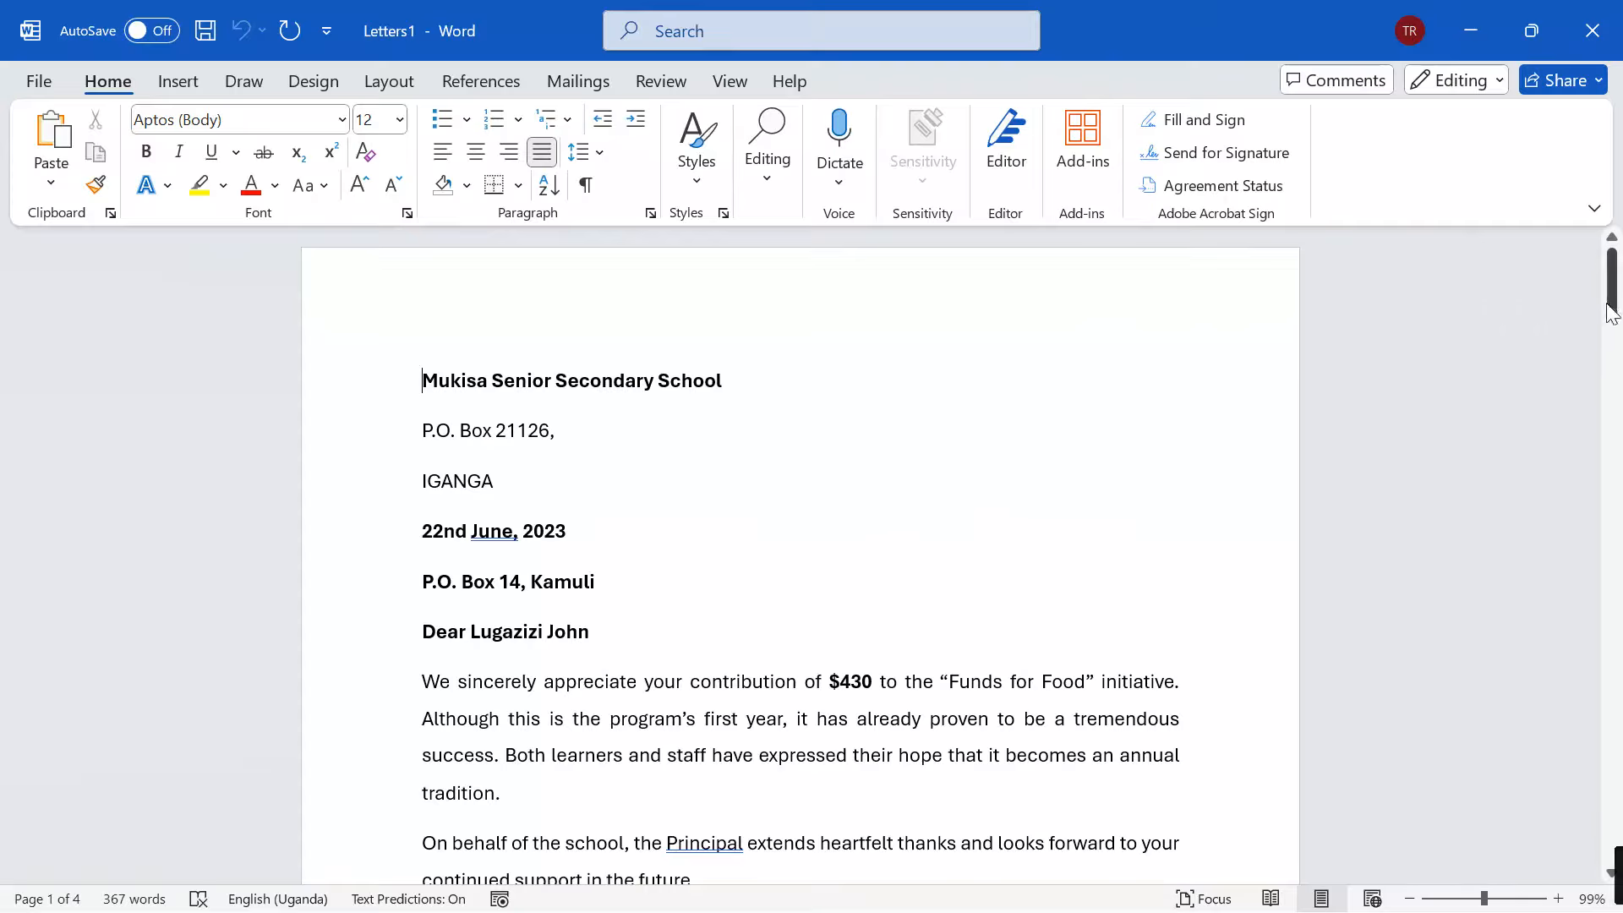
# Look through the merged letters in the new document, starting with the first recipient's letter.
pyautogui.moveTo(1610, 306)
pyautogui.mouseDown()
pyautogui.moveTo(1614, 773)
pyautogui.moveTo(1613, 328)
pyautogui.mouseUp()
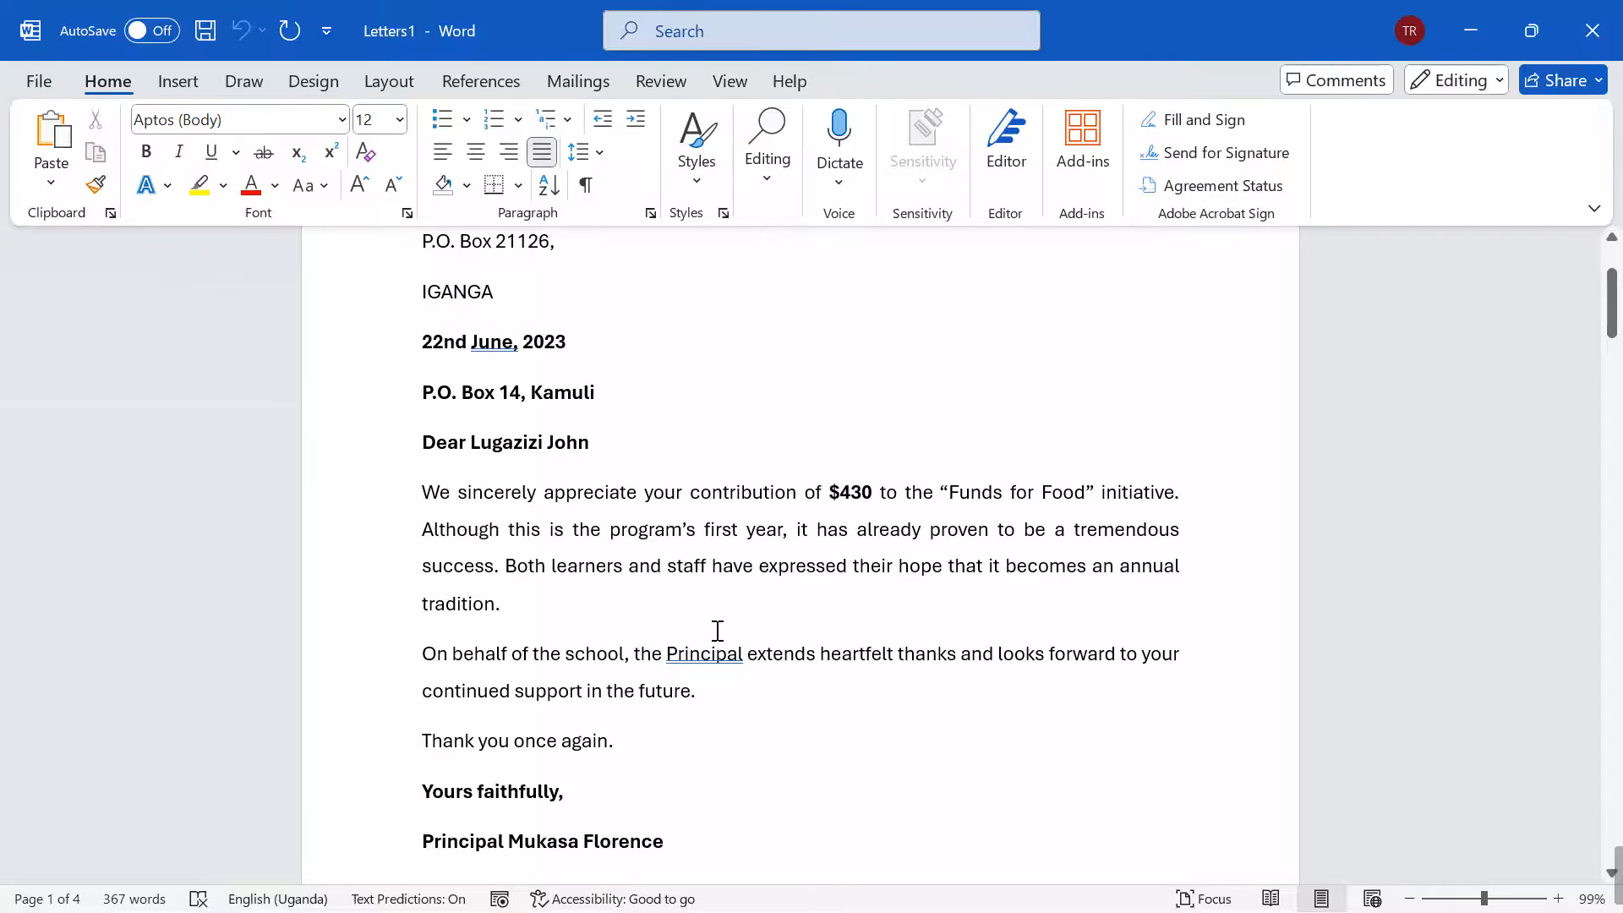
pyautogui.scroll(-2, 765, 685)
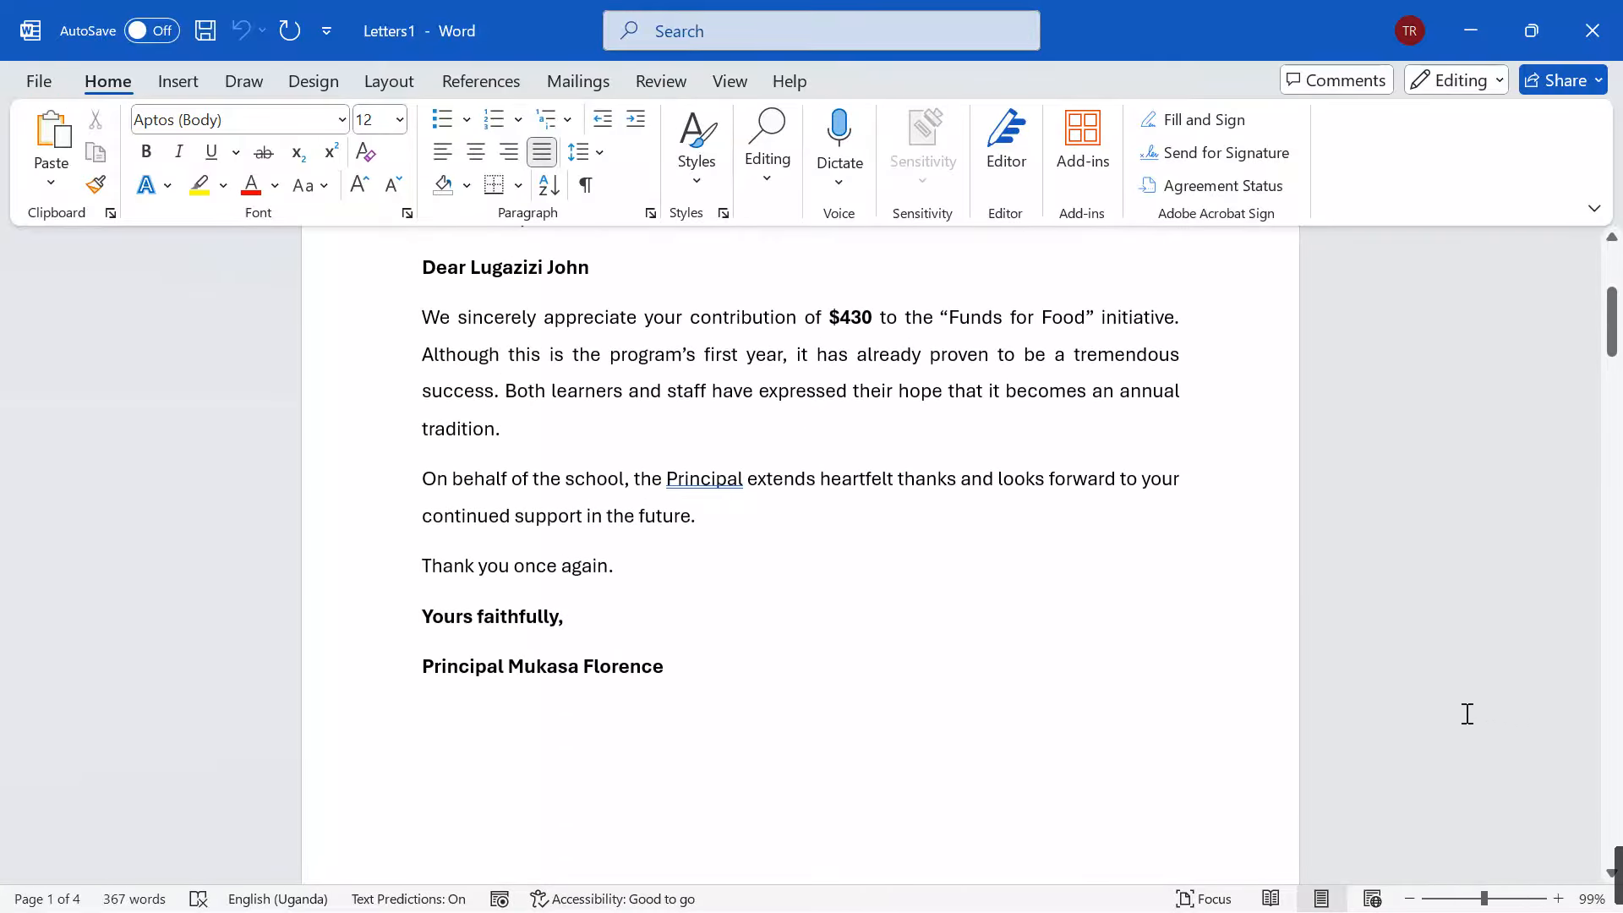